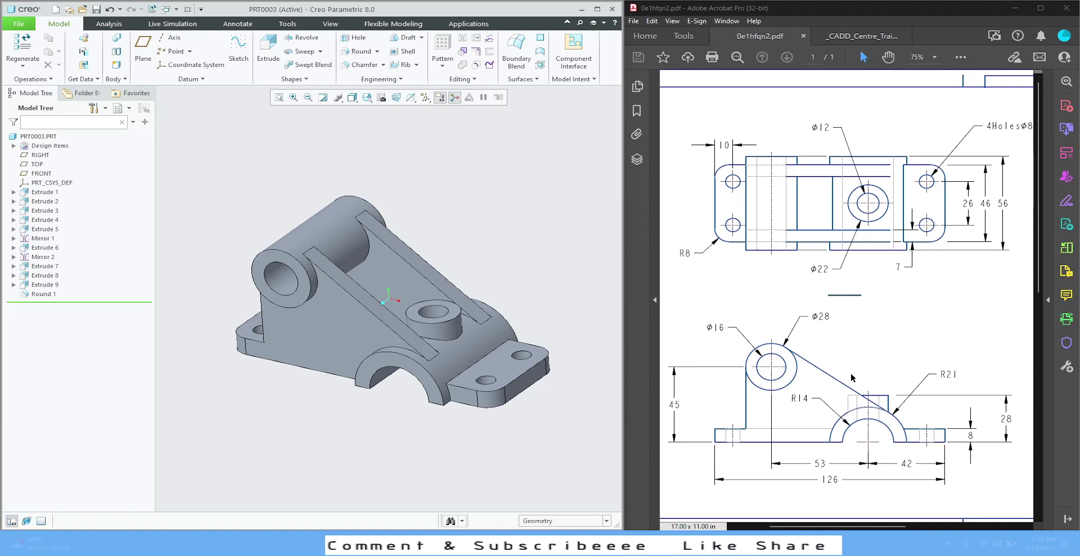
# - Orbit the finished bracket to inspect its ribs, boss and side profile
pyautogui.moveTo(496, 224)
pyautogui.mouseDown(button='middle')
pyautogui.moveTo(297, 180)
pyautogui.moveTo(516, 148)
pyautogui.moveTo(474, 169)
pyautogui.moveTo(557, 181)
pyautogui.moveTo(562, 207)
pyautogui.moveTo(547, 249)
pyautogui.moveTo(541, 210)
pyautogui.moveTo(574, 238)
pyautogui.moveTo(561, 295)
pyautogui.mouseUp(button='middle')
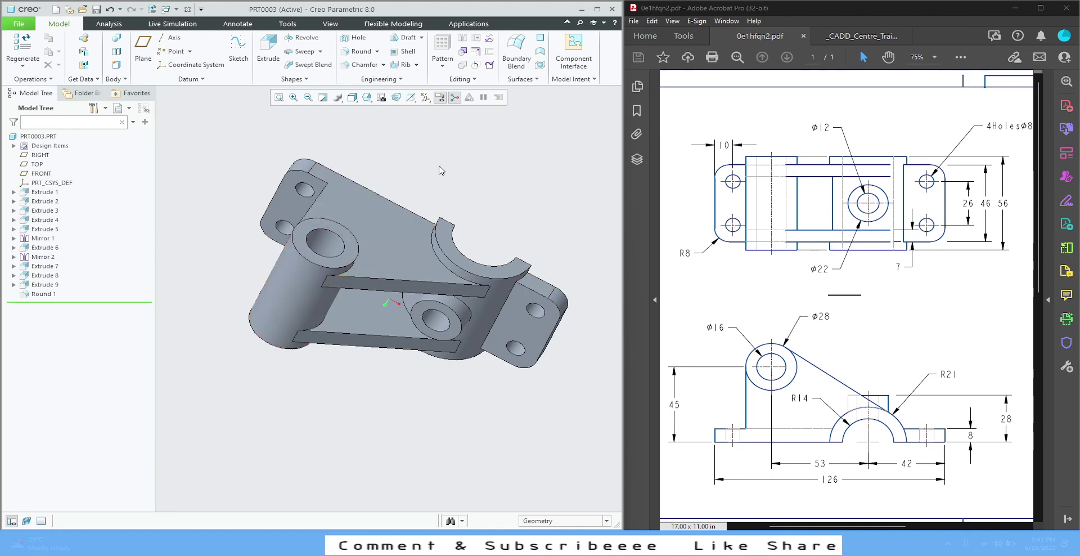
pyautogui.moveTo(379, 176); pyautogui.dragTo(315, 247, button='middle')
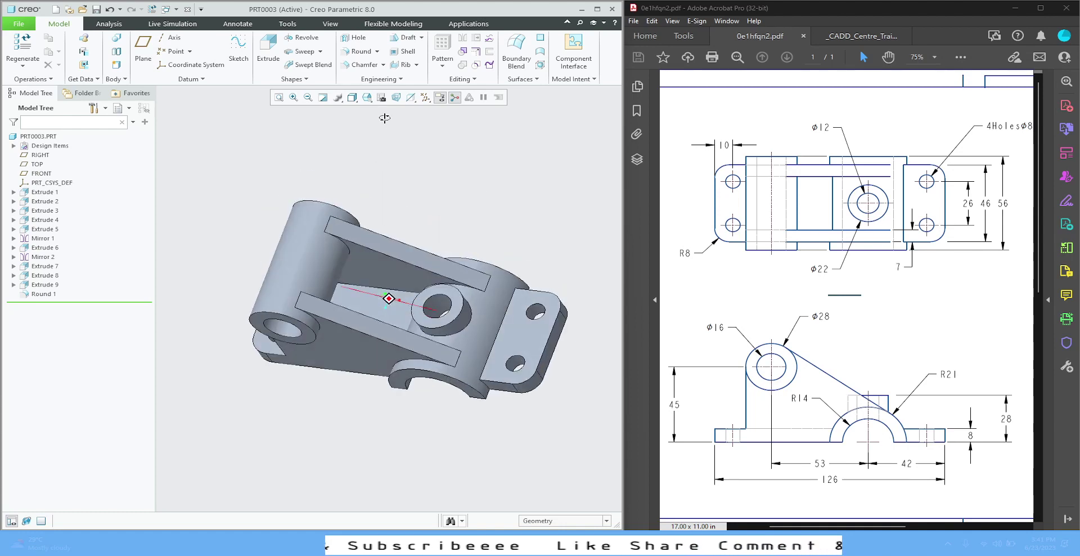
pyautogui.moveTo(257, 209); pyautogui.dragTo(260, 150, button='middle')
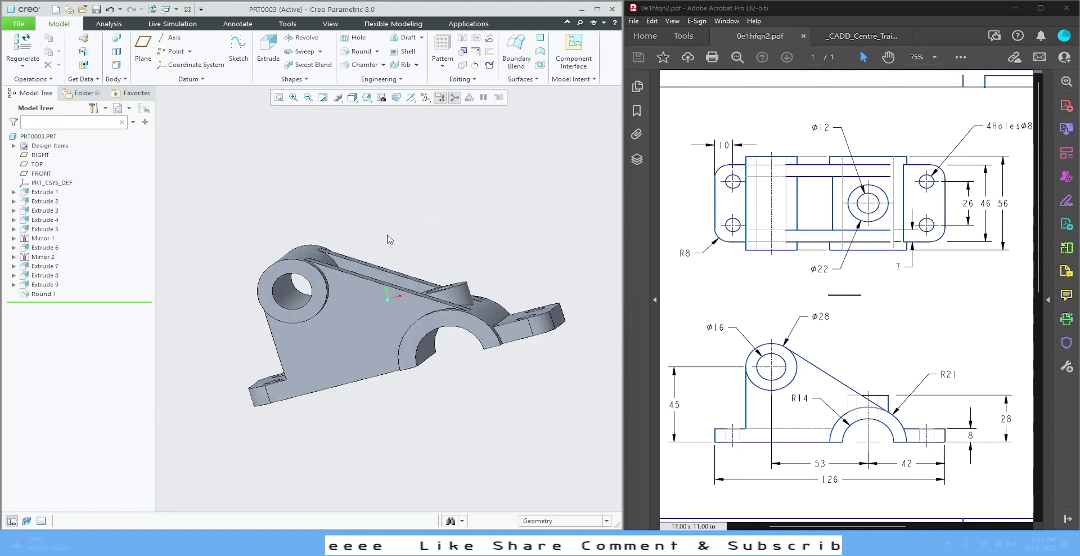
pyautogui.moveTo(426, 193)
pyautogui.mouseDown(button='middle')
pyautogui.moveTo(430, 212)
pyautogui.moveTo(367, 195)
pyautogui.moveTo(456, 225)
pyautogui.mouseUp(button='middle')
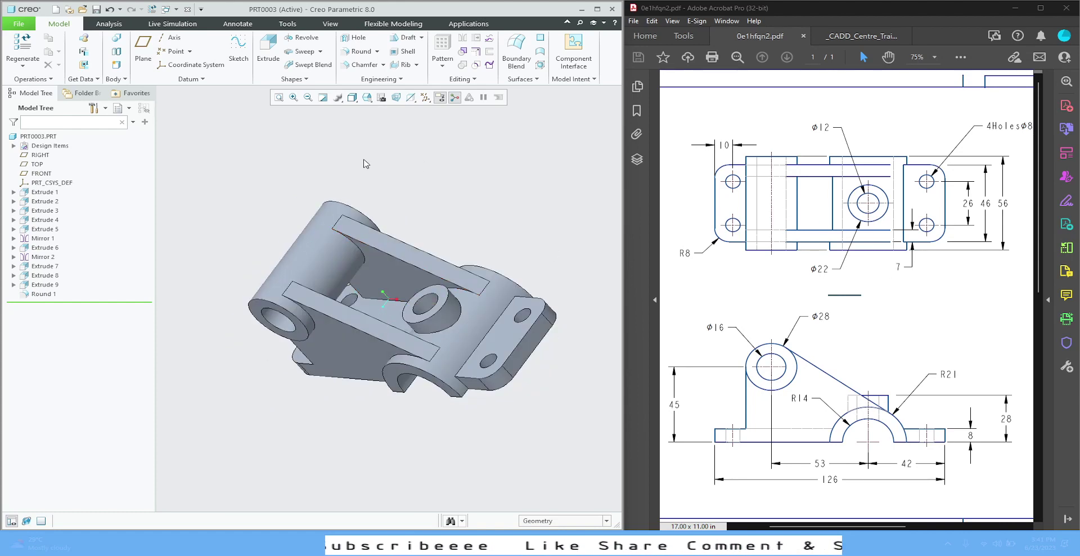
pyautogui.moveTo(360, 164)
pyautogui.mouseDown(button='middle')
pyautogui.moveTo(374, 161)
pyautogui.moveTo(366, 143)
pyautogui.moveTo(324, 129)
pyautogui.moveTo(363, 152)
pyautogui.moveTo(317, 162)
pyautogui.moveTo(361, 146)
pyautogui.moveTo(375, 160)
pyautogui.mouseUp(button='middle')
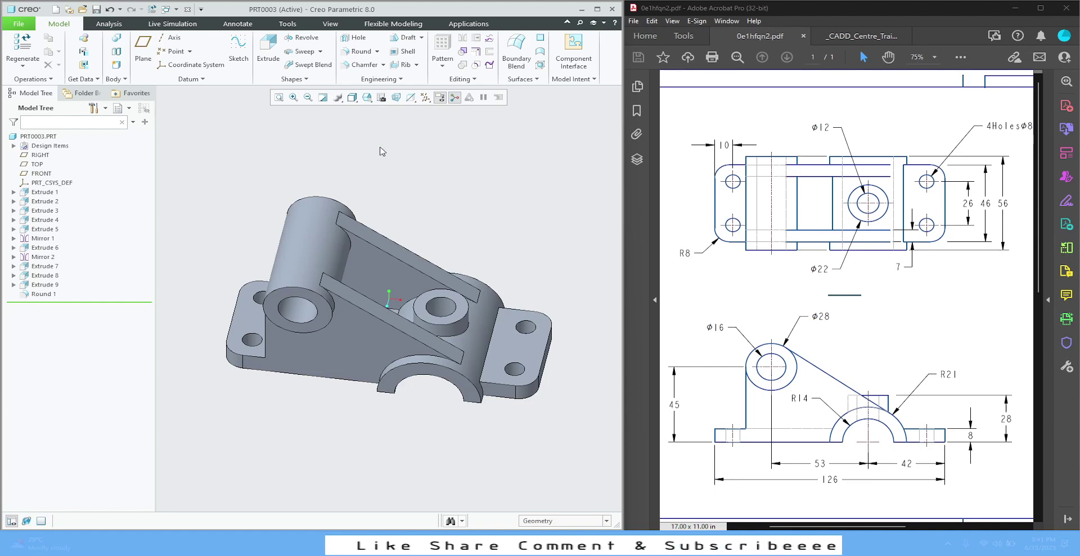
# - Close the bracket and start a new part with Use default template turned off
pyautogui.click(21, 24)
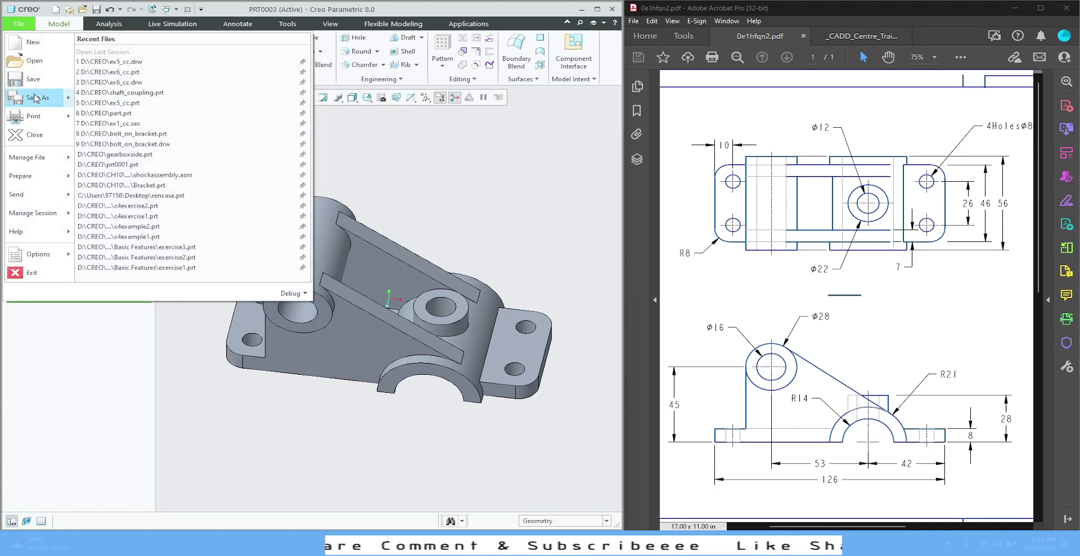
pyautogui.click(40, 140)
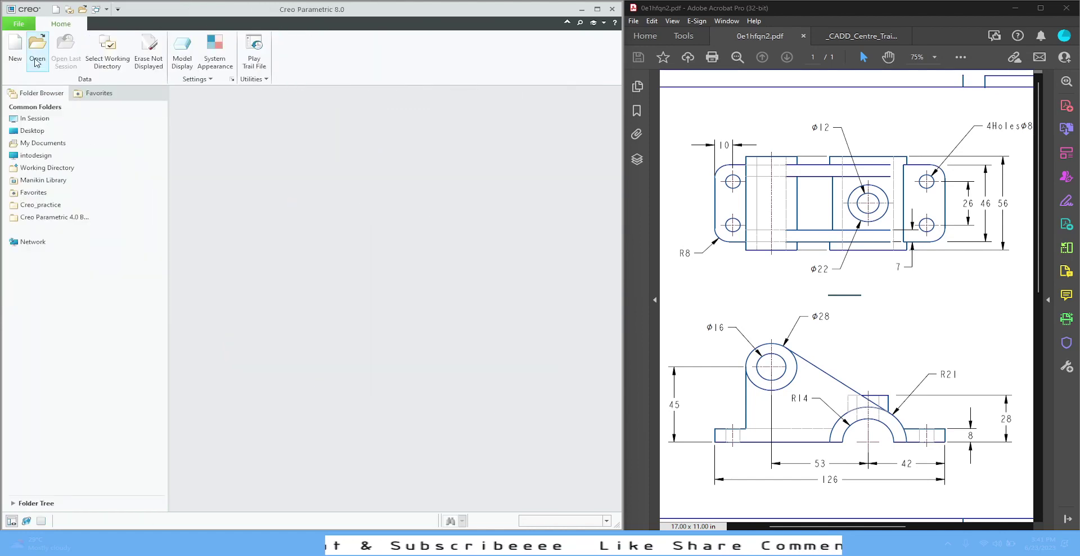
pyautogui.click(15, 51)
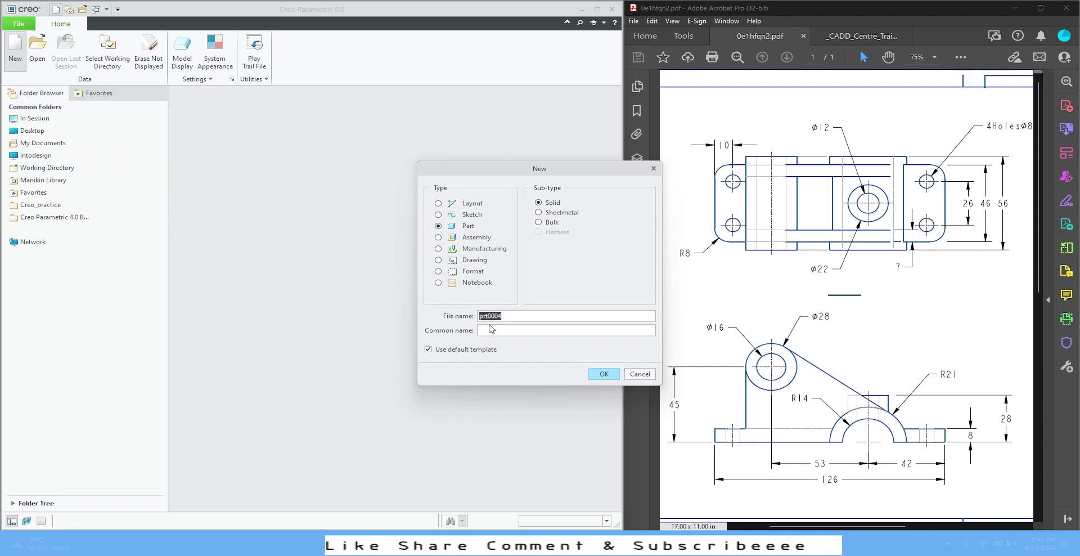
pyautogui.click(447, 350)
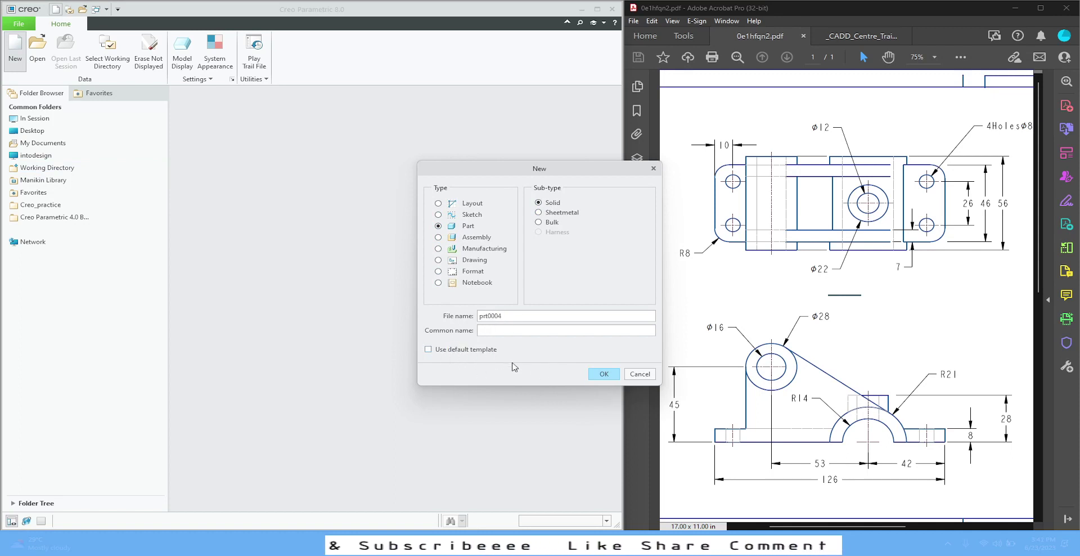
pyautogui.click(604, 374)
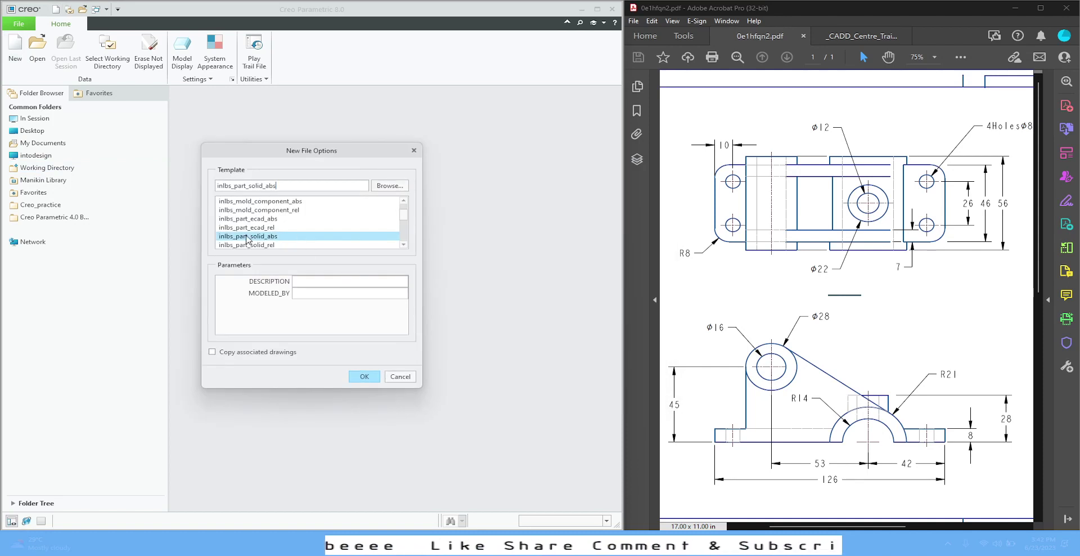
# - Choose the mmns_part_solid_rel template for the new part PRT0004
pyautogui.scroll(-3, 248, 238)
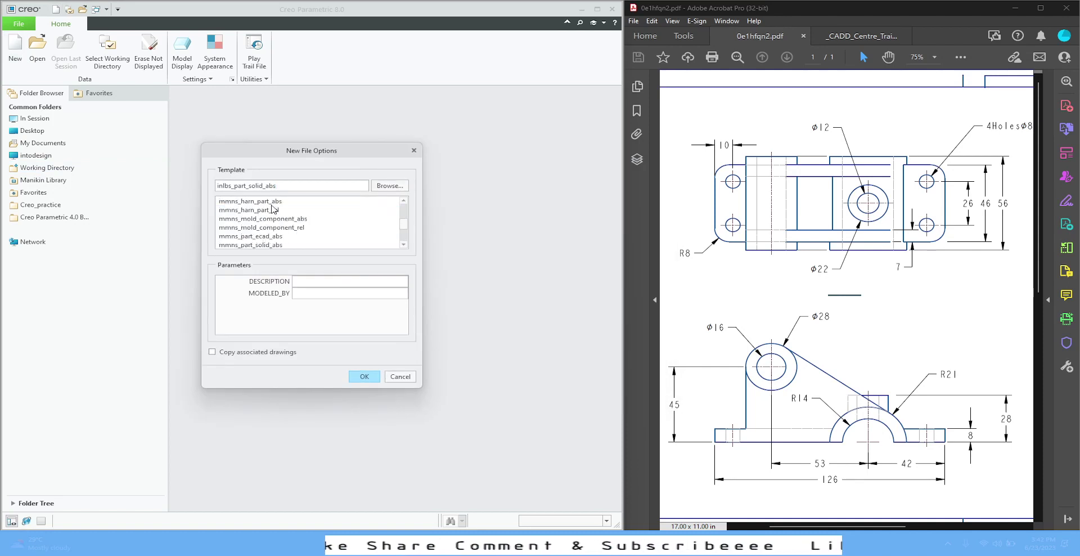
pyautogui.click(271, 202)
pyautogui.scroll(-1, 292, 234)
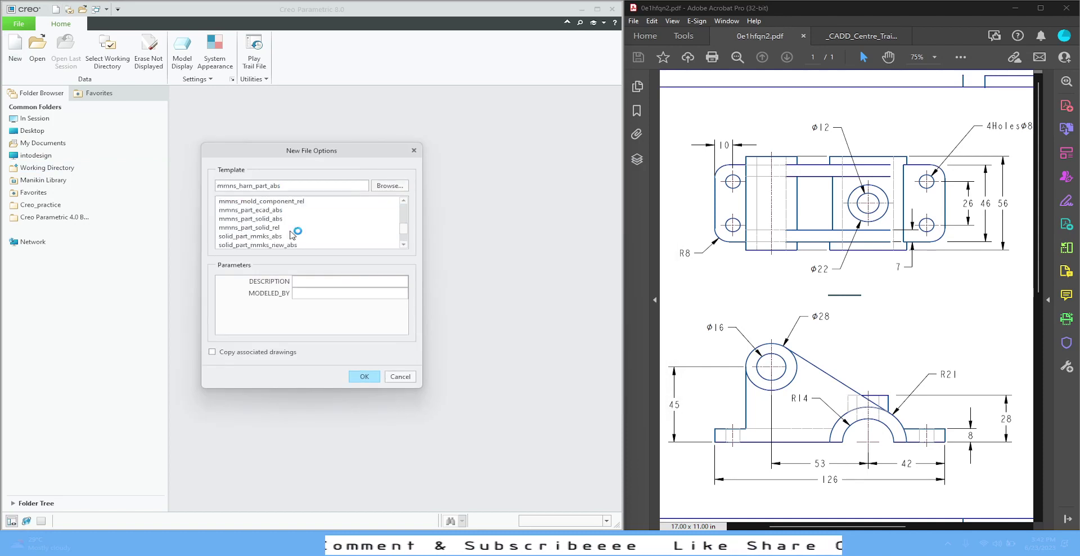
pyautogui.scroll(-1, 292, 234)
pyautogui.click(261, 202)
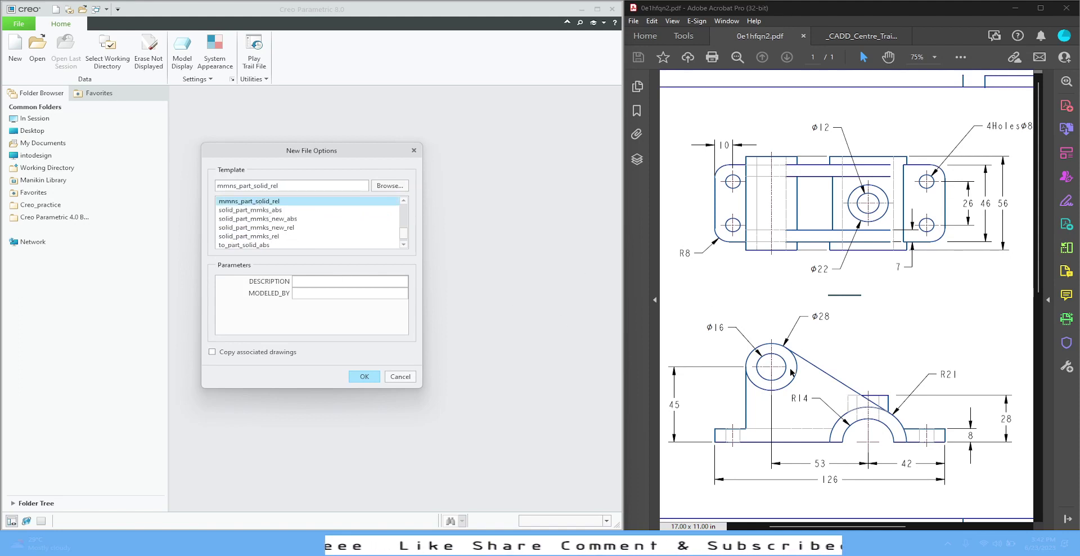
pyautogui.scroll(1, 272, 222)
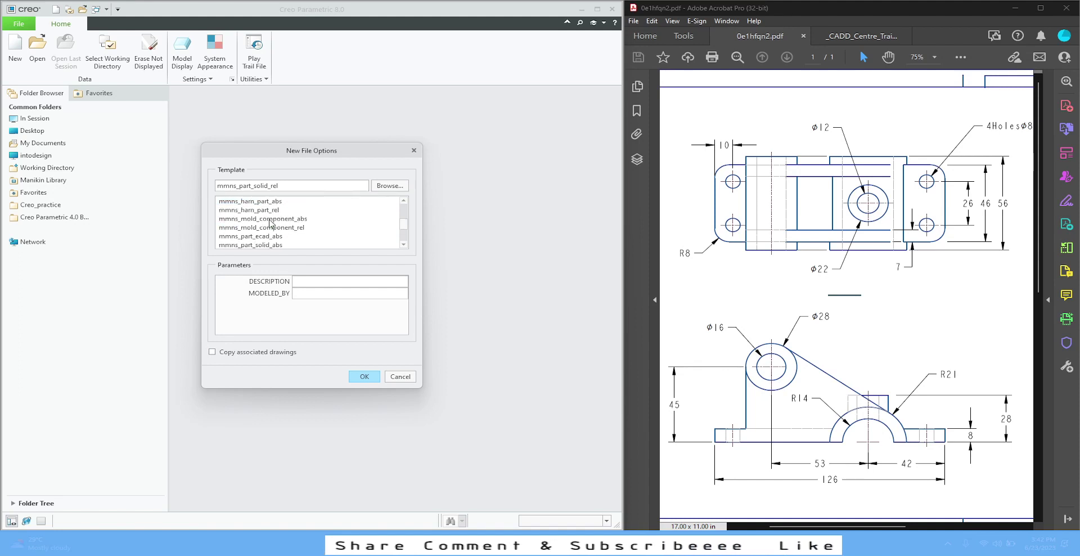
pyautogui.scroll(-1, 262, 238)
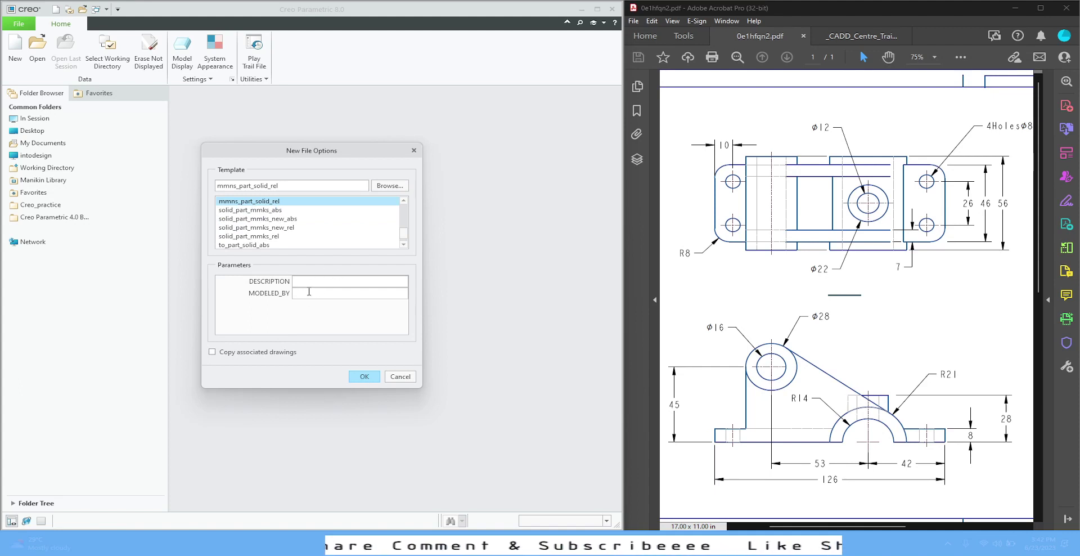
pyautogui.click(364, 377)
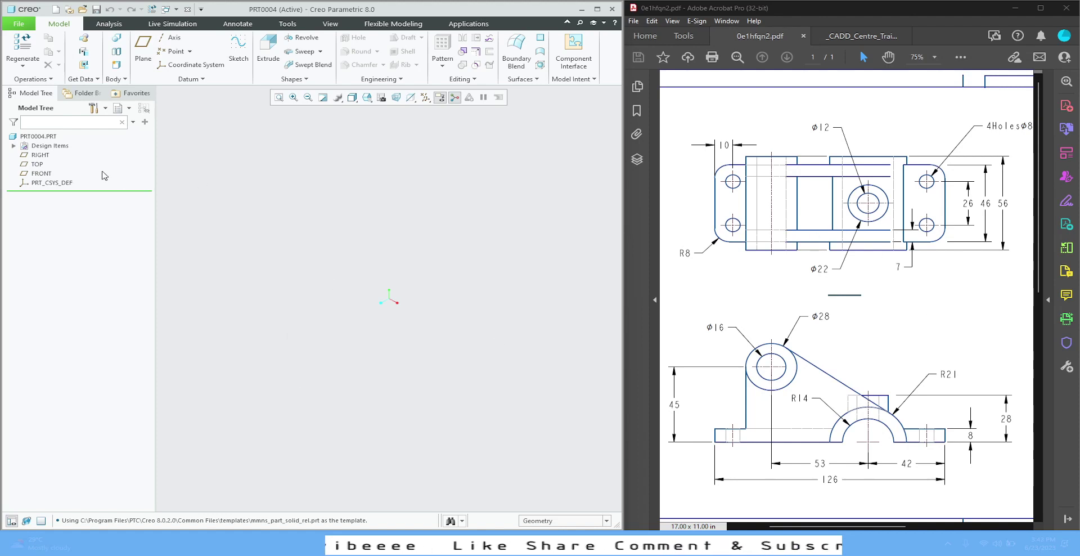
# - Start an extrusion on the TOP plane and draw a center rectangle at the origin
pyautogui.click(37, 165)
pyautogui.click(58, 120)
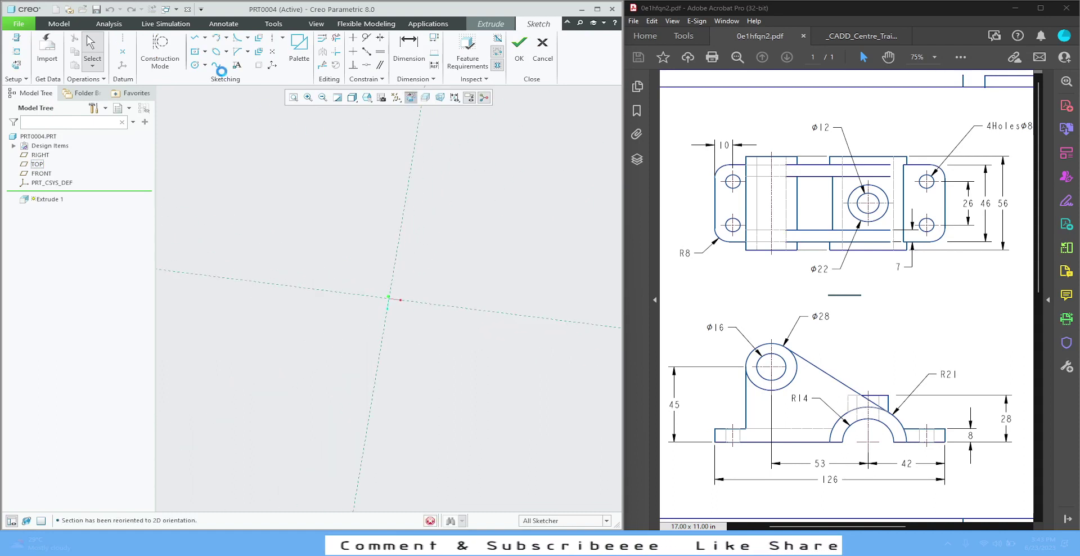
pyautogui.click(195, 52)
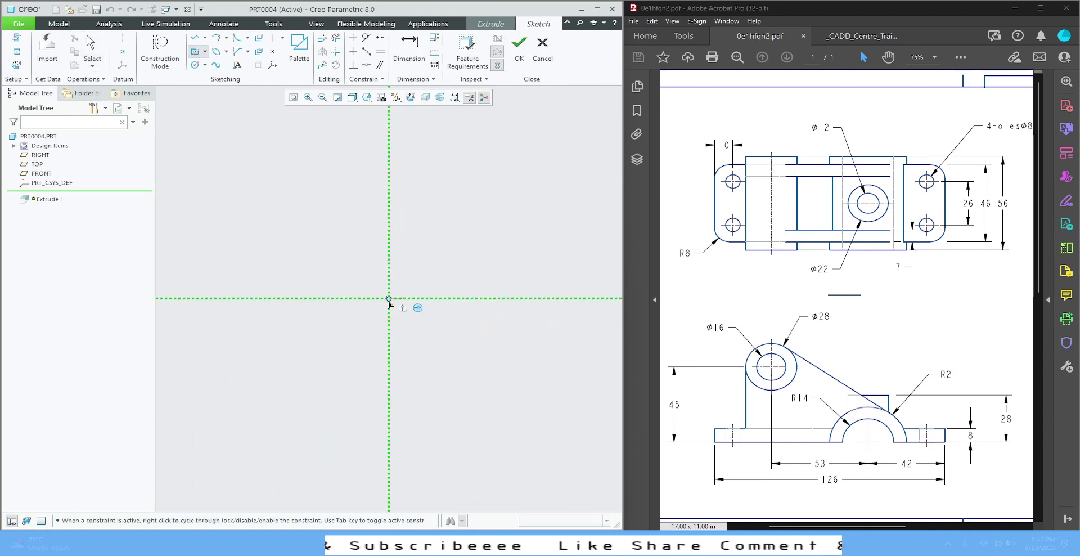
pyautogui.click(389, 298)
pyautogui.click(470, 320)
pyautogui.middleClick(394, 308)
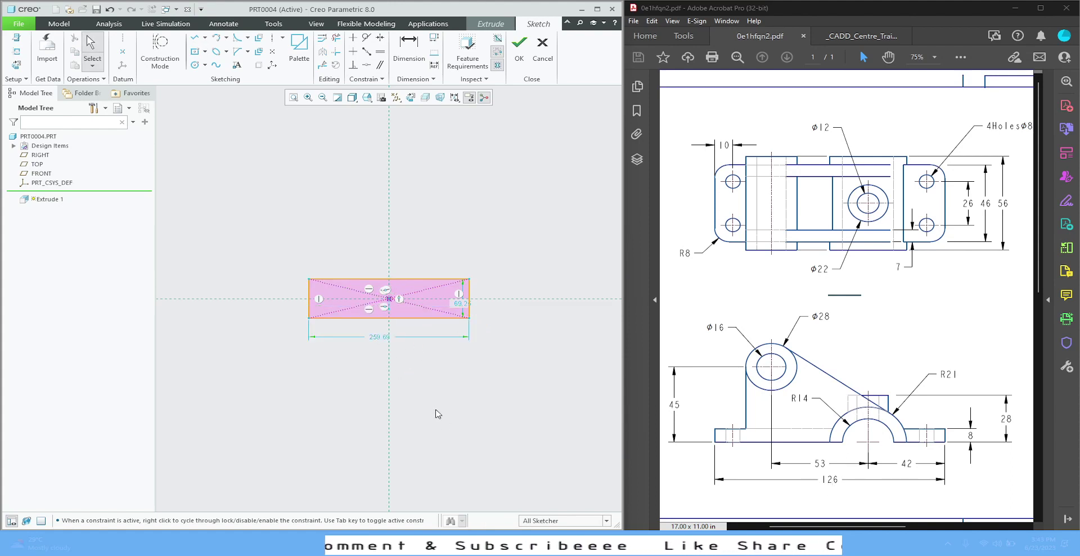
# - Dimension the rectangle to 126 wide by 46 high
pyautogui.doubleClick(380, 336)
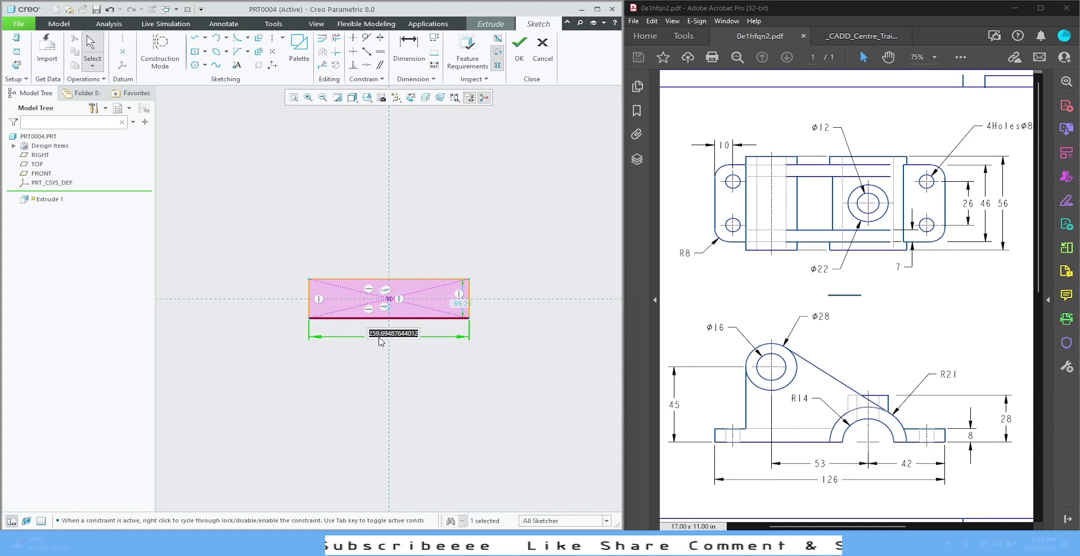
pyautogui.write('126')
pyautogui.press('Return')
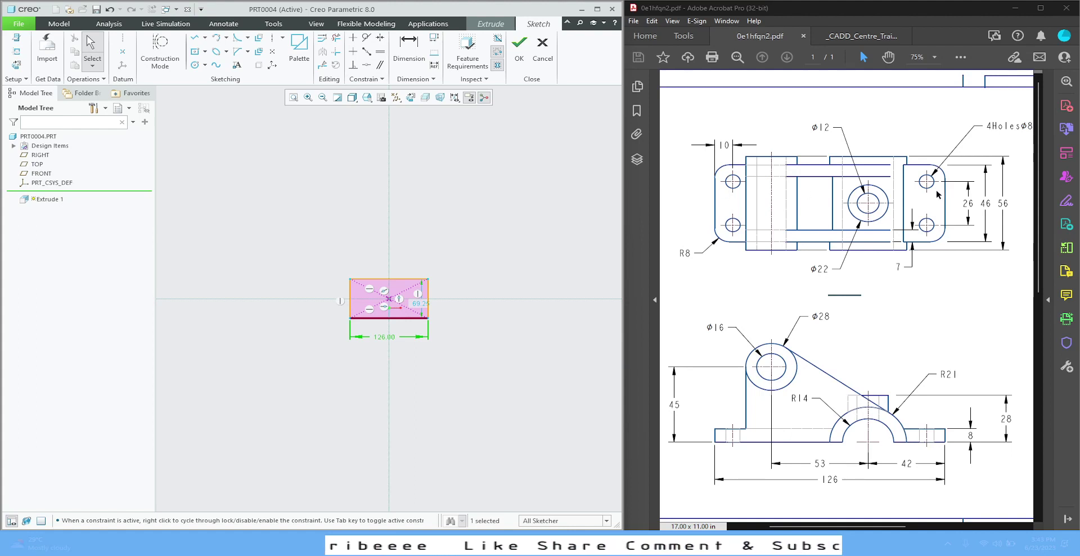
pyautogui.moveTo(420, 303); pyautogui.dragTo(467, 306)
pyautogui.doubleClick(469, 307)
pyautogui.write('46')
pyautogui.press('Return')
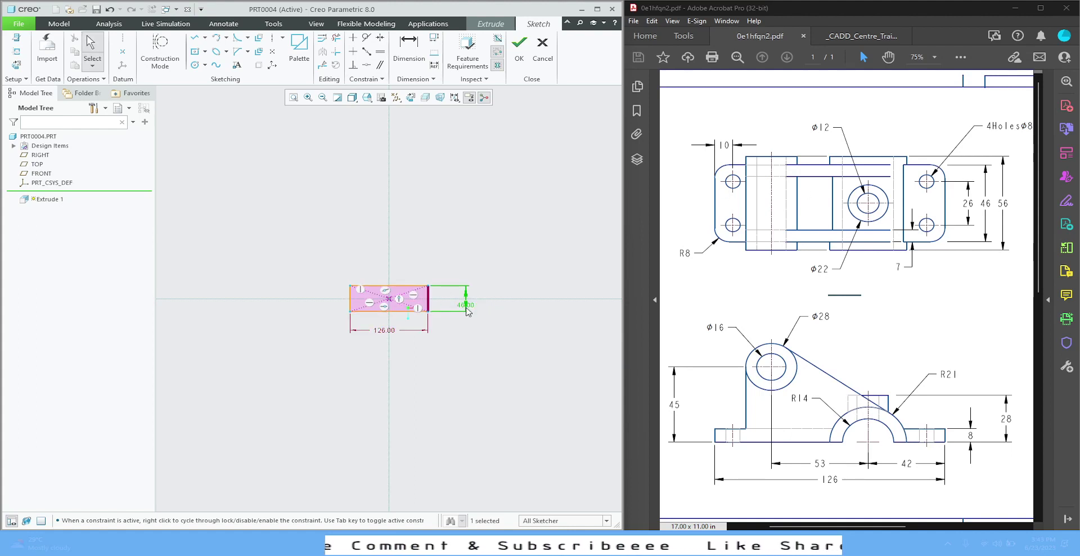
# - Finish the sketch and set the plate extrusion depth to 8
pyautogui.click(519, 48)
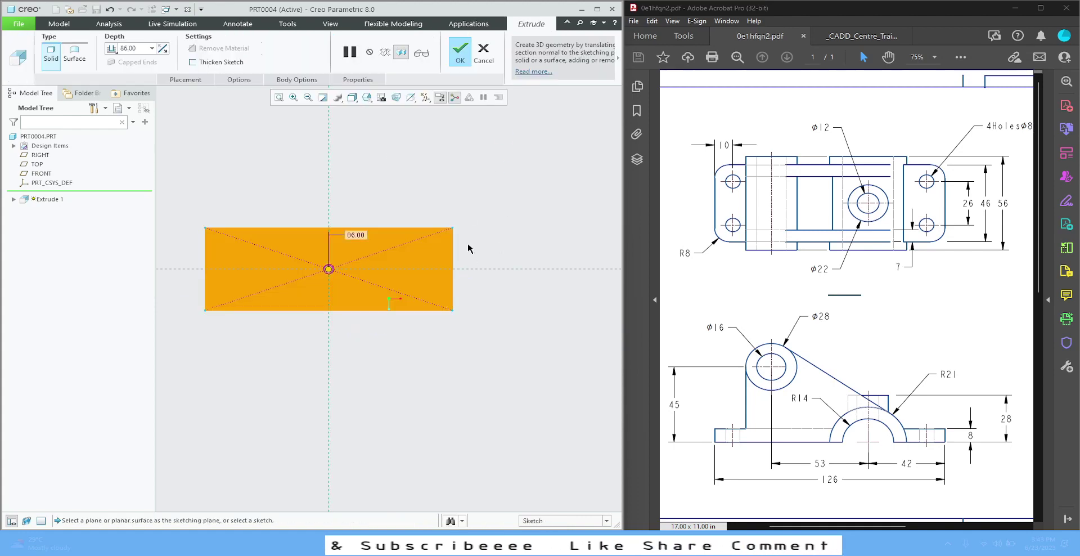
pyautogui.moveTo(469, 240)
pyautogui.mouseDown(button='middle')
pyautogui.moveTo(430, 166)
pyautogui.moveTo(410, 174)
pyautogui.moveTo(417, 160)
pyautogui.moveTo(436, 158)
pyautogui.moveTo(454, 189)
pyautogui.mouseUp(button='middle')
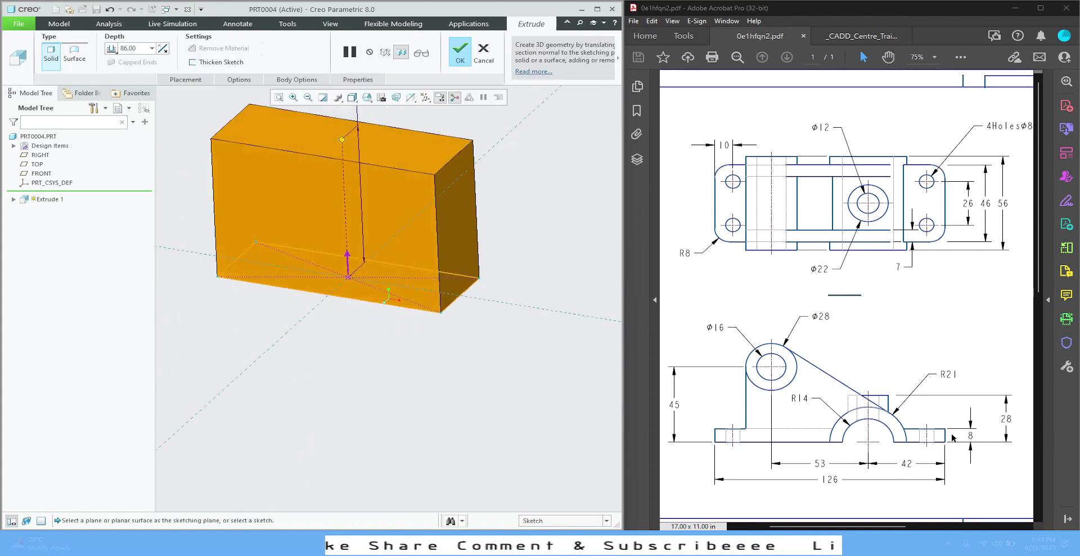
pyautogui.doubleClick(143, 47)
pyautogui.write('8')
pyautogui.press('Return')
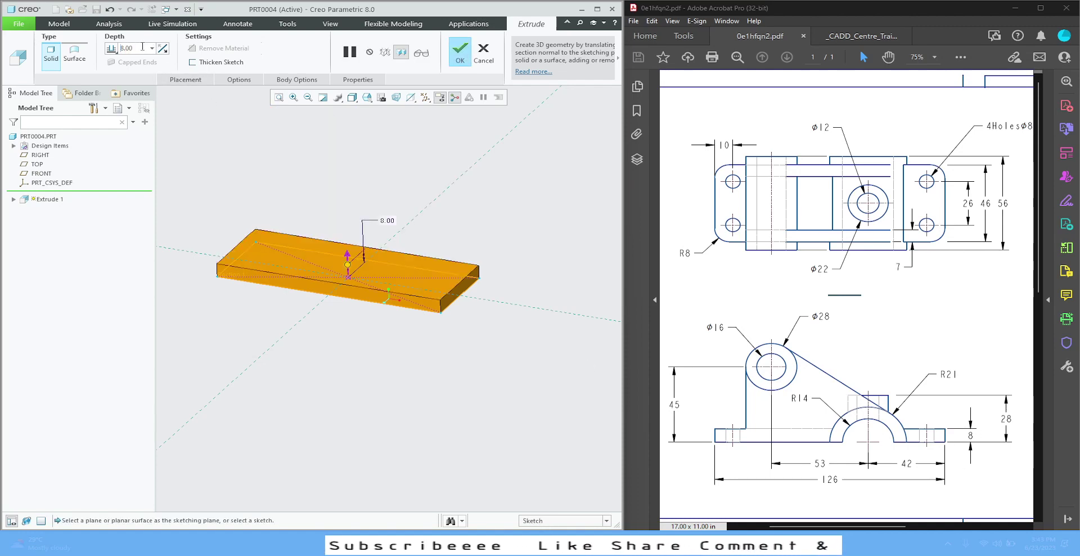
pyautogui.click(461, 51)
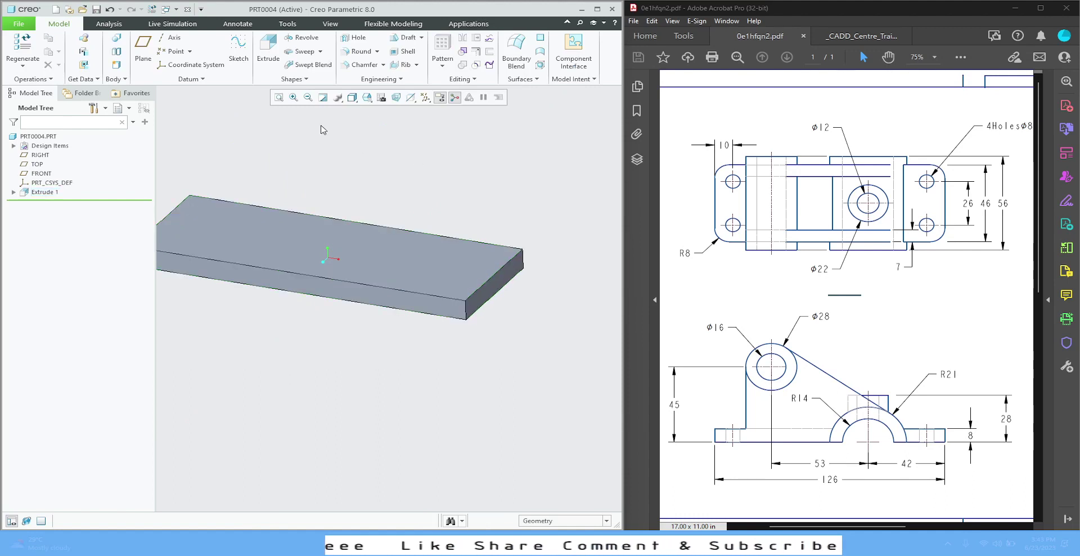
pyautogui.click(279, 99)
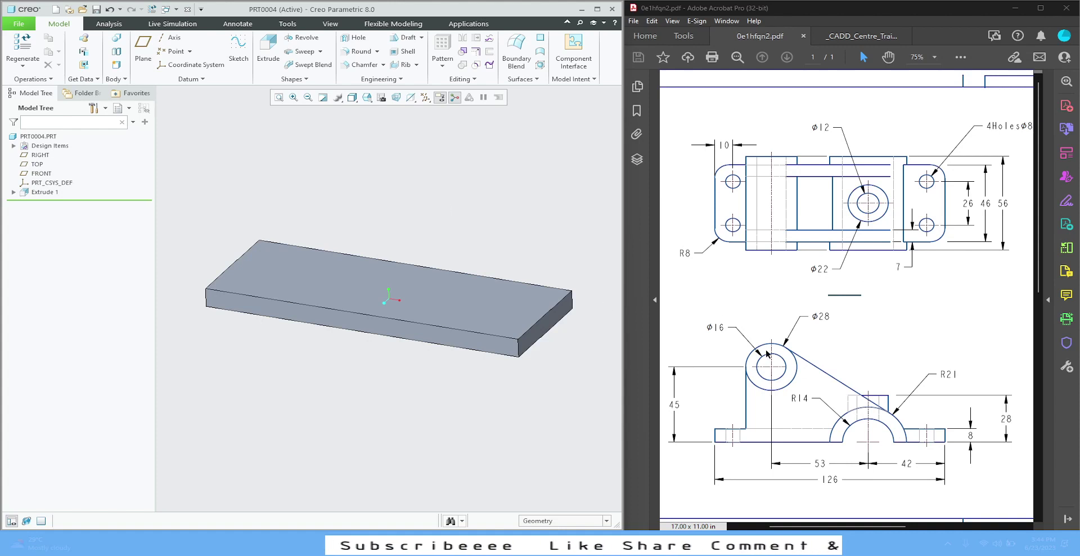
# - Start an extrusion on FRONT and sketch a Ø28 circle above the plate
pyautogui.click(41, 173)
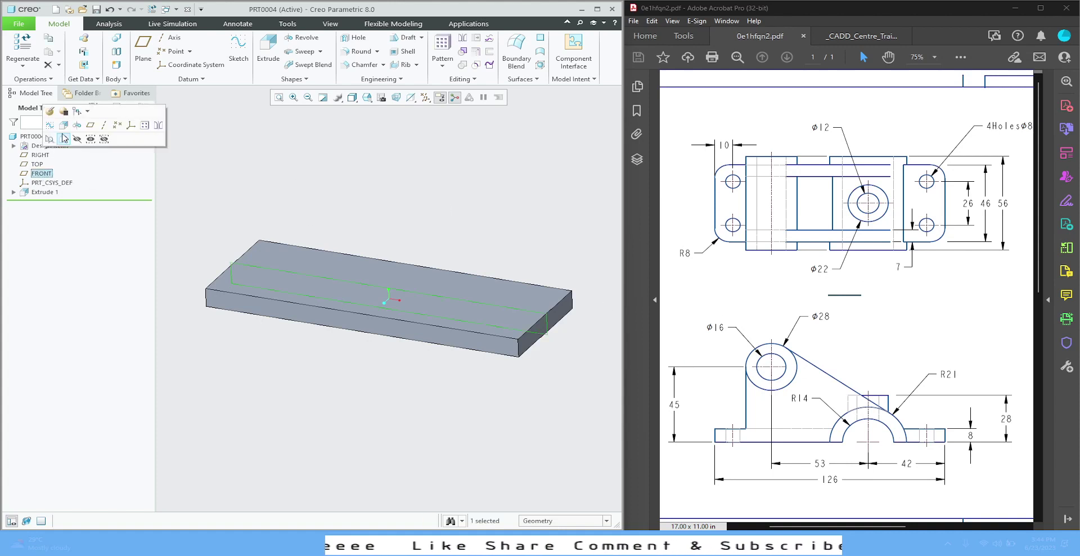
pyautogui.click(63, 125)
pyautogui.click(394, 99)
pyautogui.click(194, 65)
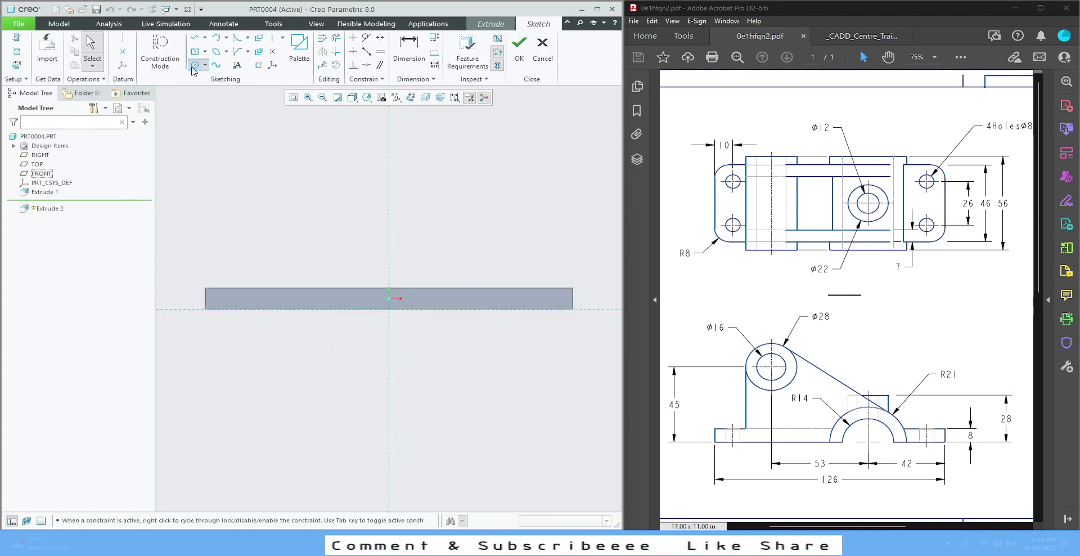
pyautogui.click(293, 220)
pyautogui.click(313, 188)
pyautogui.middleClick(379, 138)
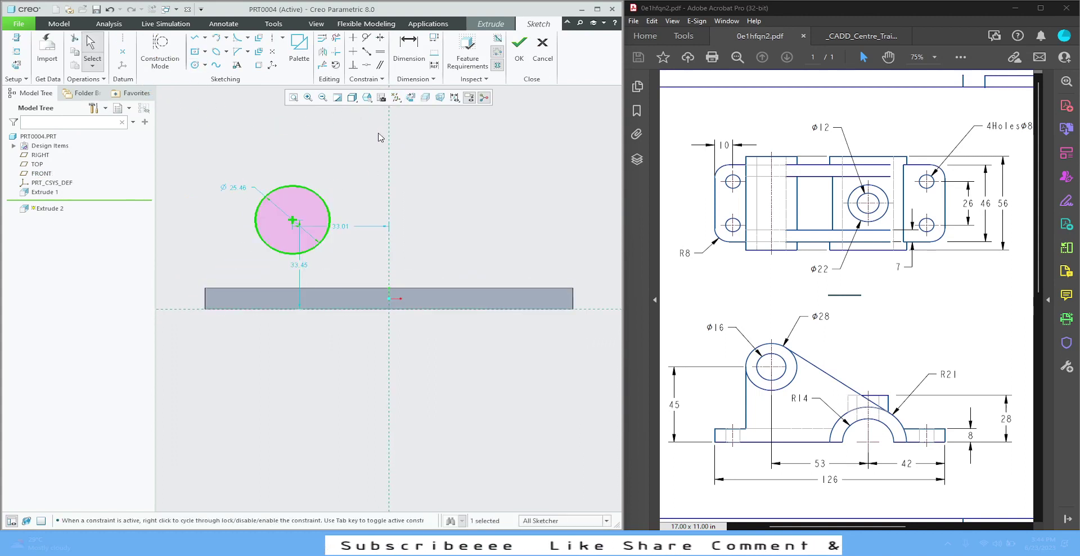
pyautogui.doubleClick(238, 190)
pyautogui.write('28')
pyautogui.press('Return')
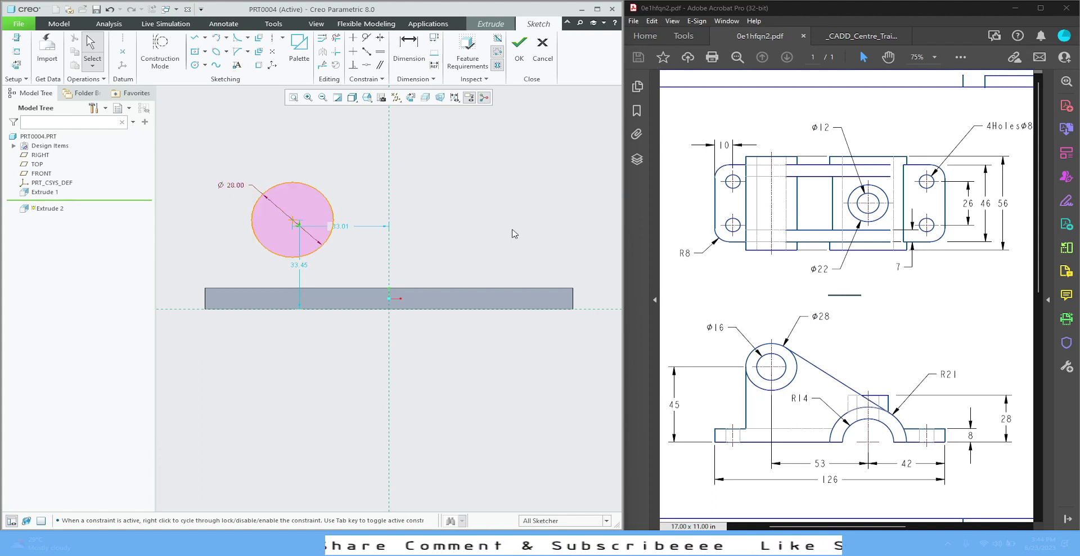
# - Dimension the circle centre 45 above the plate's bottom line
pyautogui.click(409, 49)
pyautogui.click(334, 225)
pyautogui.click(302, 309)
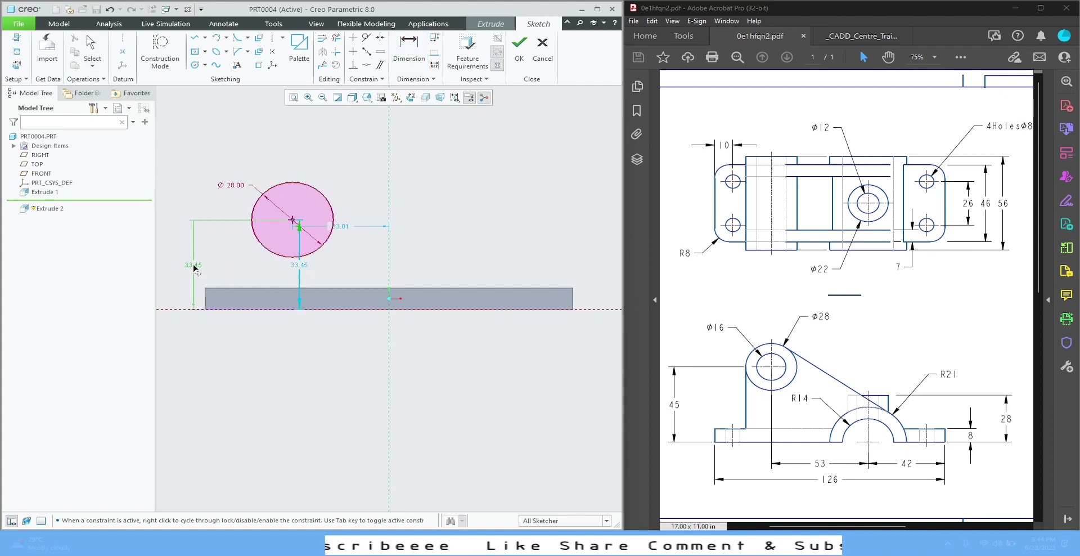
pyautogui.middleClick(194, 269)
pyautogui.middleClick(194, 269)
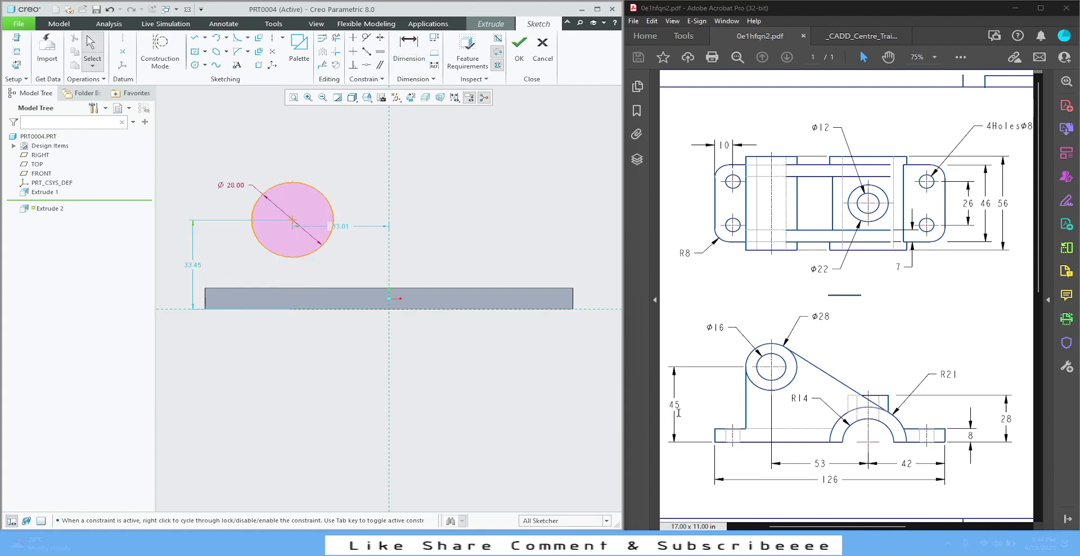
pyautogui.doubleClick(192, 267)
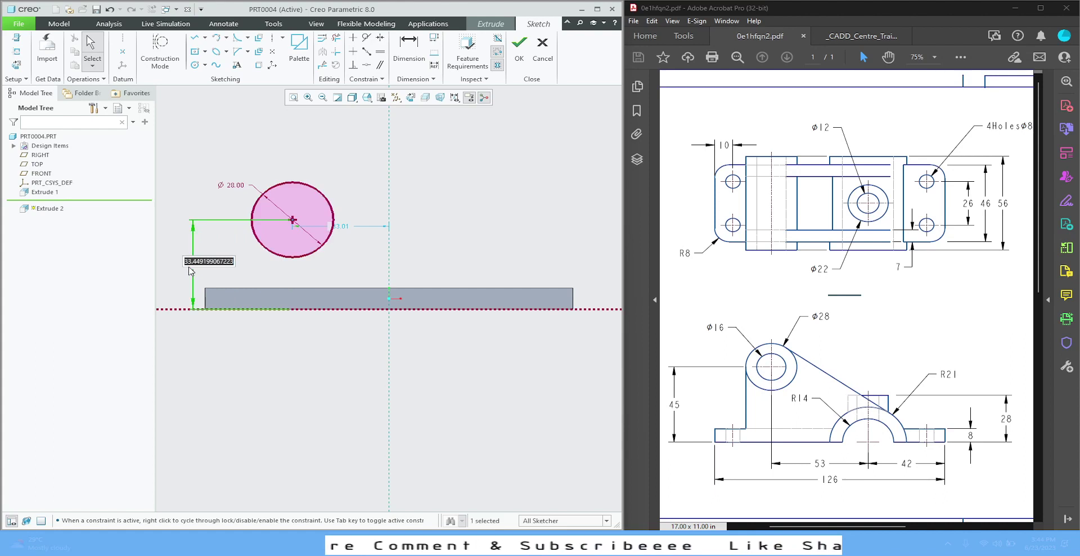
pyautogui.write('45')
pyautogui.press('Return')
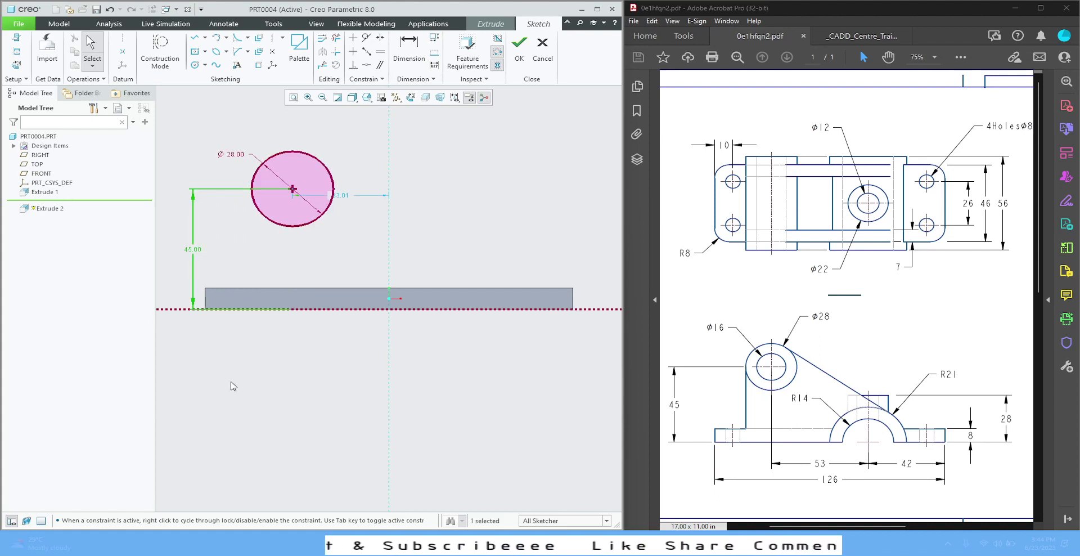
pyautogui.click(260, 397)
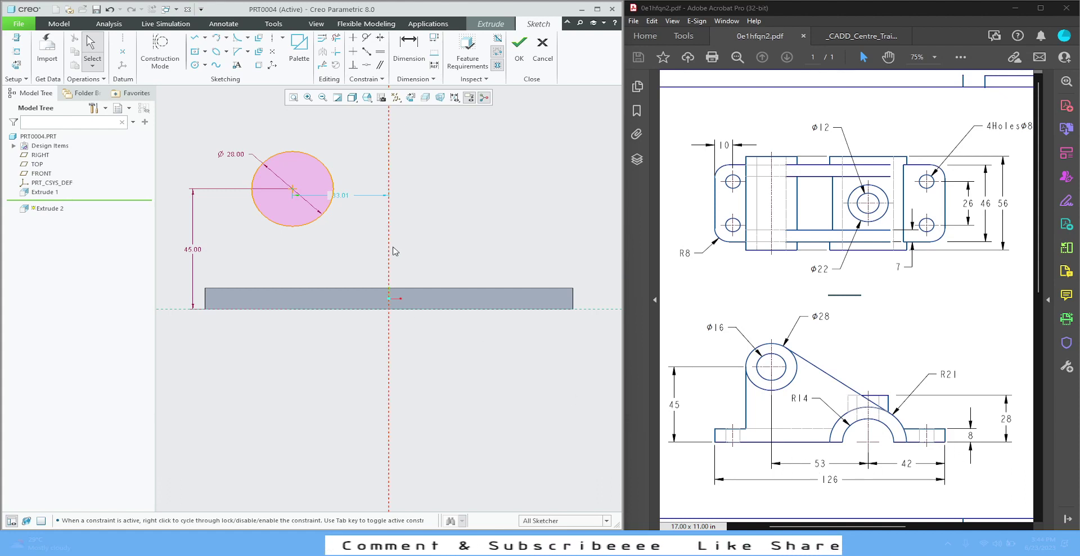
# - Place the circle centre 95 from the plate's right end and accept the sketch
pyautogui.click(409, 45)
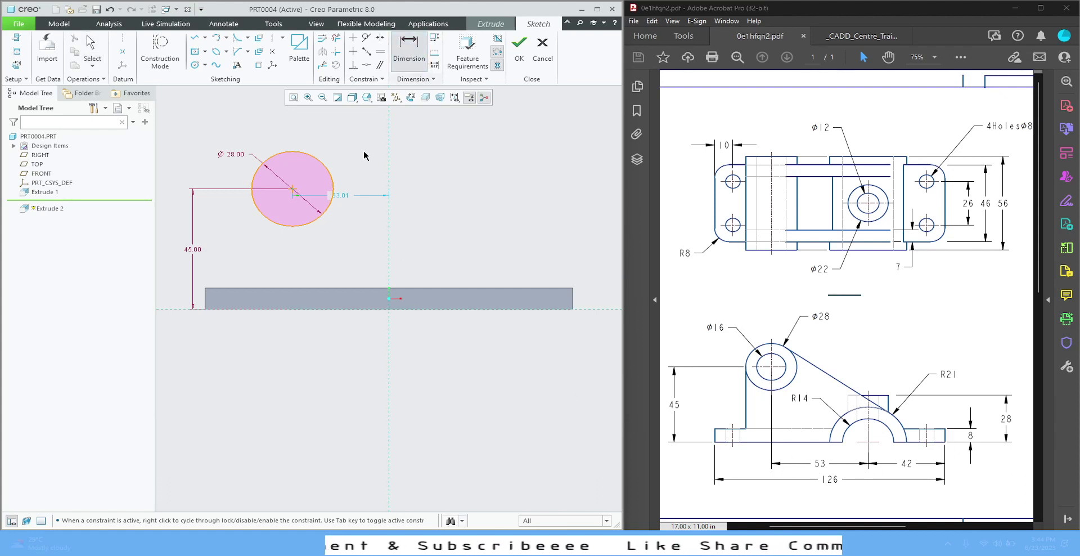
pyautogui.click(293, 191)
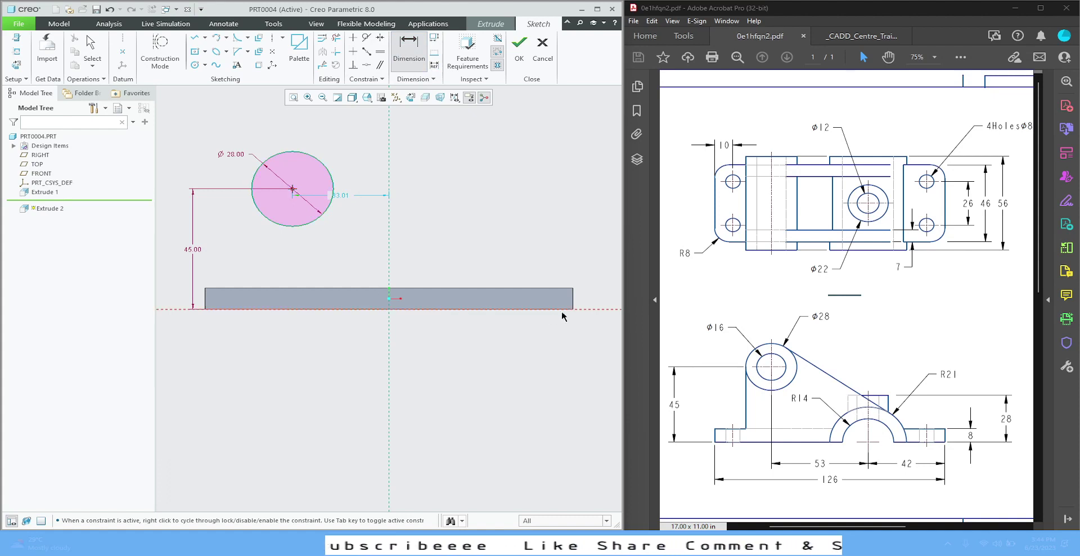
pyautogui.middleClick(410, 332)
pyautogui.write('53+42')
pyautogui.press('Return')
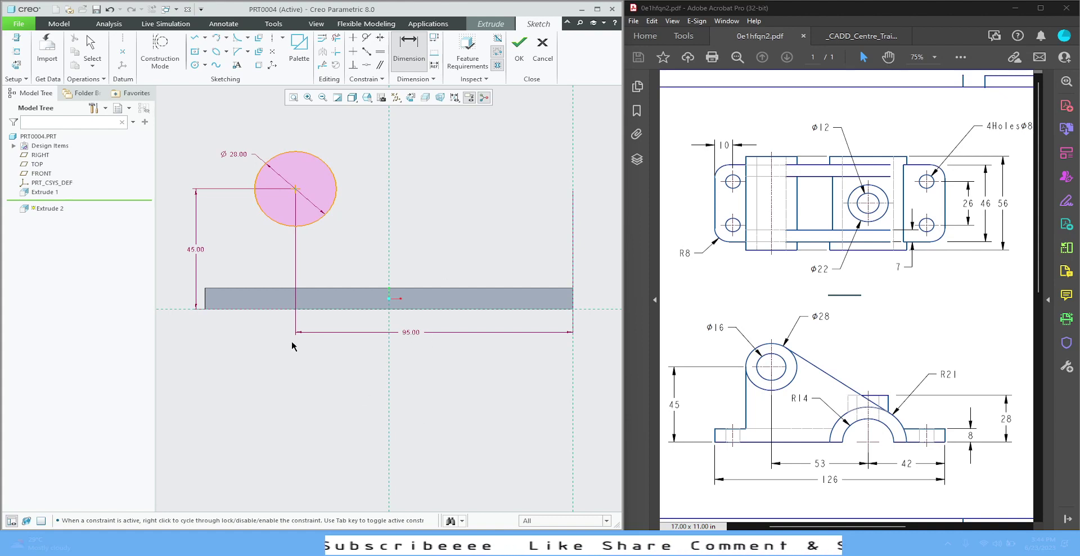
pyautogui.click(519, 45)
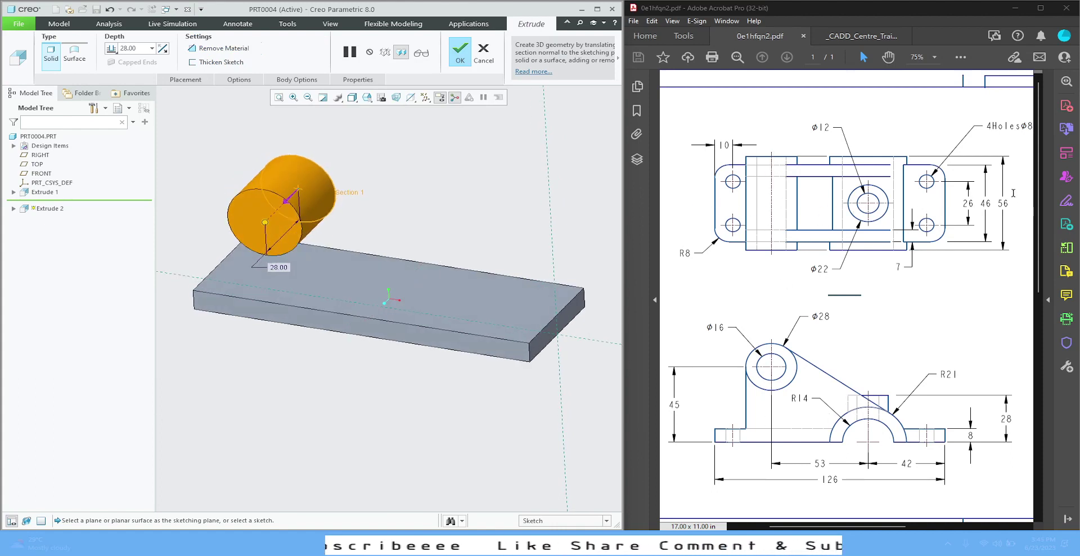
# - Extrude the Ø28 circle symmetrically to a depth of 56 and finish the cylinder
pyautogui.click(112, 48)
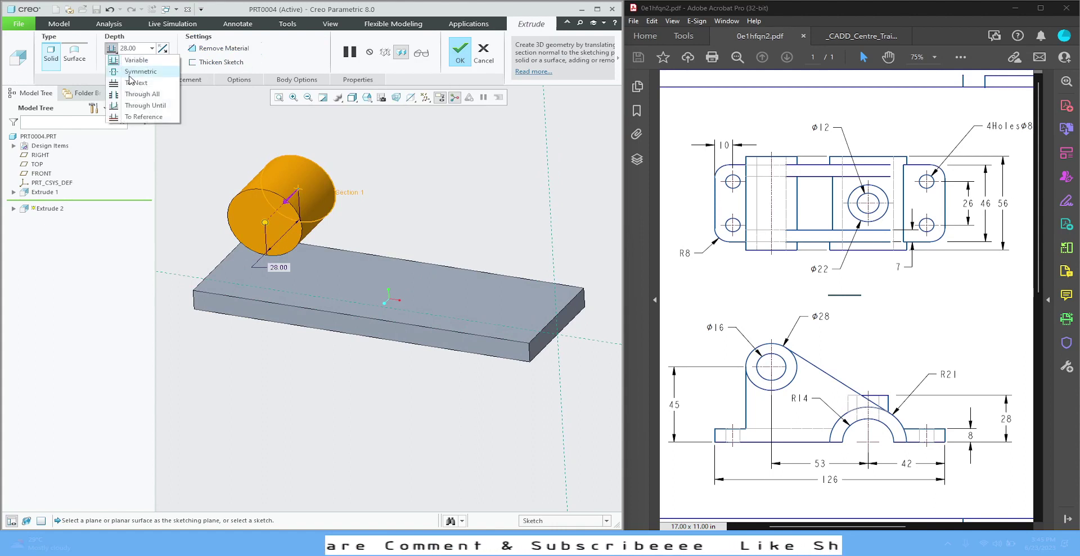
pyautogui.click(129, 73)
pyautogui.doubleClick(140, 48)
pyautogui.write('56')
pyautogui.press('Return')
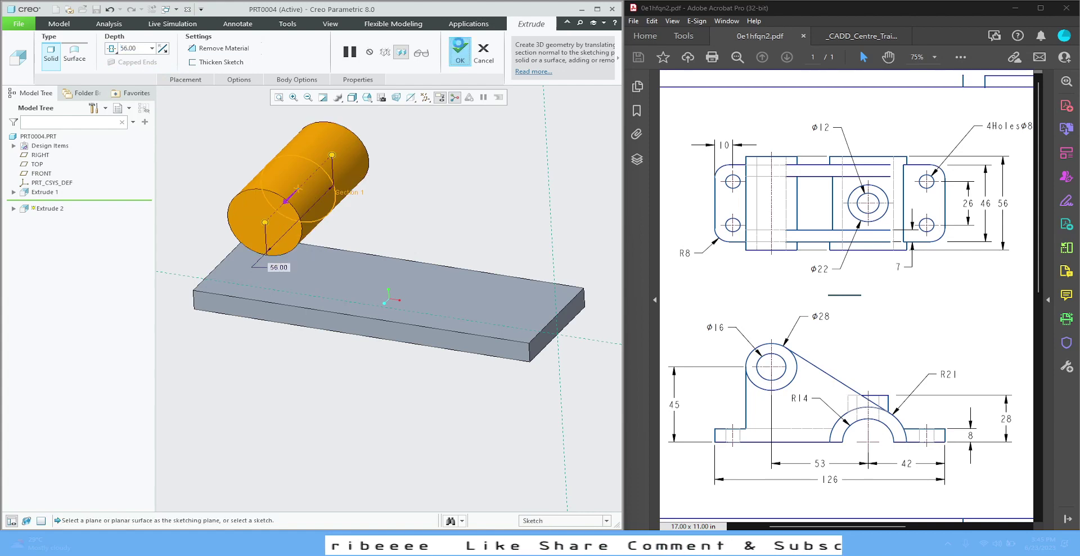
pyautogui.click(461, 51)
pyautogui.moveTo(459, 206)
pyautogui.mouseDown(button='middle')
pyautogui.moveTo(448, 186)
pyautogui.moveTo(458, 192)
pyautogui.mouseUp(button='middle')
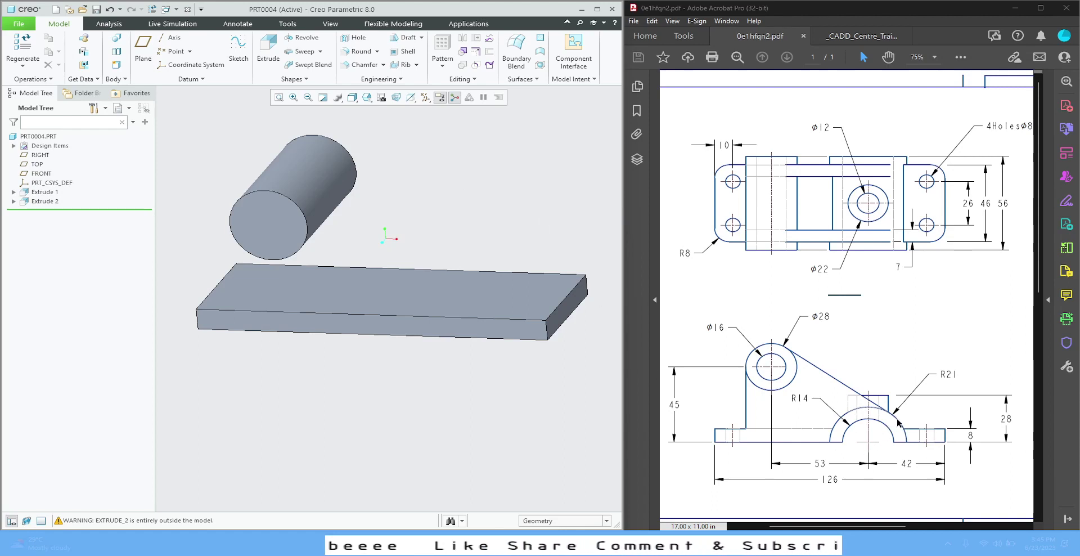
# - Start a new extrusion on FRONT with a circle centred on the plate's bottom line
pyautogui.click(42, 173)
pyautogui.click(53, 125)
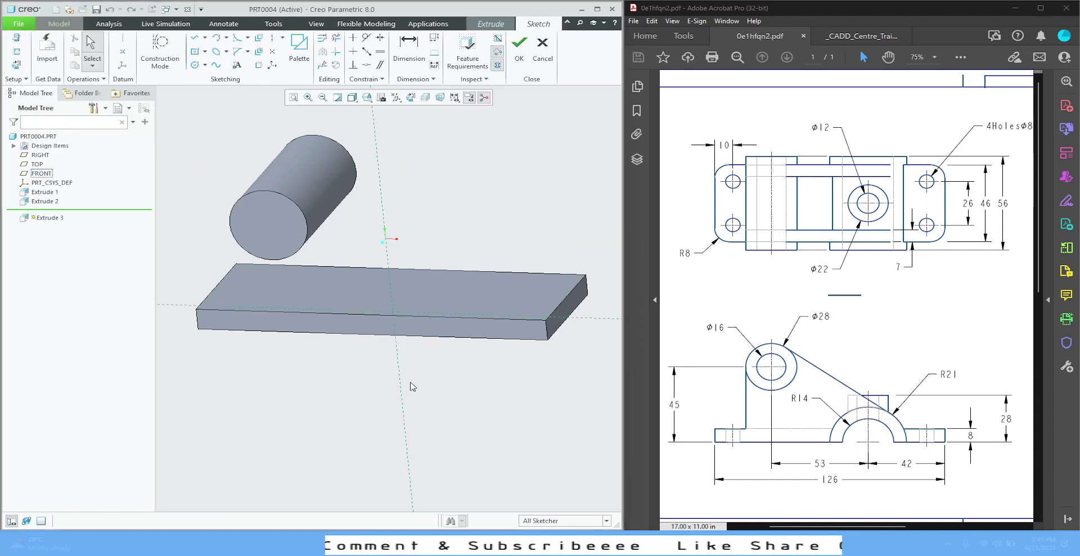
pyautogui.click(195, 65)
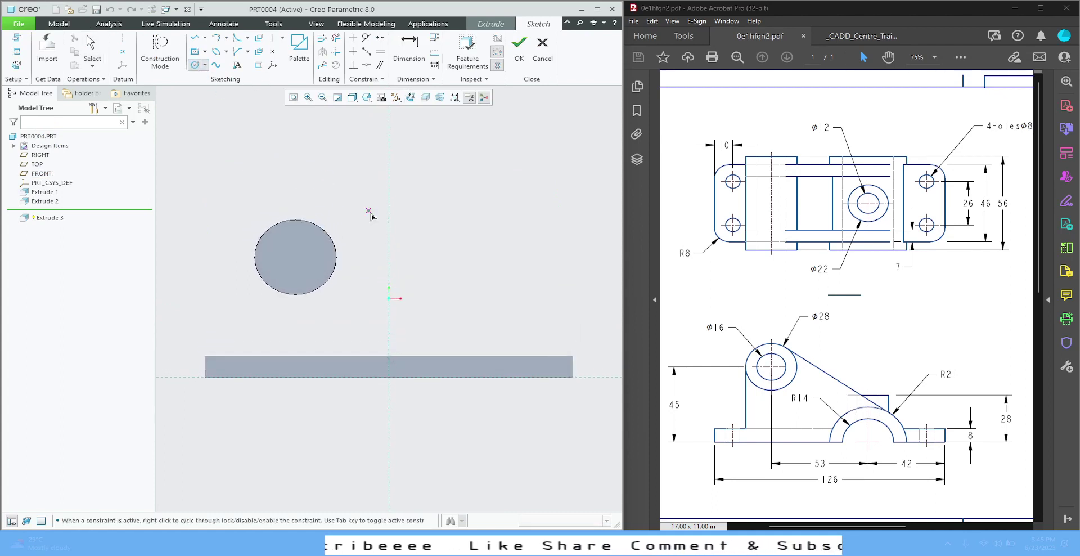
pyautogui.click(478, 378)
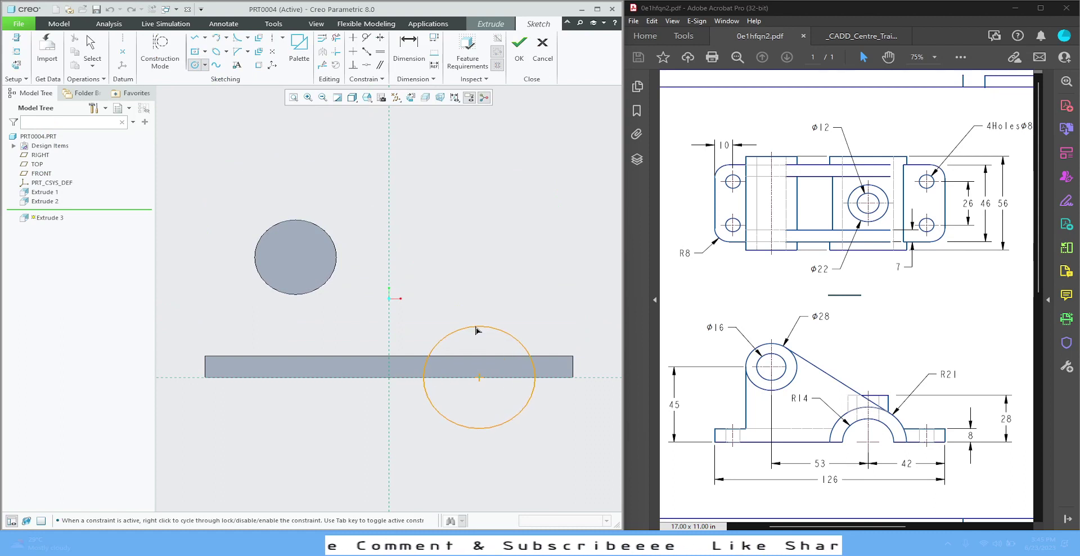
pyautogui.click(506, 288)
pyautogui.middleClick(494, 260)
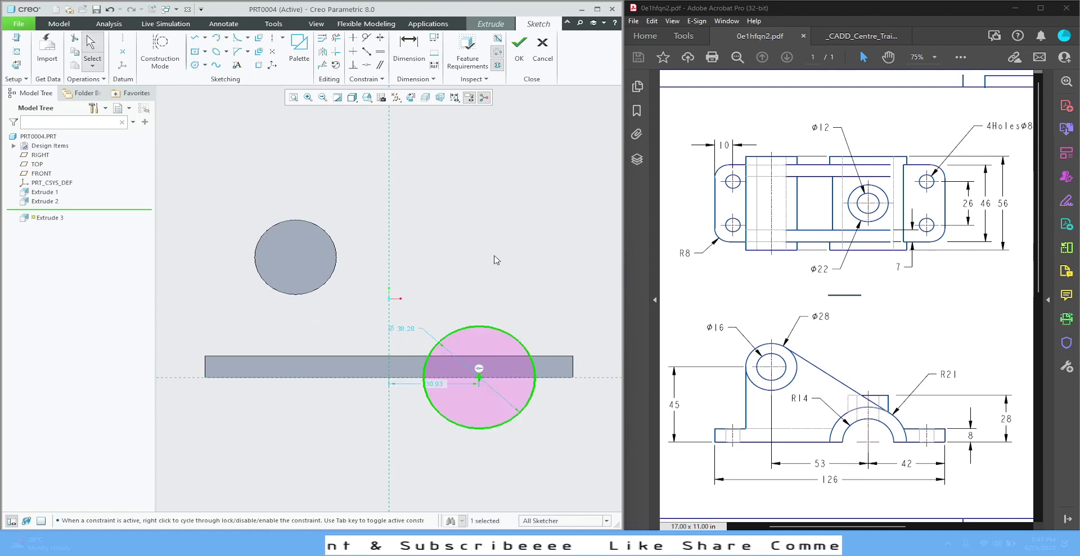
# - Change the new circle's size dimension to radius 21
pyautogui.click(407, 329)
pyautogui.click(417, 284)
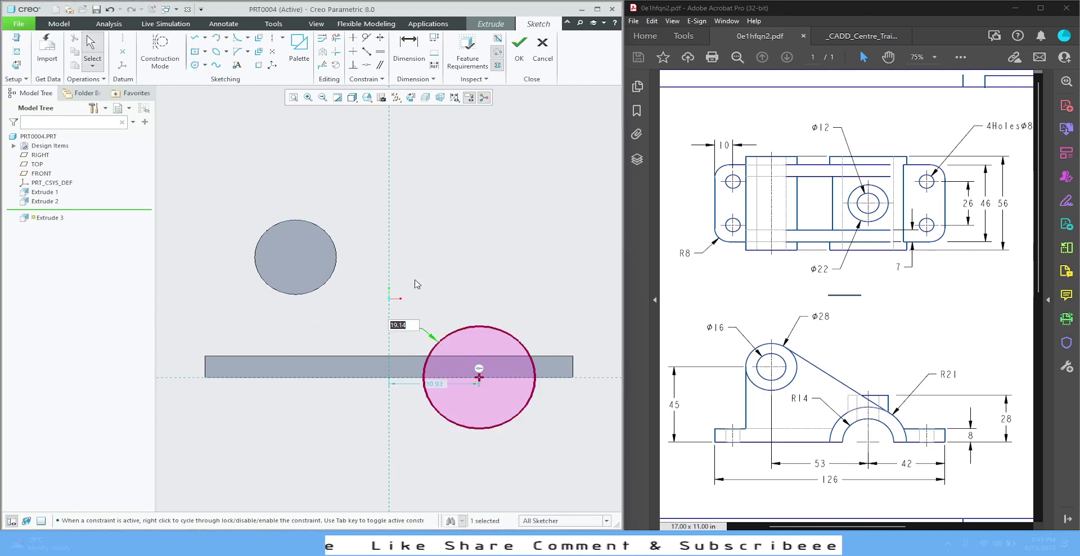
pyautogui.write('21')
pyautogui.press('Return')
pyautogui.click(417, 284)
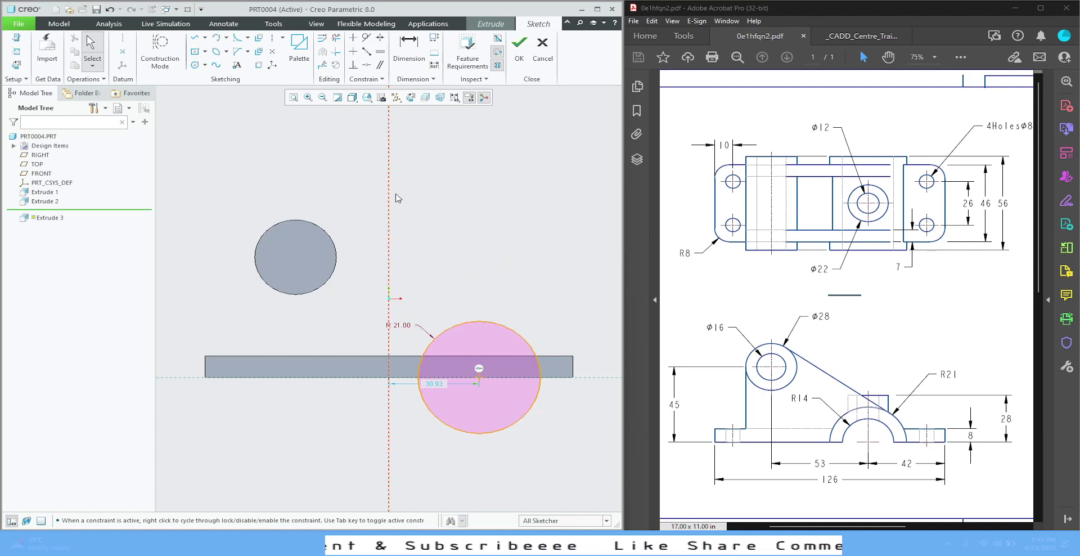
pyautogui.click(409, 48)
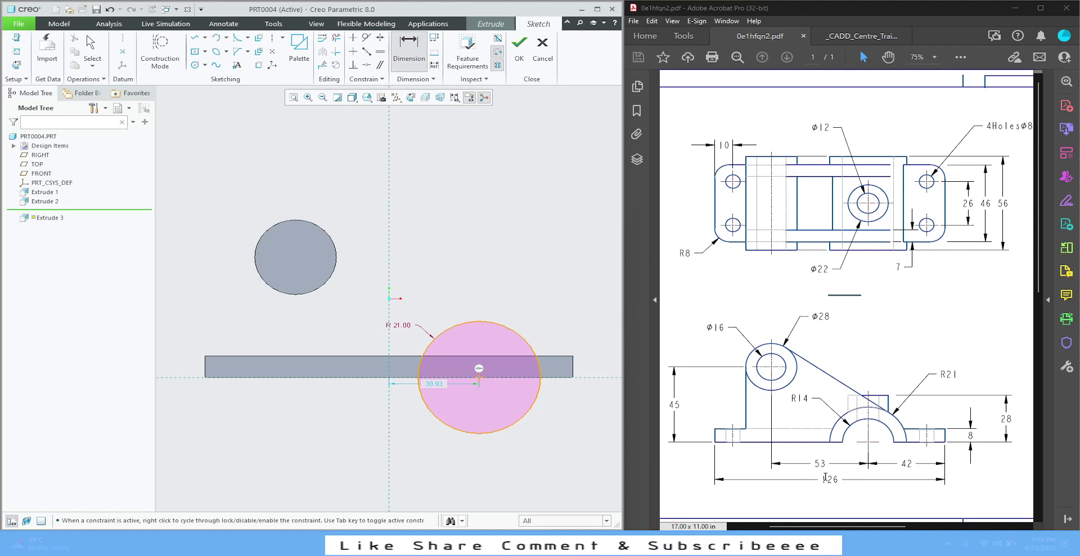
pyautogui.middleClick(461, 175)
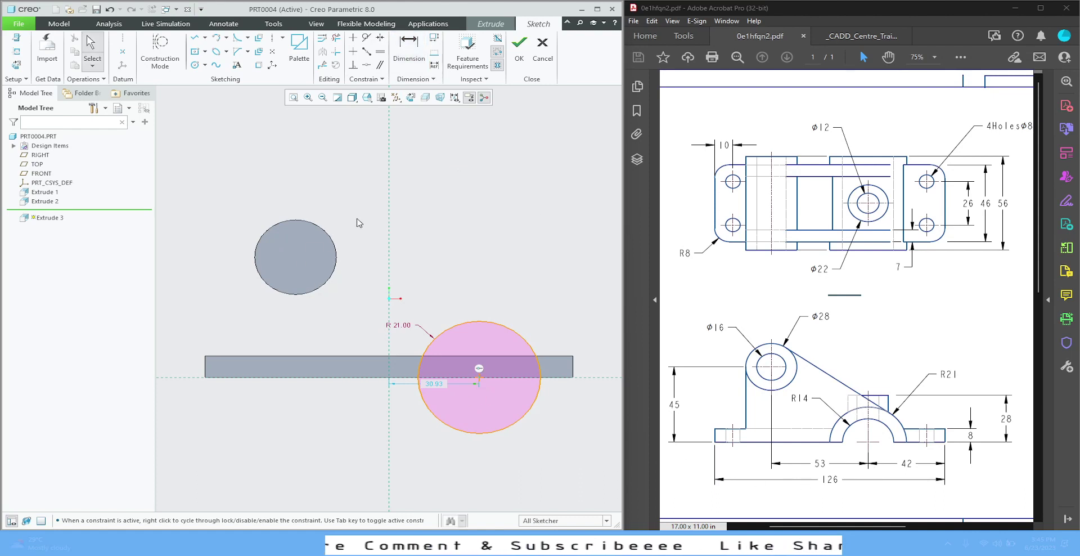
# - Dimension the two circle centres 53 apart
pyautogui.click(16, 56)
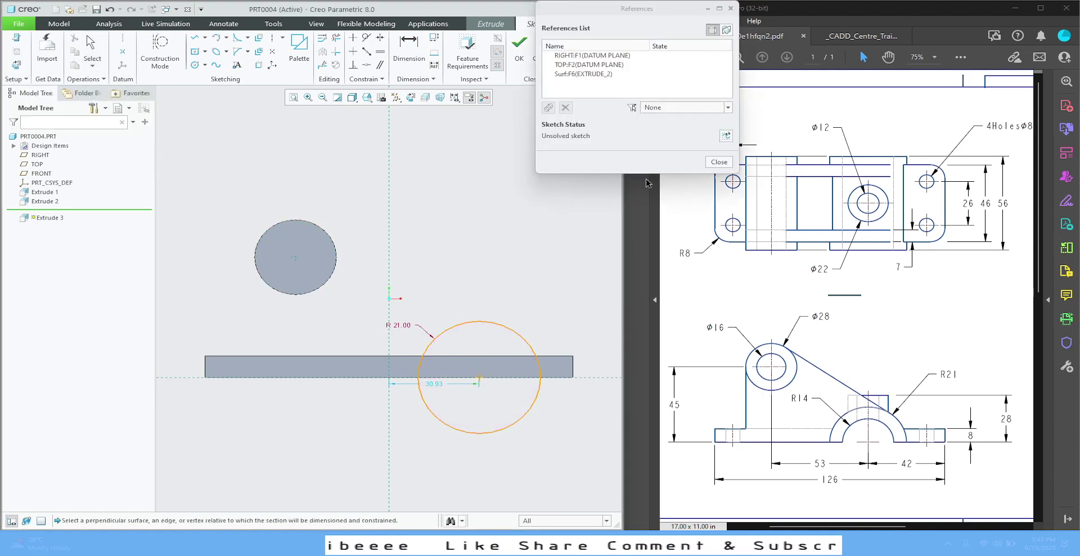
pyautogui.click(719, 162)
pyautogui.click(409, 49)
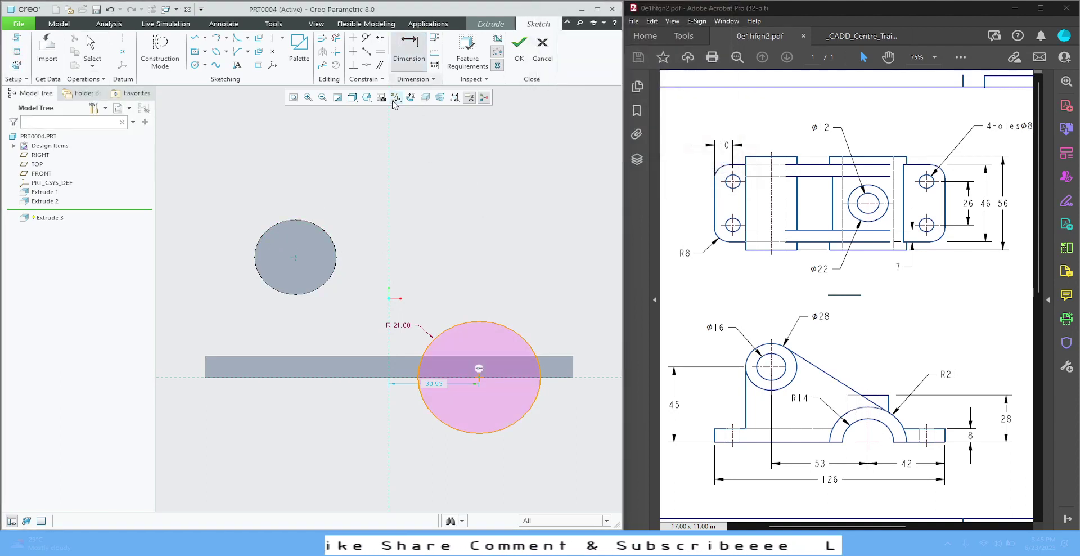
pyautogui.click(295, 257)
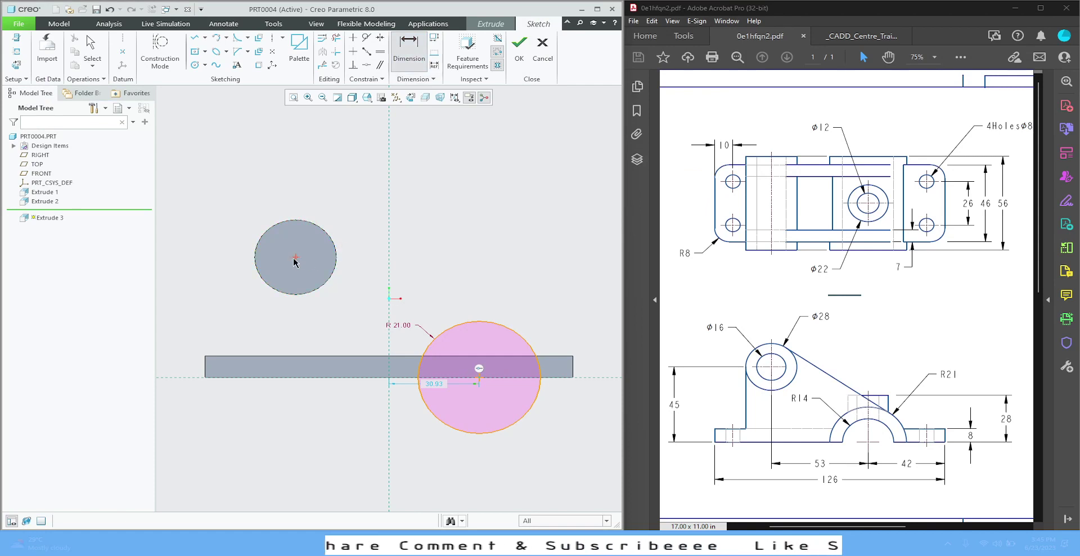
pyautogui.click(480, 379)
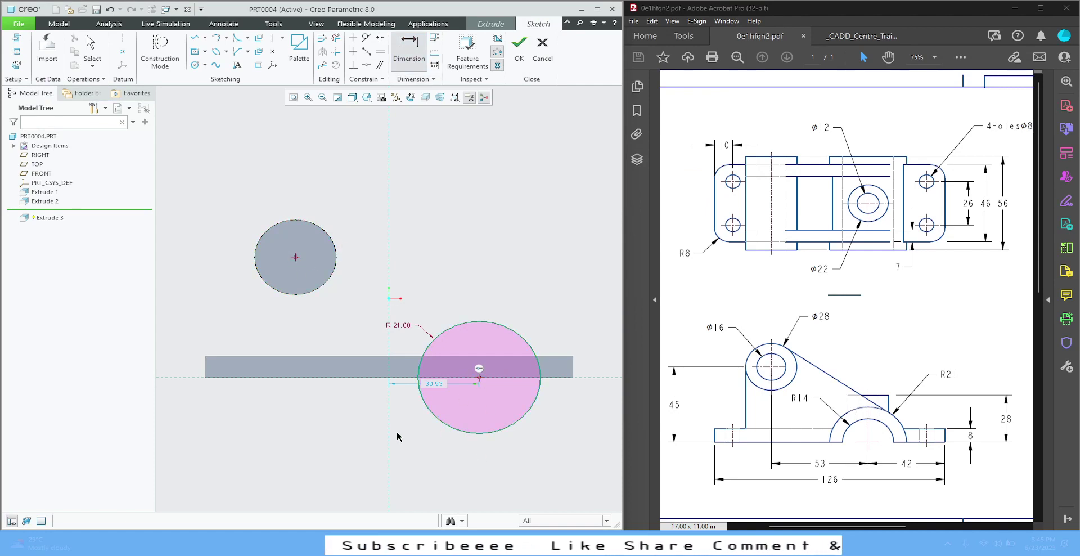
pyautogui.middleClick(397, 436)
pyautogui.write('53')
pyautogui.press('Return')
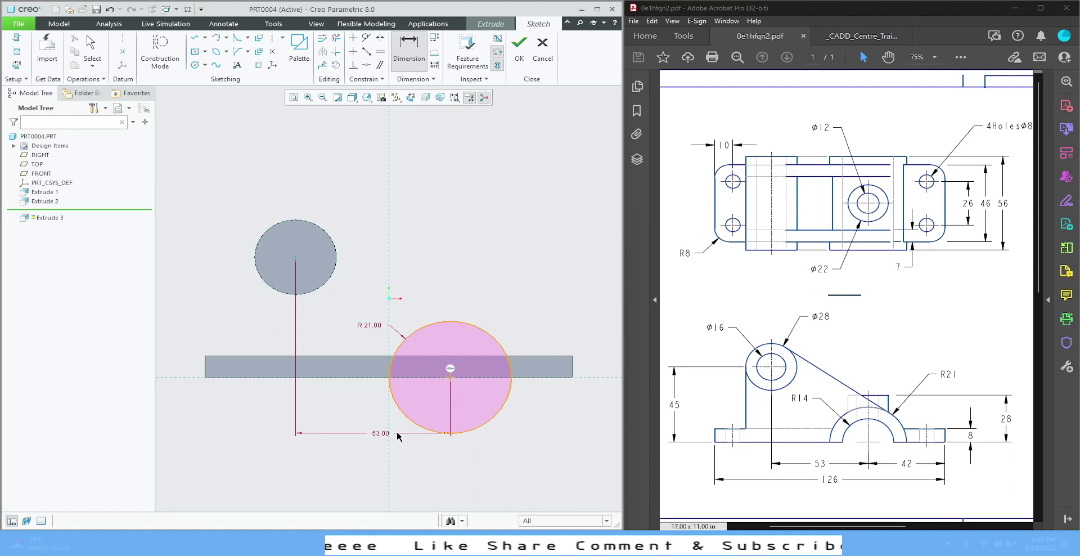
pyautogui.middleClick(396, 432)
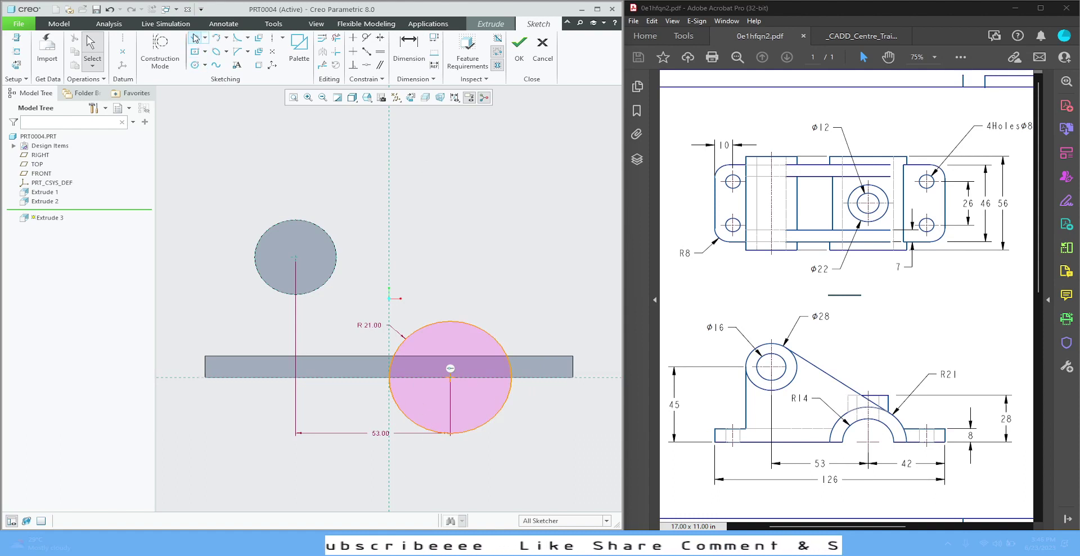
# - Draw a line along the plate edge, trim the lower arc, and finish the half-circle sketch
pyautogui.click(193, 38)
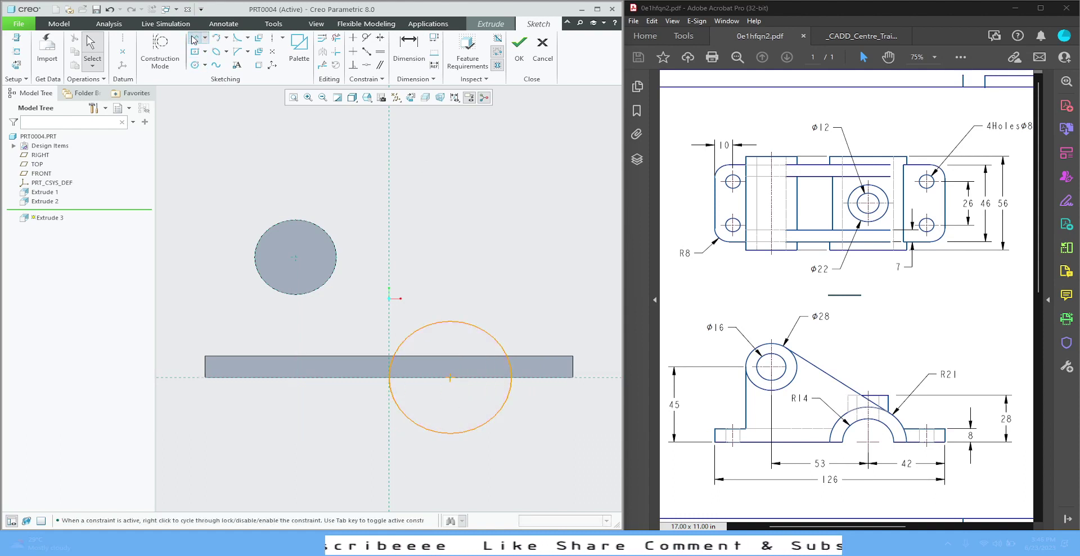
pyautogui.click(389, 378)
pyautogui.click(511, 378)
pyautogui.middleClick(512, 382)
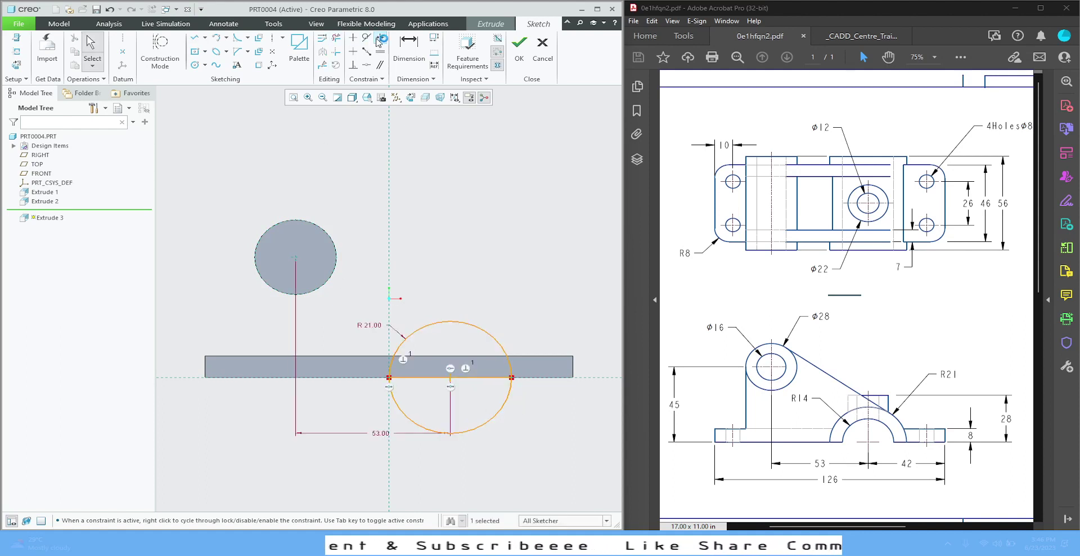
pyautogui.click(335, 42)
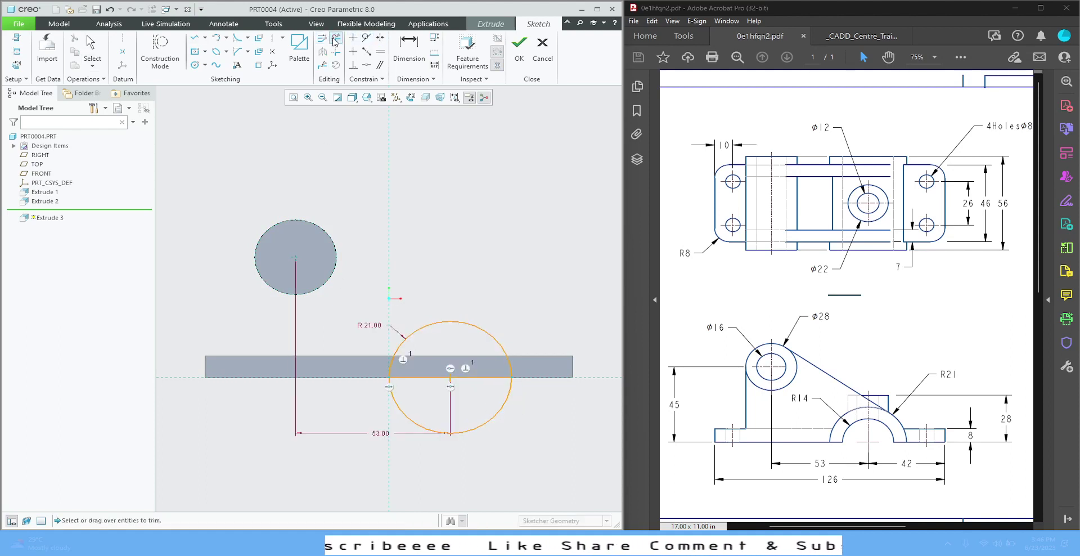
pyautogui.moveTo(465, 396)
pyautogui.mouseDown()
pyautogui.moveTo(480, 428)
pyautogui.moveTo(534, 443)
pyautogui.mouseUp()
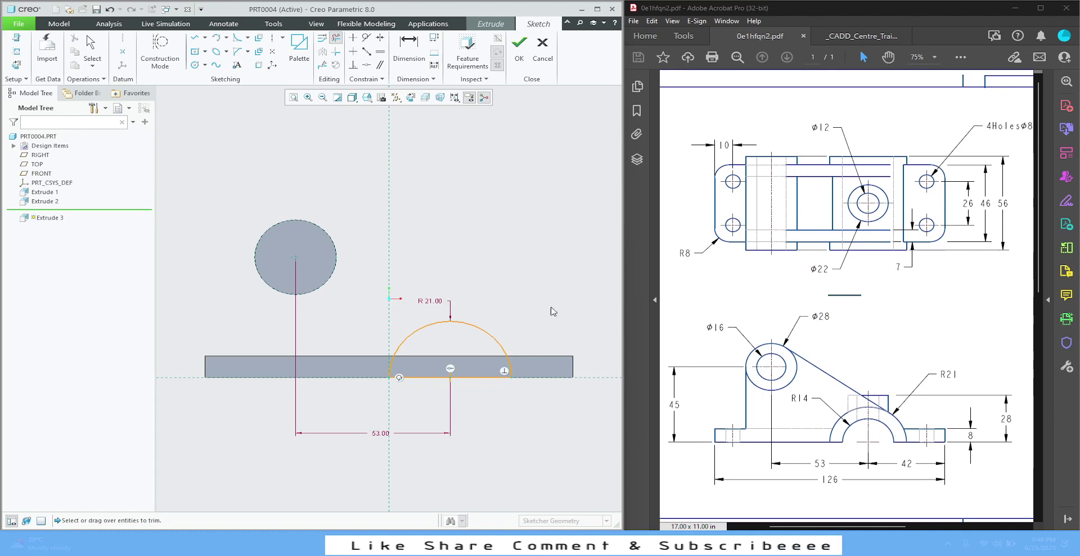
pyautogui.click(520, 46)
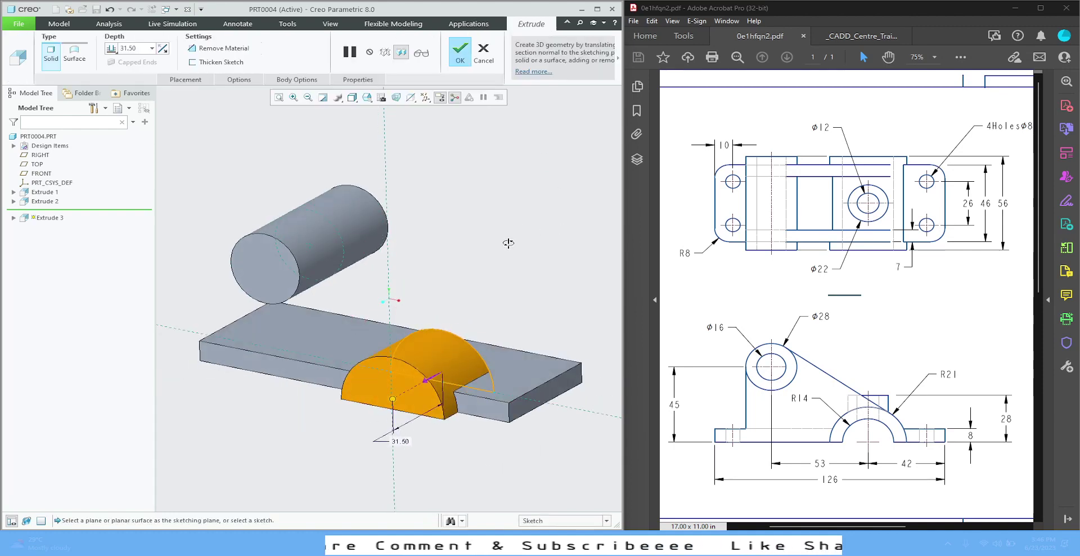
# - Extrude the R21 half-circle symmetrically to 56 to complete the hub
pyautogui.click(118, 54)
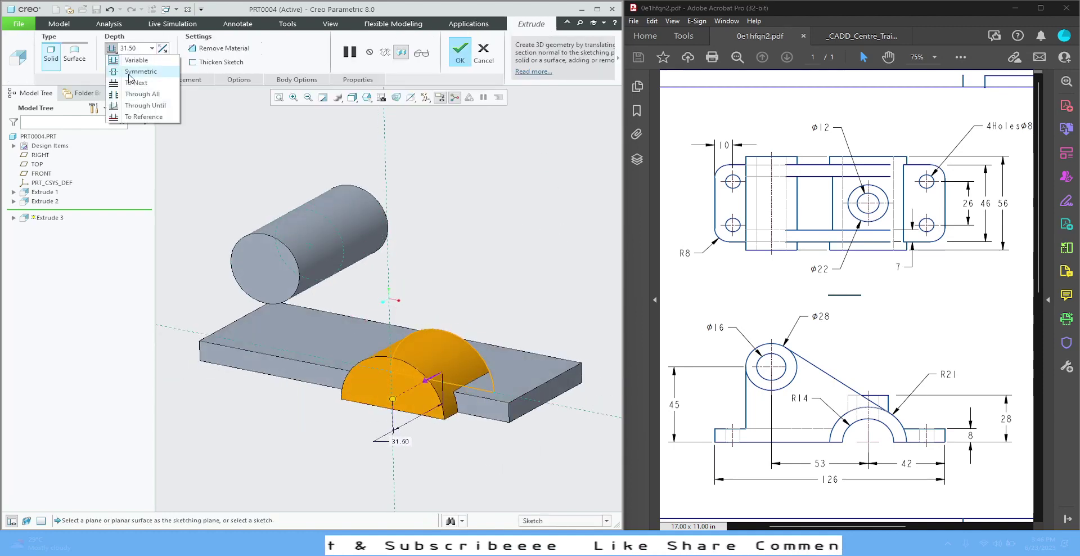
pyautogui.click(131, 72)
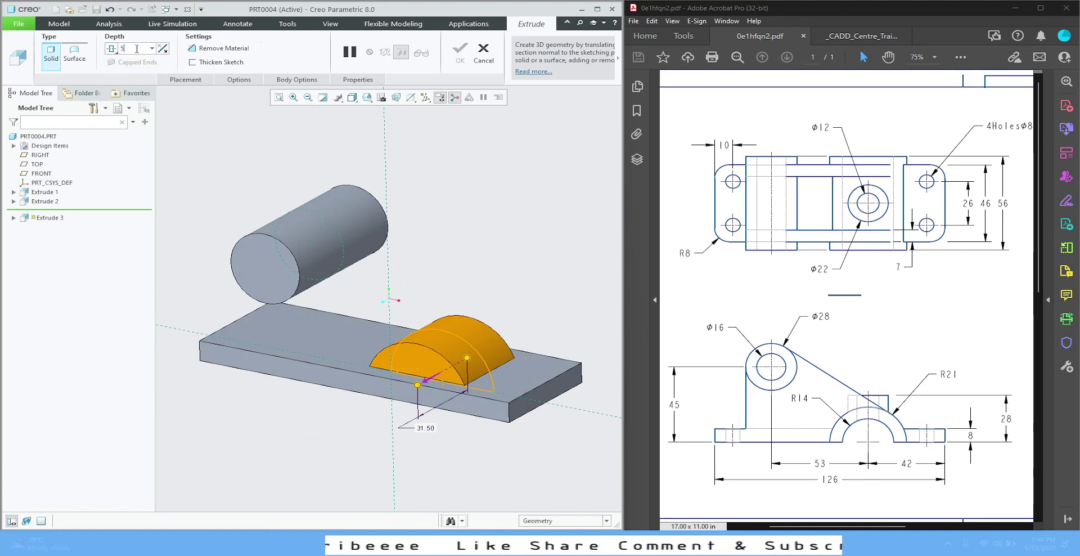
pyautogui.write('56')
pyautogui.press('Return')
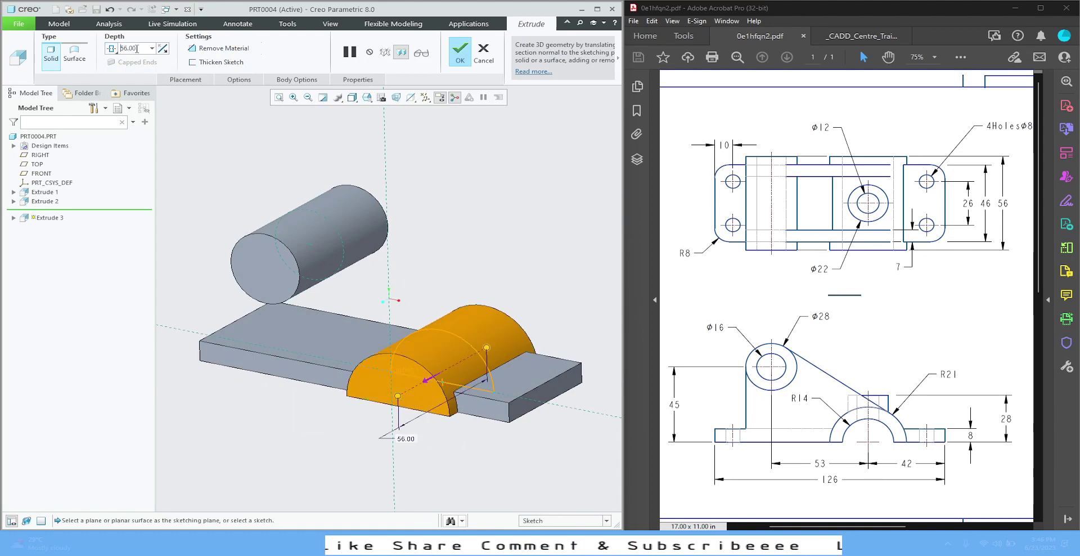
pyautogui.click(459, 56)
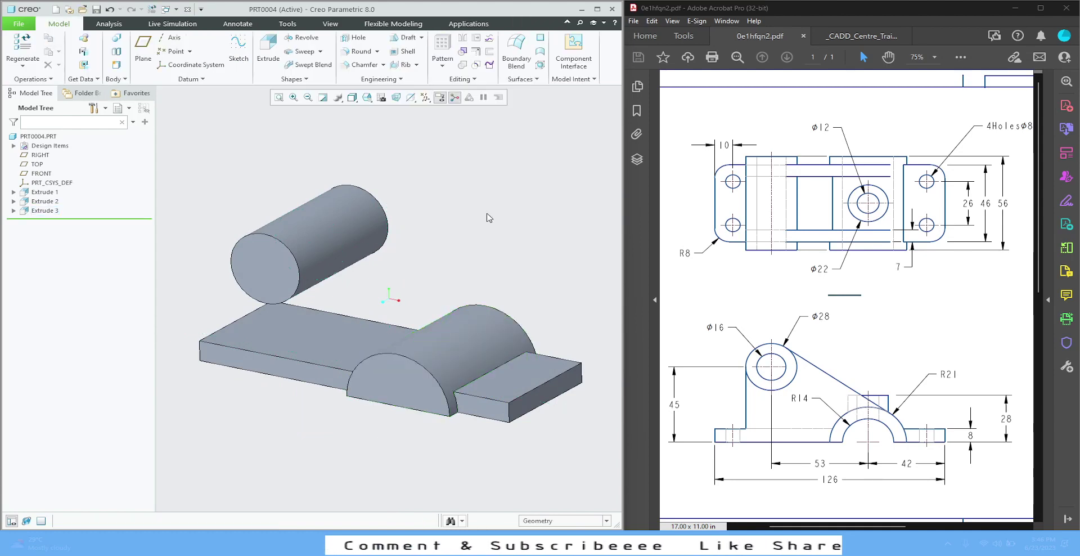
pyautogui.moveTo(484, 217)
pyautogui.mouseDown(button='middle')
pyautogui.moveTo(470, 208)
pyautogui.moveTo(482, 216)
pyautogui.mouseUp(button='middle')
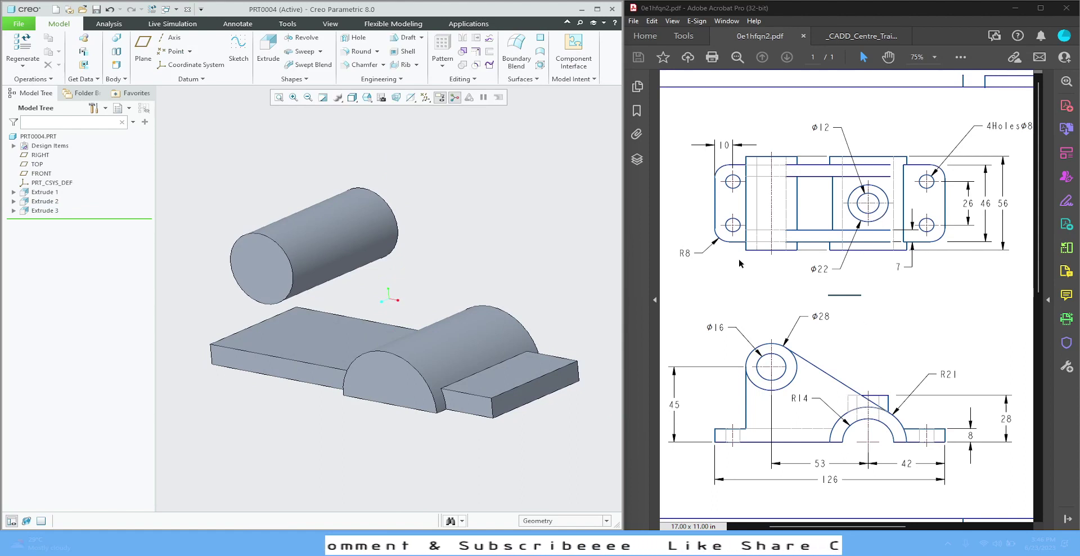
# - Start an extrusion on TOP and sketch a Ø22 circle over the hub
pyautogui.click(28, 166)
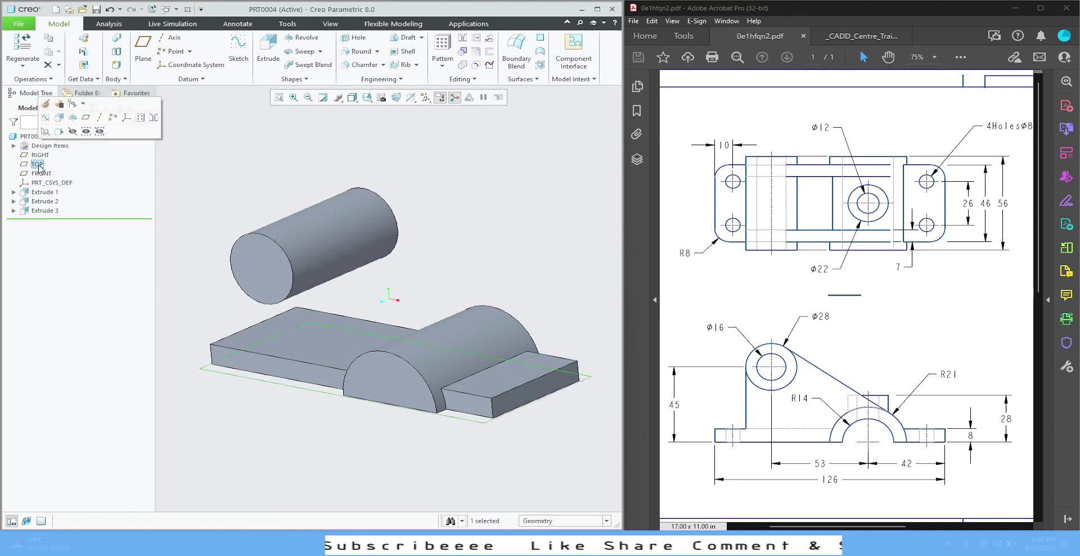
pyautogui.click(65, 124)
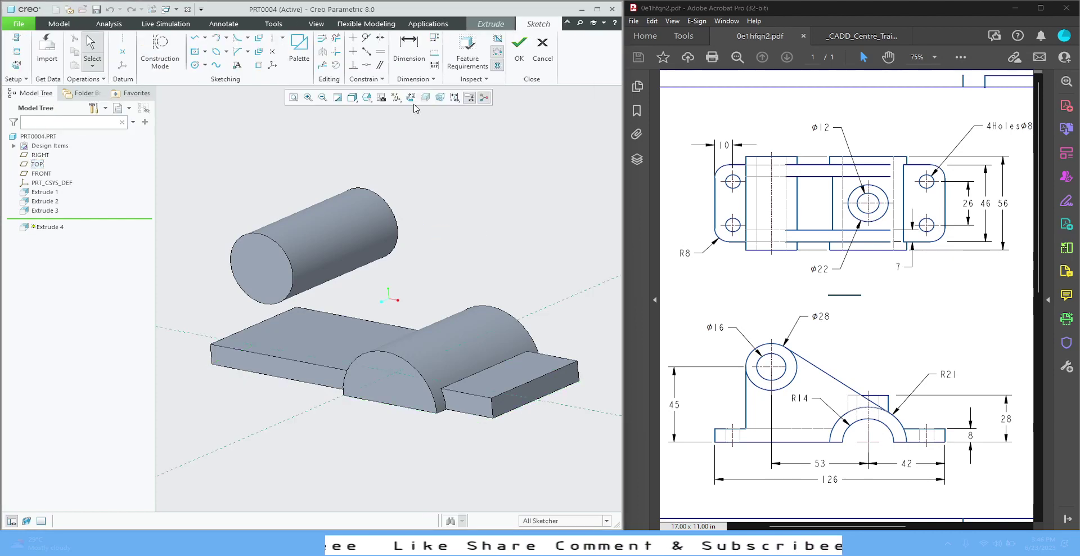
pyautogui.click(197, 65)
pyautogui.click(483, 264)
pyautogui.middleClick(481, 267)
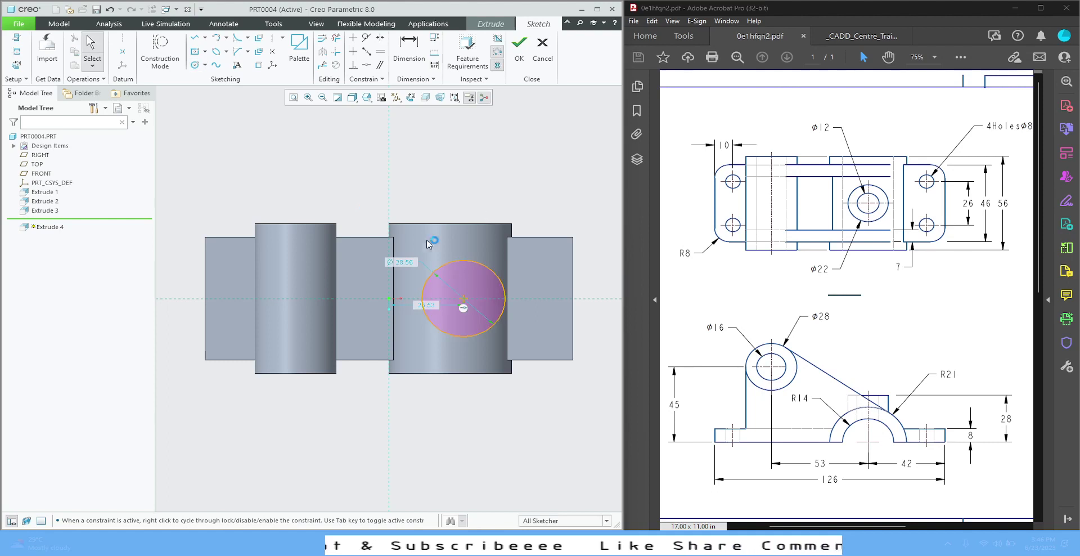
pyautogui.doubleClick(403, 264)
pyautogui.write('22')
pyautogui.press('Return')
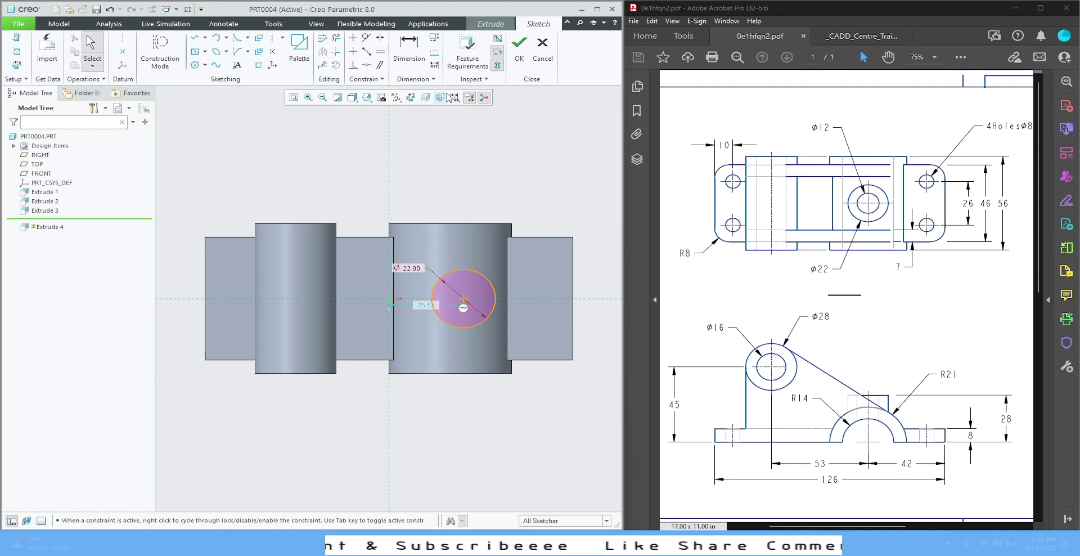
# - Position the Ø22 circle 42 from the plate's right end and finish the sketch
pyautogui.click(409, 48)
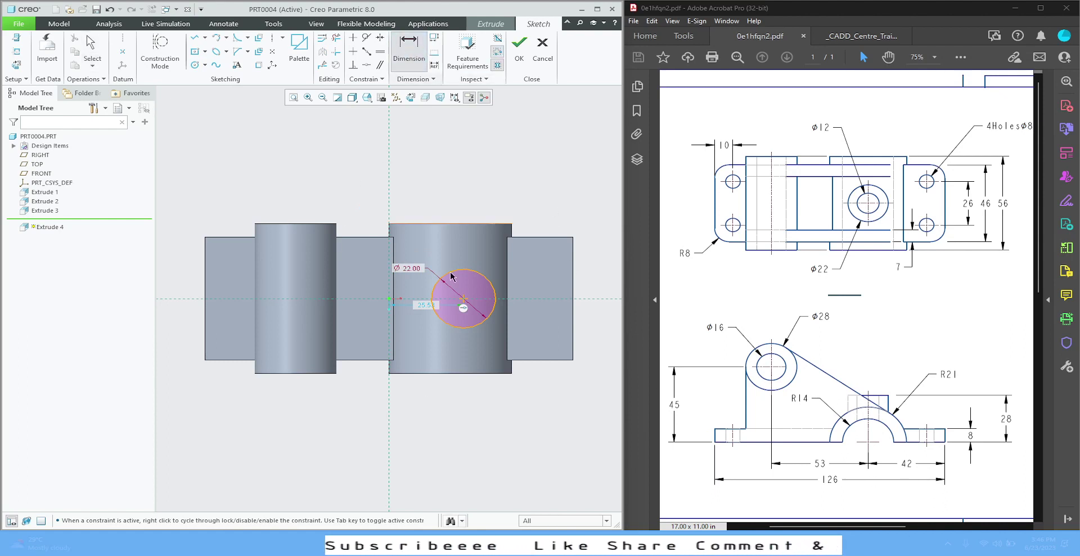
pyautogui.click(464, 304)
pyautogui.middleClick(495, 417)
pyautogui.write('42')
pyautogui.press('Return')
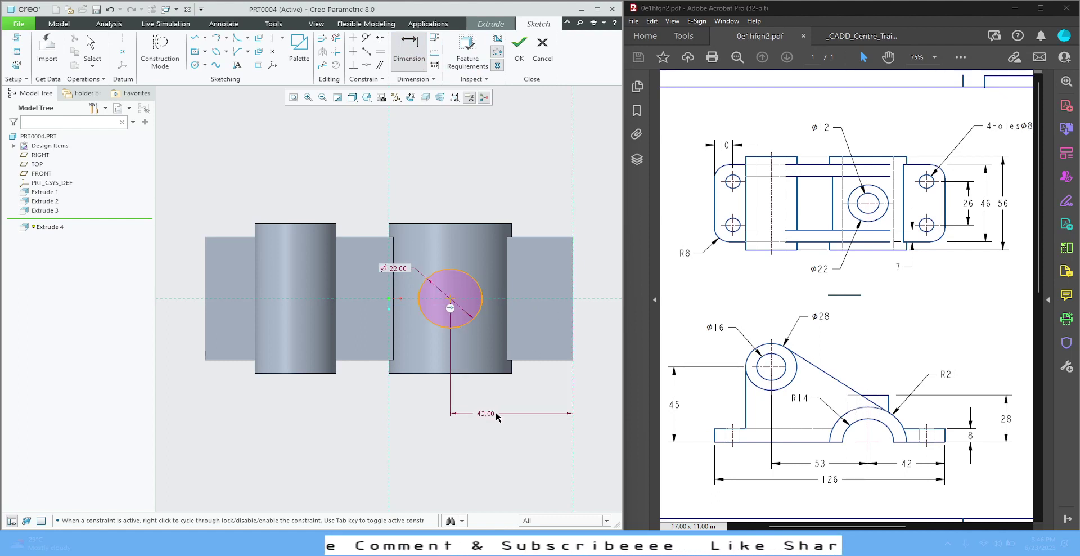
pyautogui.middleClick(496, 414)
pyautogui.click(519, 49)
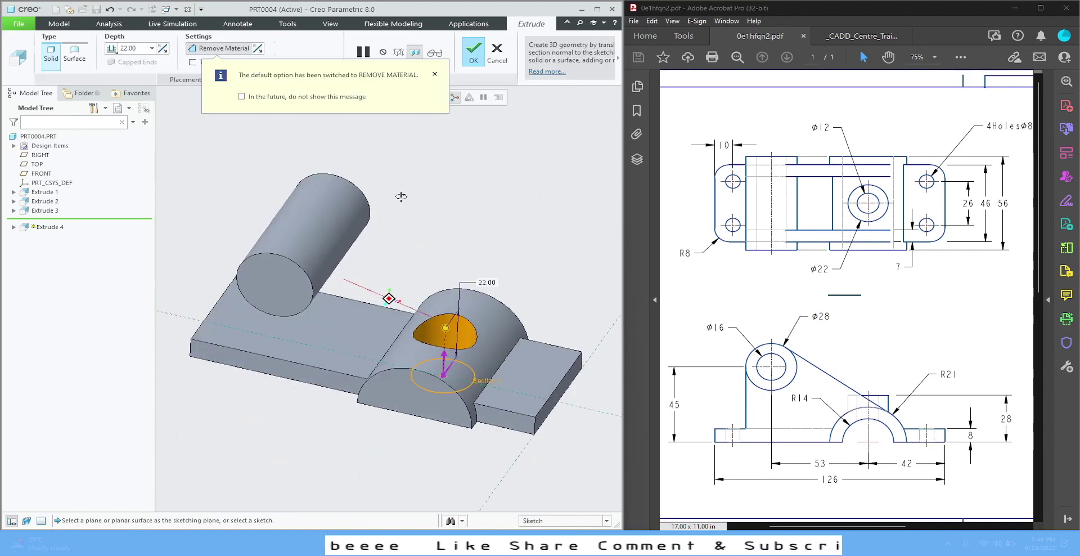
# - Switch Extrude 4 to add material, set depth 28, and complete the Ø22 boss
pyautogui.click(219, 48)
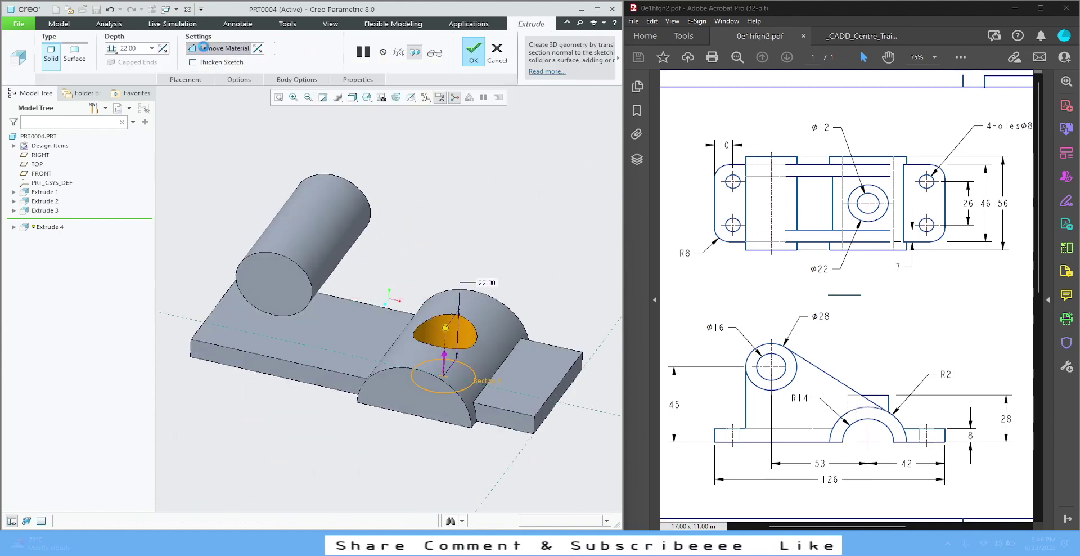
pyautogui.doubleClick(137, 50)
pyautogui.write('28')
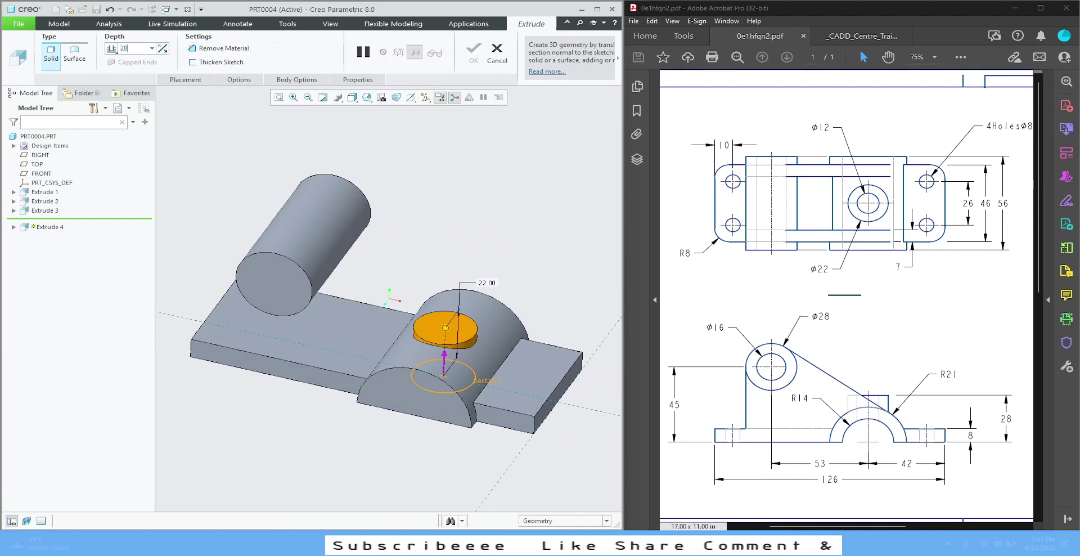
pyautogui.press('Return')
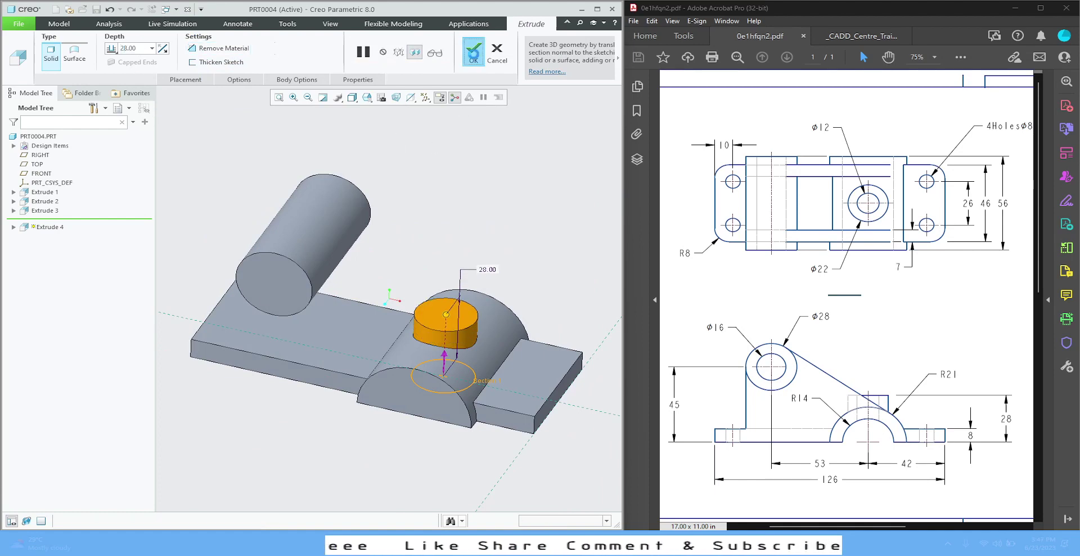
pyautogui.click(474, 51)
pyautogui.click(523, 198)
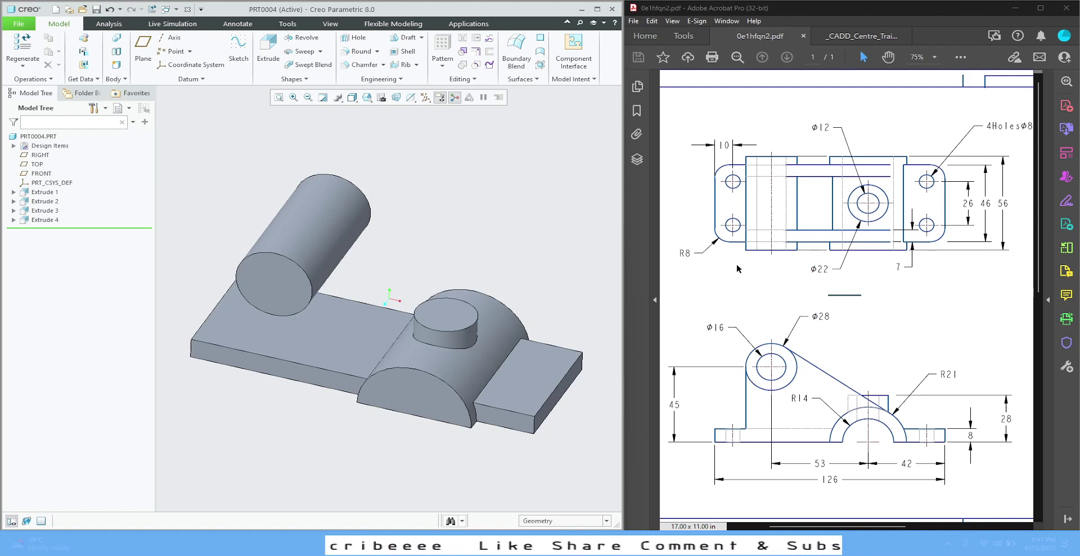
# - Start the Extrude 5 sketch on the plate's front face, referencing the upper boss and hub
pyautogui.click(287, 374)
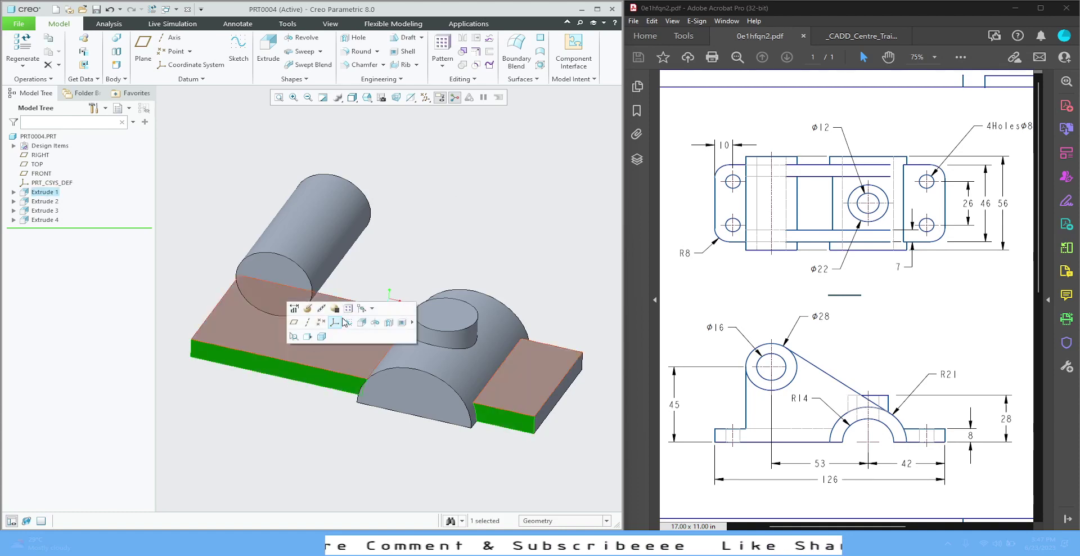
pyautogui.click(360, 322)
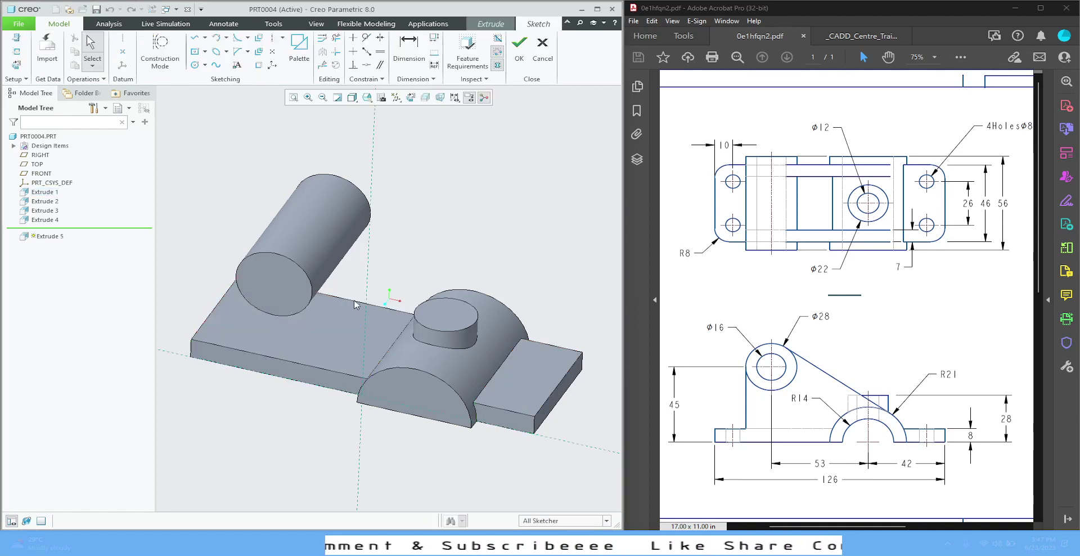
pyautogui.click(409, 99)
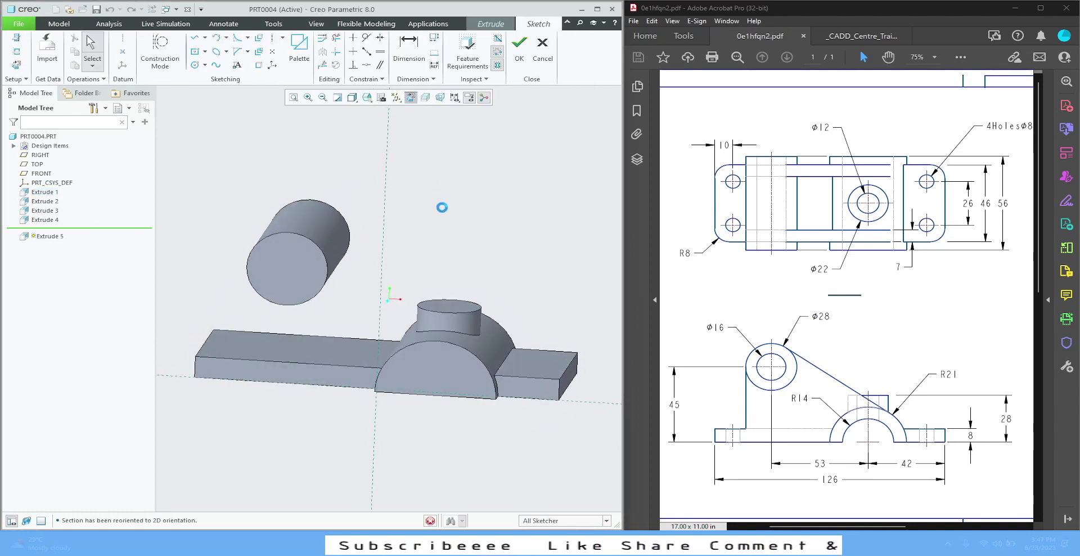
pyautogui.click(16, 51)
pyautogui.click(336, 246)
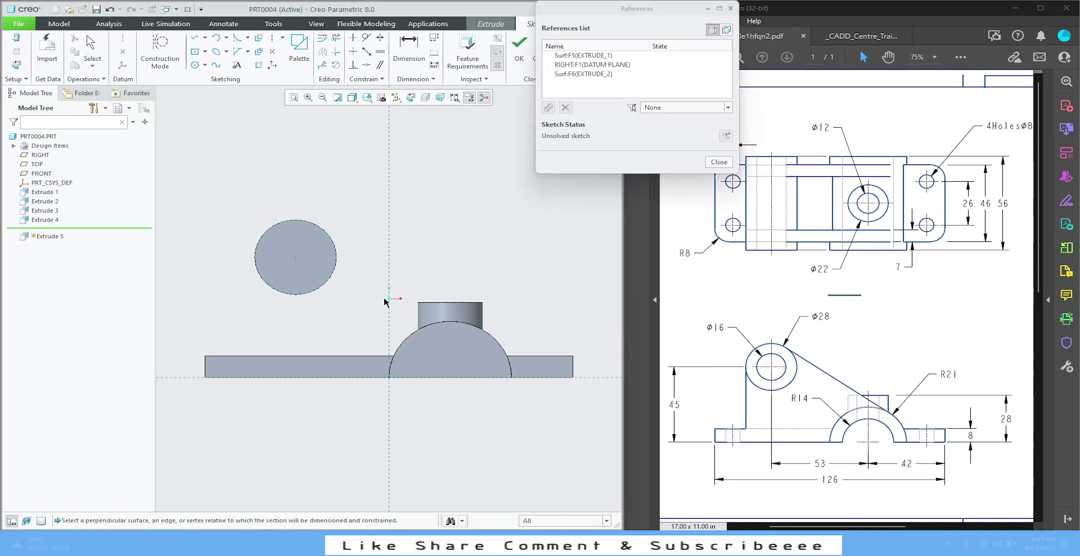
pyautogui.click(494, 343)
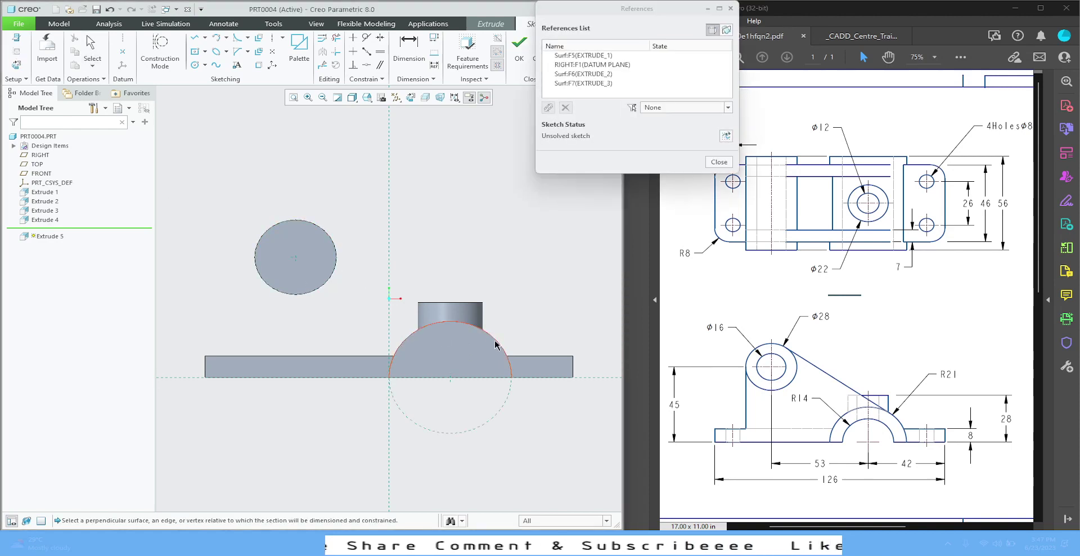
pyautogui.click(719, 162)
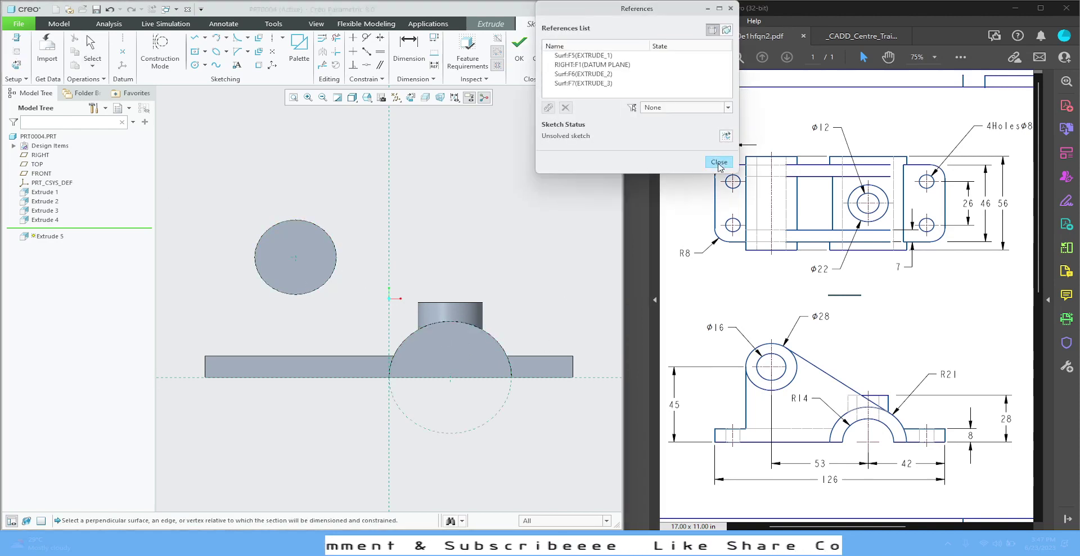
# - Draw a vertical line from the upper circle down to the base, then horizontally to the centreline
pyautogui.click(194, 37)
pyautogui.click(255, 262)
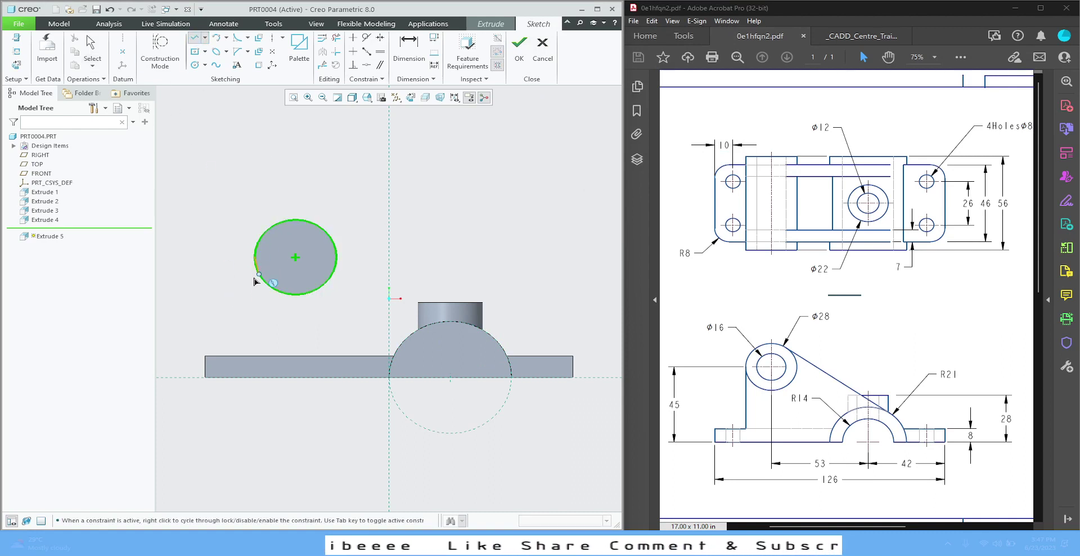
pyautogui.click(254, 358)
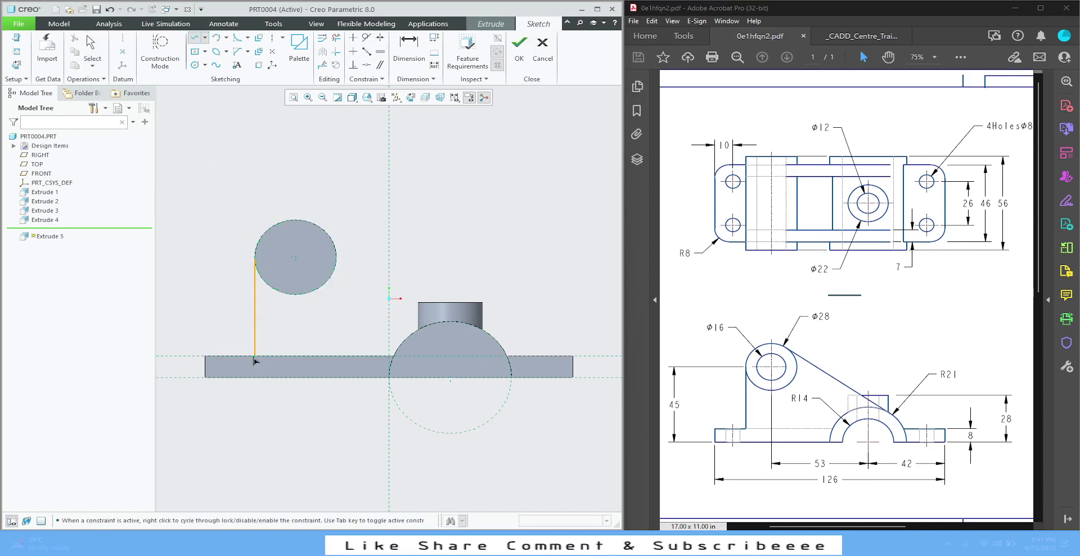
pyautogui.click(393, 358)
pyautogui.middleClick(392, 358)
pyautogui.middleClick(400, 365)
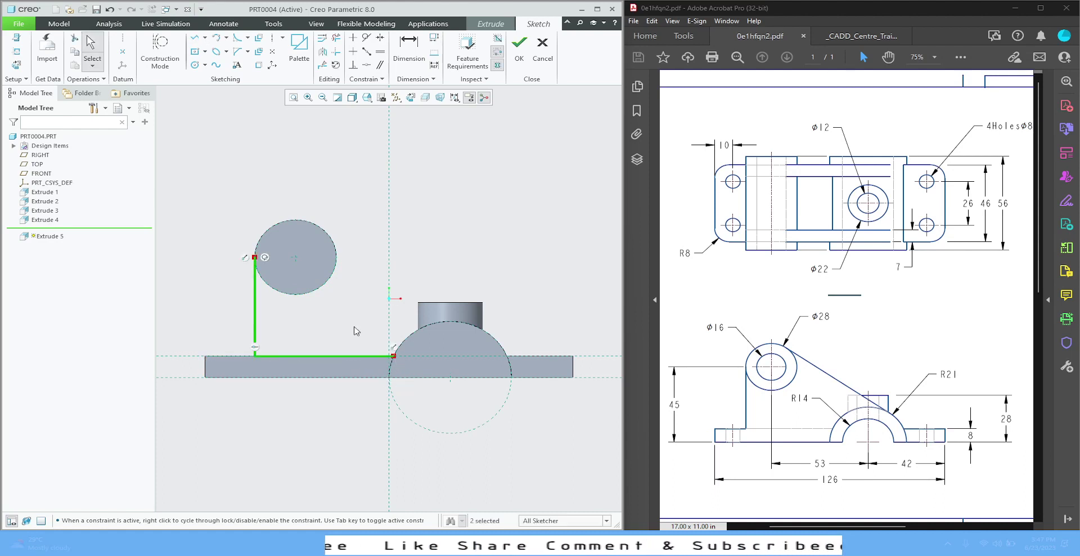
# - Draw a slanted line from the upper circle down to the half-round hub
pyautogui.click(201, 43)
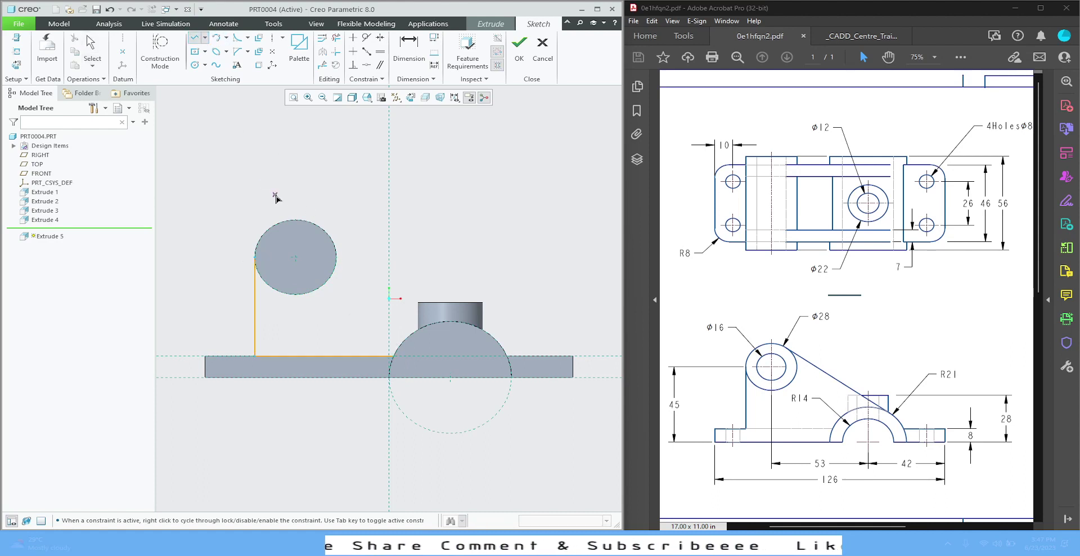
pyautogui.click(313, 226)
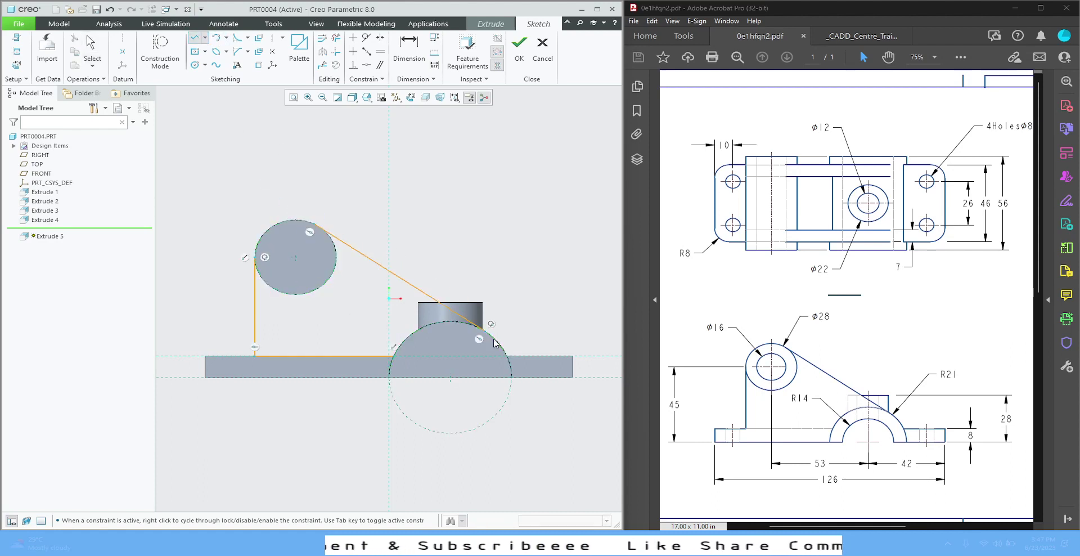
pyautogui.click(485, 331)
pyautogui.middleClick(505, 282)
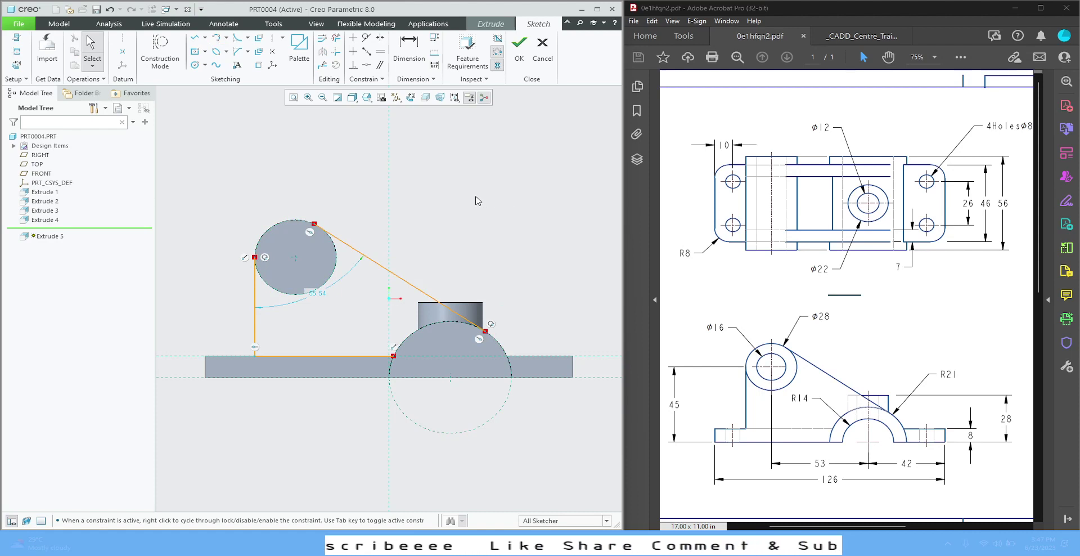
pyautogui.click(345, 243)
pyautogui.click(284, 171)
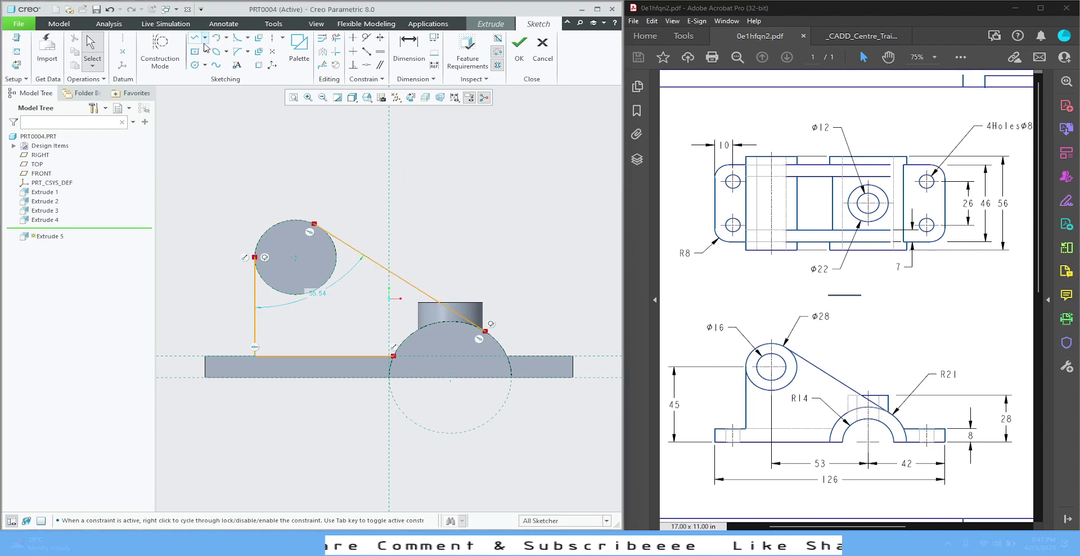
# - Draw circles over the upper reference circle and the hub outline
pyautogui.click(195, 65)
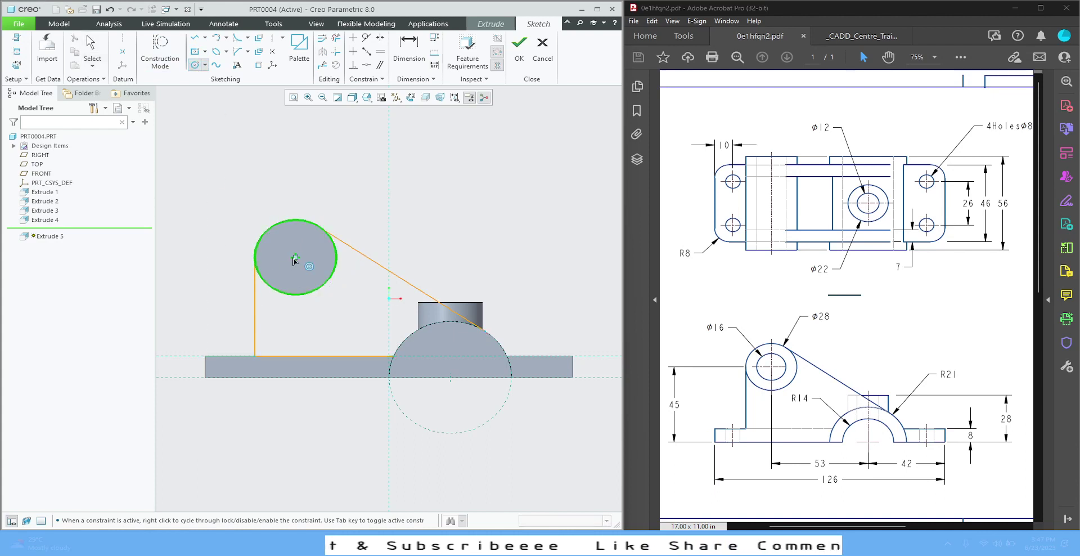
pyautogui.click(314, 225)
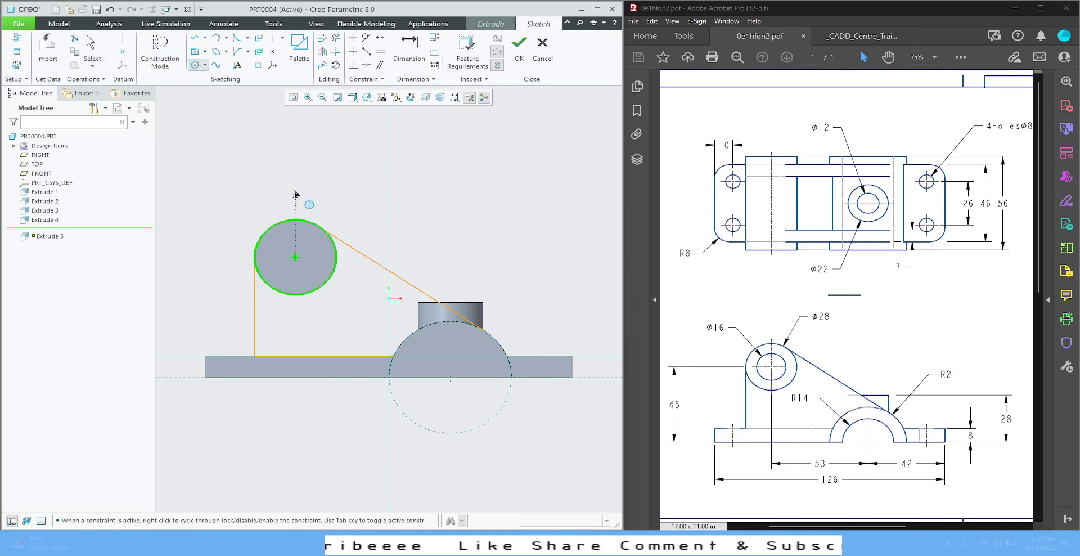
pyautogui.click(452, 380)
pyautogui.click(494, 422)
pyautogui.middleClick(537, 443)
pyautogui.click(536, 442)
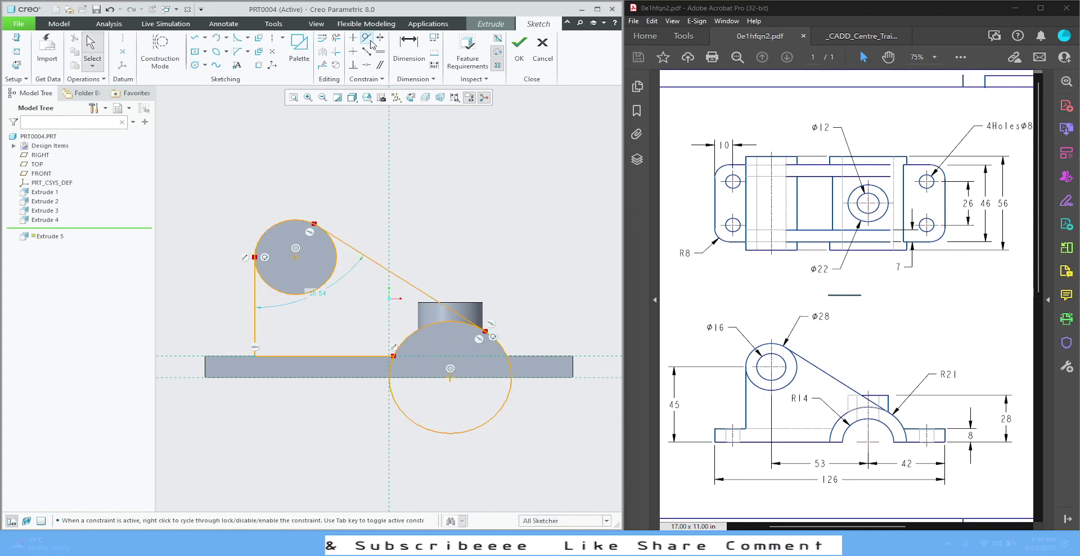
# - Trim away the extra hub circle arcs with Delete Segment
pyautogui.click(337, 38)
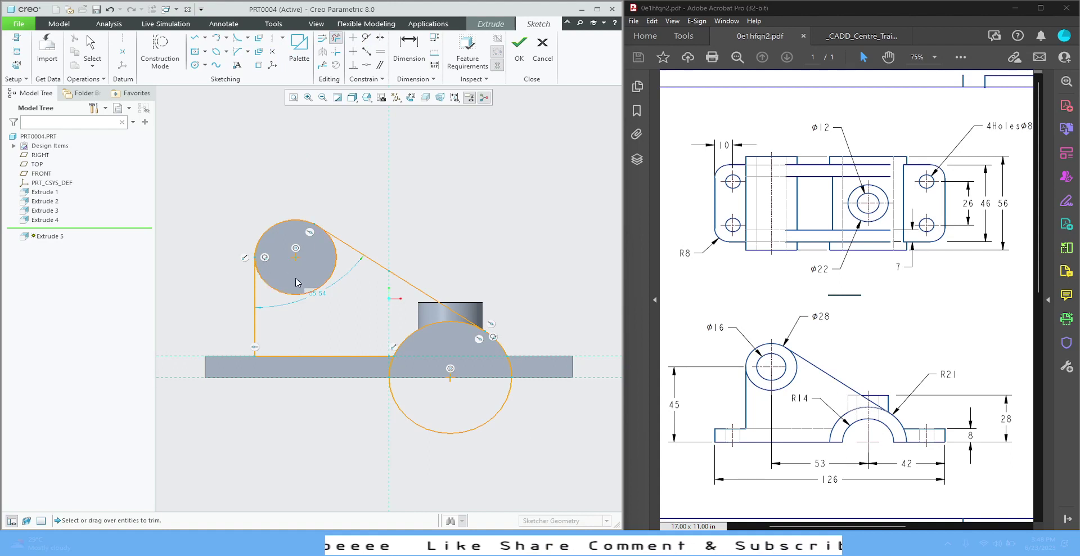
pyautogui.moveTo(249, 170); pyautogui.dragTo(269, 254)
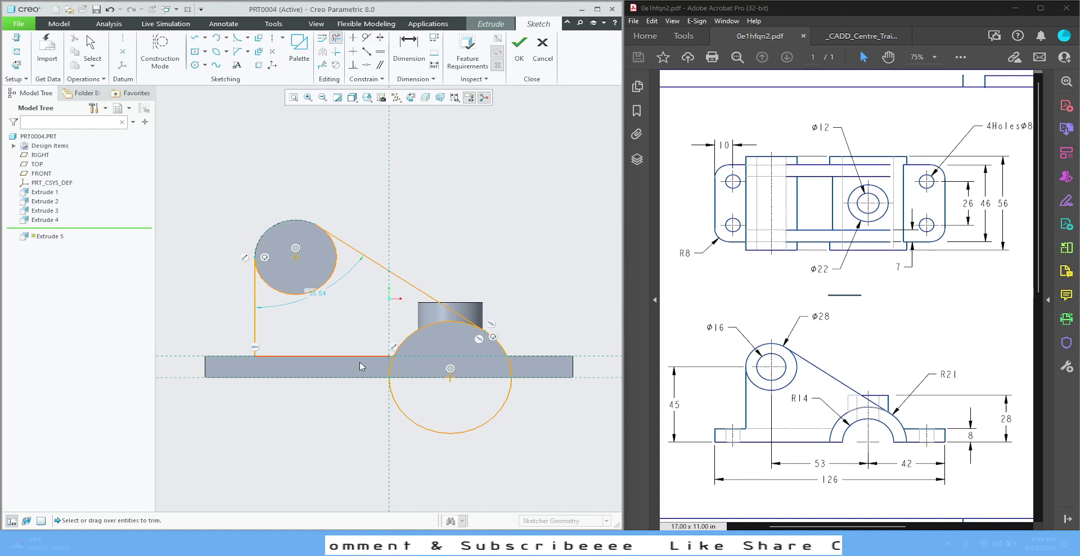
pyautogui.moveTo(362, 366)
pyautogui.mouseDown()
pyautogui.moveTo(435, 397)
pyautogui.moveTo(489, 447)
pyautogui.mouseUp()
pyautogui.moveTo(488, 395); pyautogui.dragTo(525, 330)
pyautogui.middleClick(487, 278)
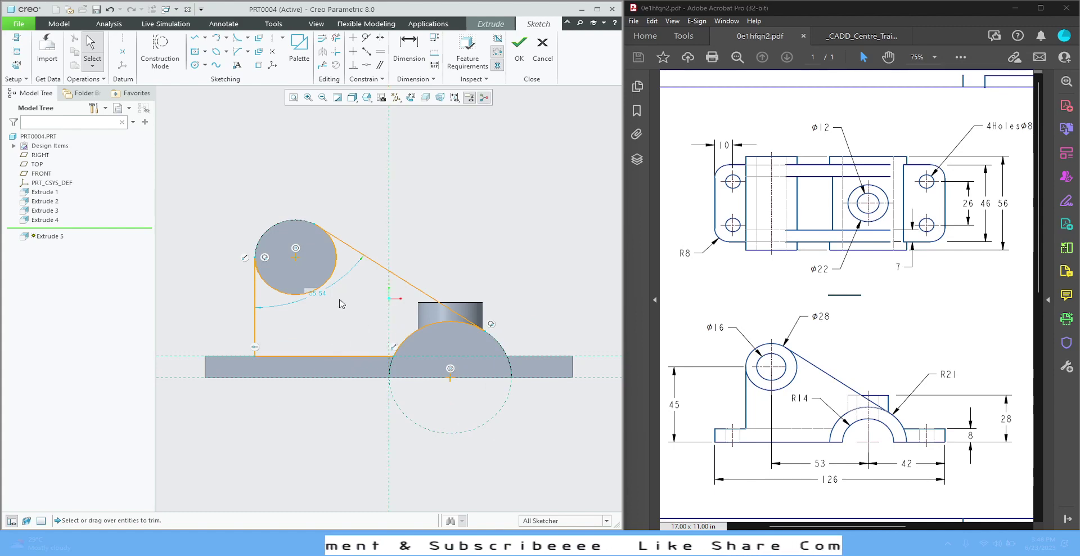
# - Constrain the slanted line tangent to the upper circle
pyautogui.click(338, 236)
pyautogui.keyDown('ctrl'); pyautogui.click(337, 248); pyautogui.keyUp('ctrl')
pyautogui.click(383, 213)
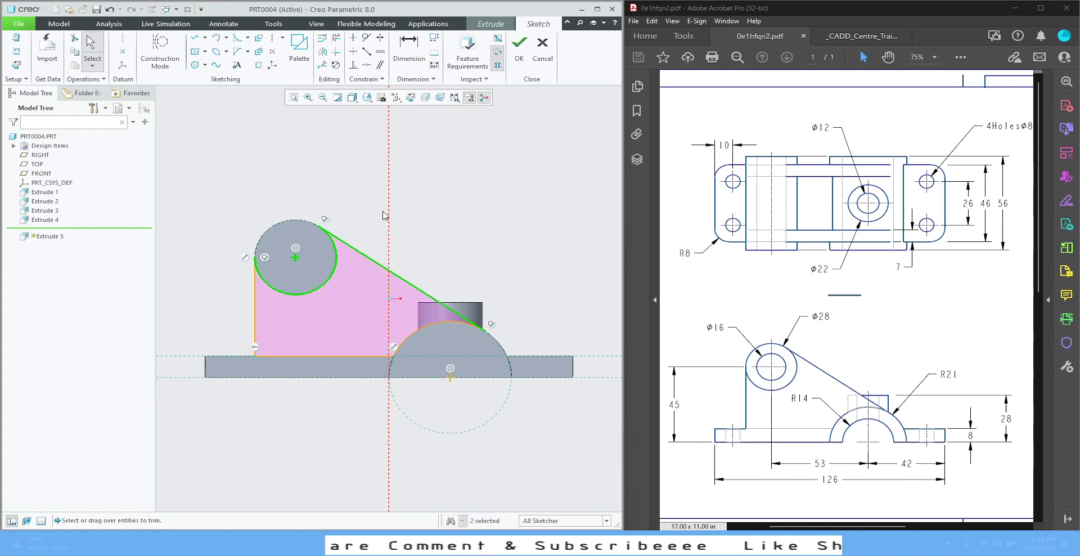
pyautogui.moveTo(441, 211)
pyautogui.mouseDown(button='middle')
pyautogui.moveTo(425, 206)
pyautogui.moveTo(426, 219)
pyautogui.mouseUp(button='middle')
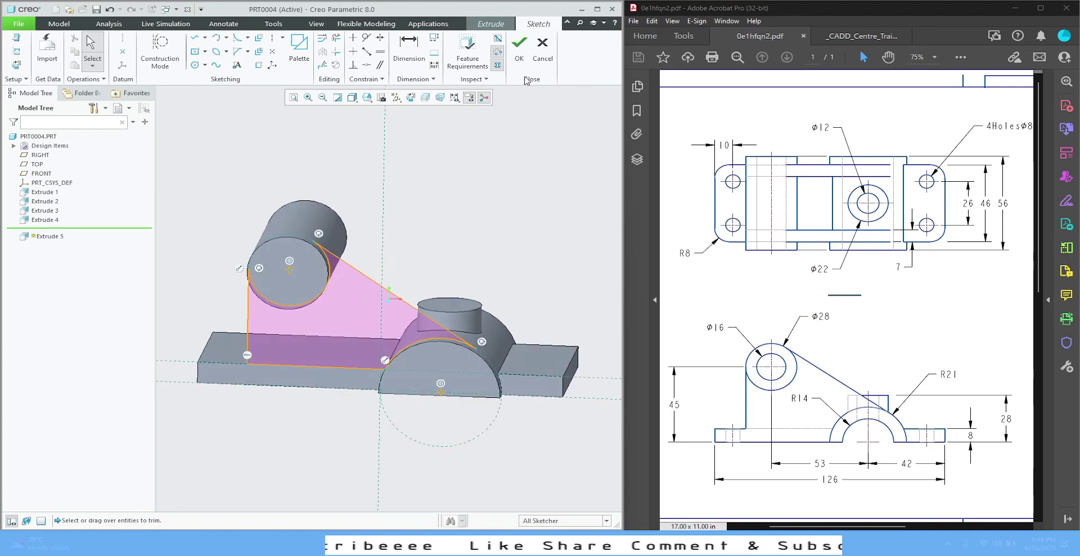
# - Extrude the rib sketch in the flipped direction to a depth of 7
pyautogui.click(521, 56)
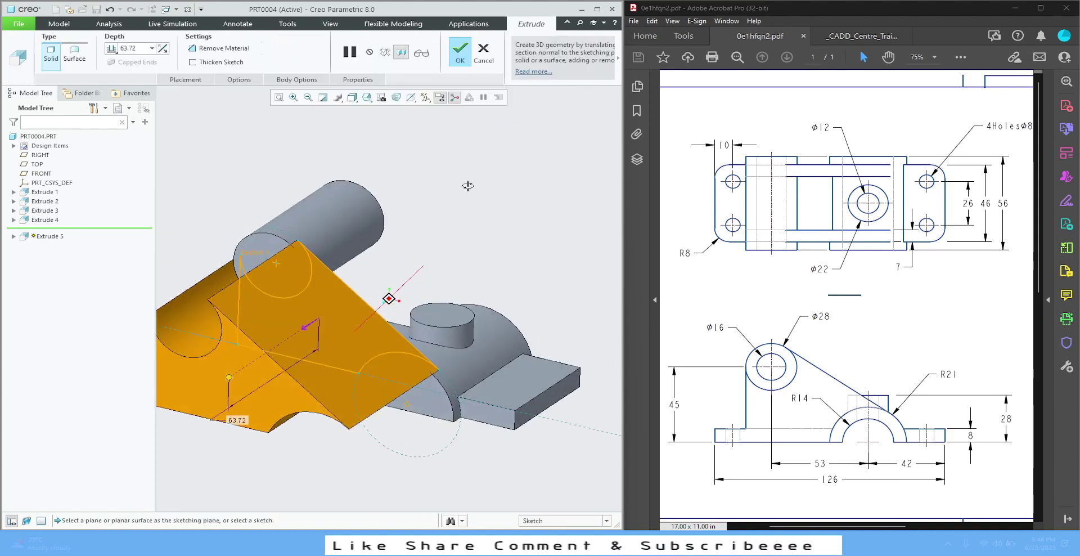
pyautogui.click(162, 49)
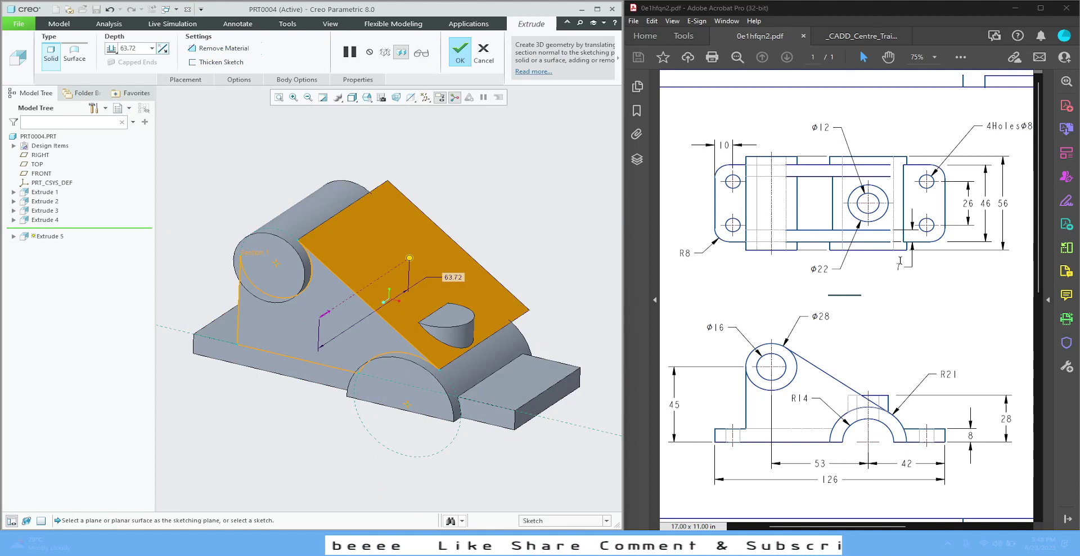
pyautogui.doubleClick(138, 49)
pyautogui.write('7')
pyautogui.press('Return')
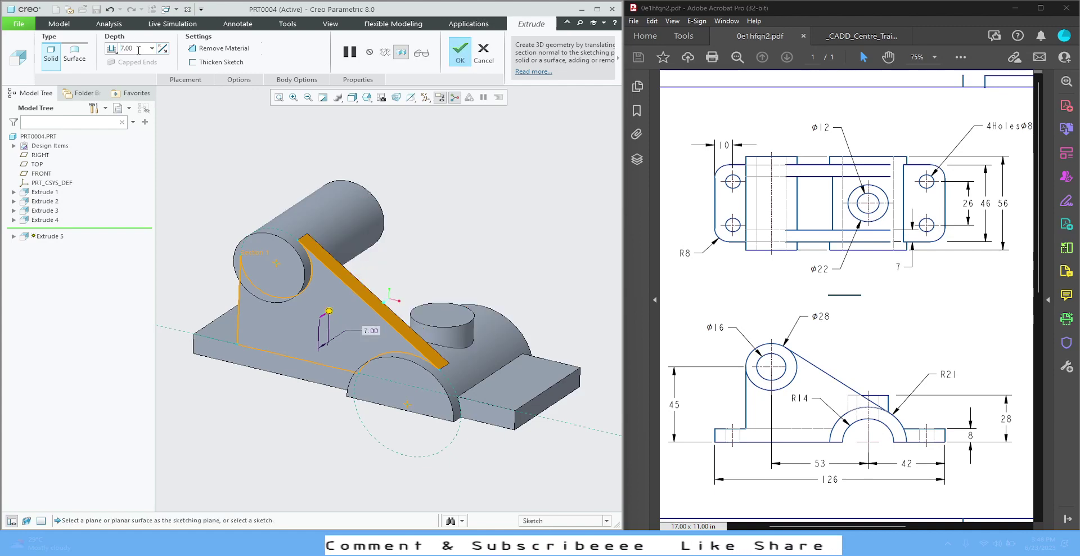
pyautogui.click(461, 52)
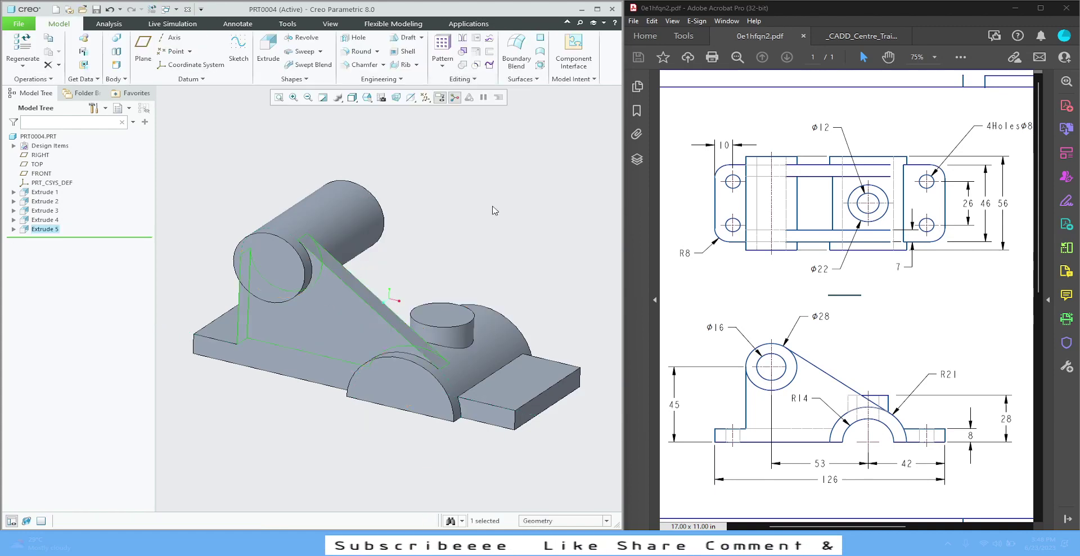
pyautogui.moveTo(270, 155); pyautogui.dragTo(237, 157, button='middle')
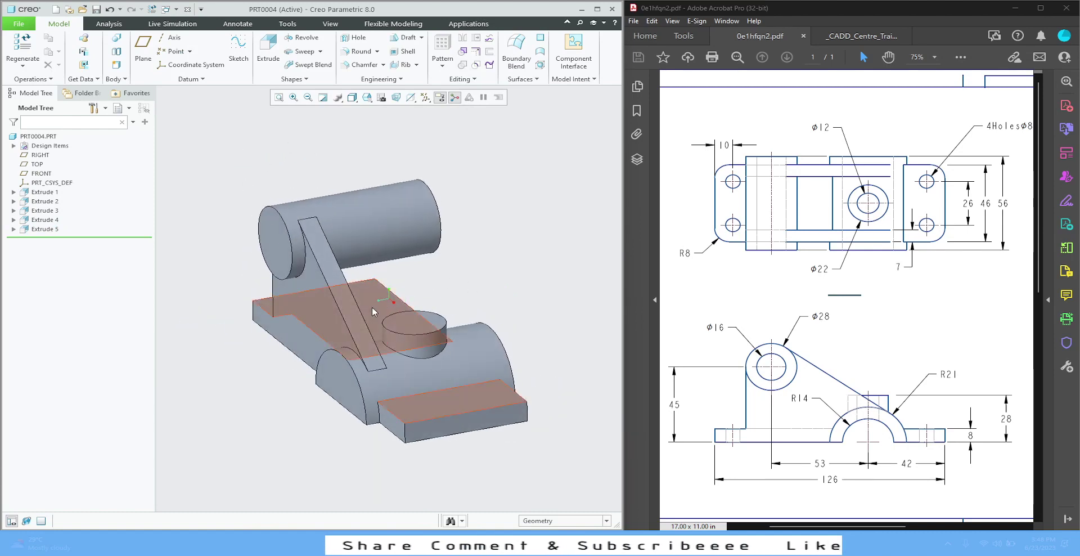
# - Mirror Extrude 5 about the FRONT datum plane to create Mirror 1
pyautogui.click(38, 229)
pyautogui.click(462, 40)
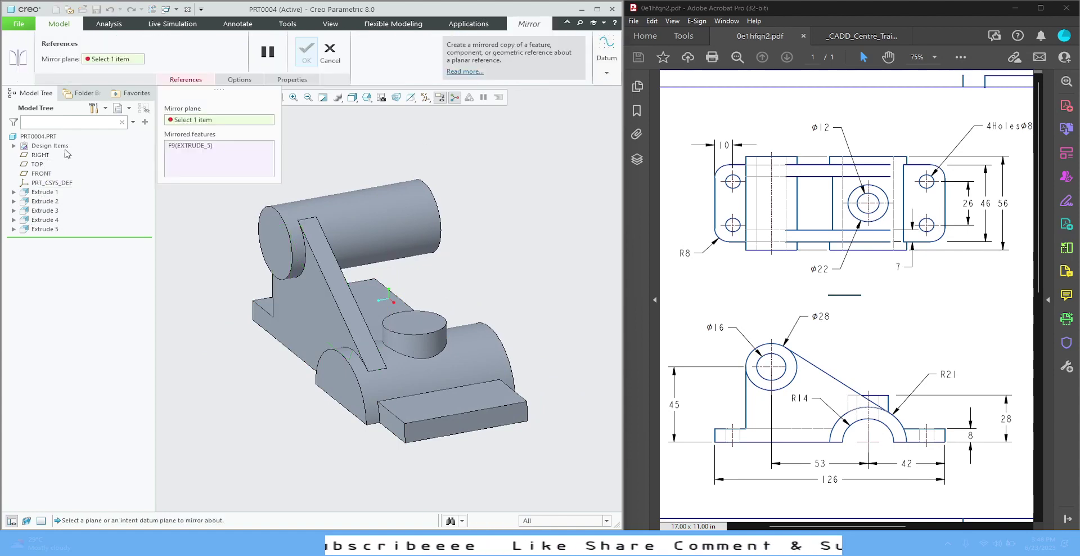
pyautogui.click(38, 174)
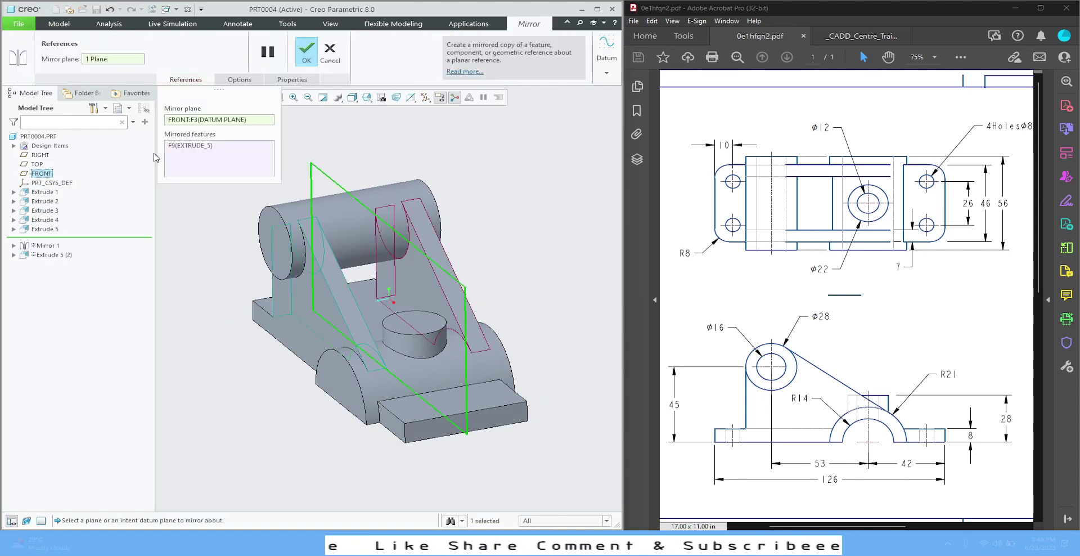
pyautogui.click(310, 61)
pyautogui.moveTo(518, 241)
pyautogui.mouseDown(button='middle')
pyautogui.moveTo(489, 220)
pyautogui.moveTo(536, 196)
pyautogui.moveTo(498, 208)
pyautogui.moveTo(516, 201)
pyautogui.moveTo(538, 230)
pyautogui.moveTo(490, 196)
pyautogui.moveTo(519, 234)
pyautogui.mouseUp(button='middle')
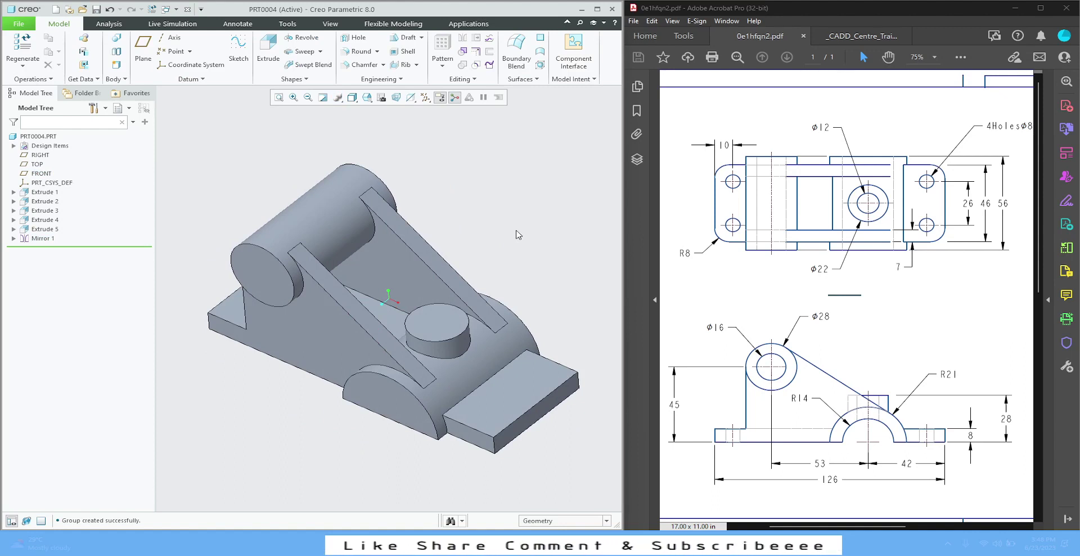
pyautogui.click(514, 374)
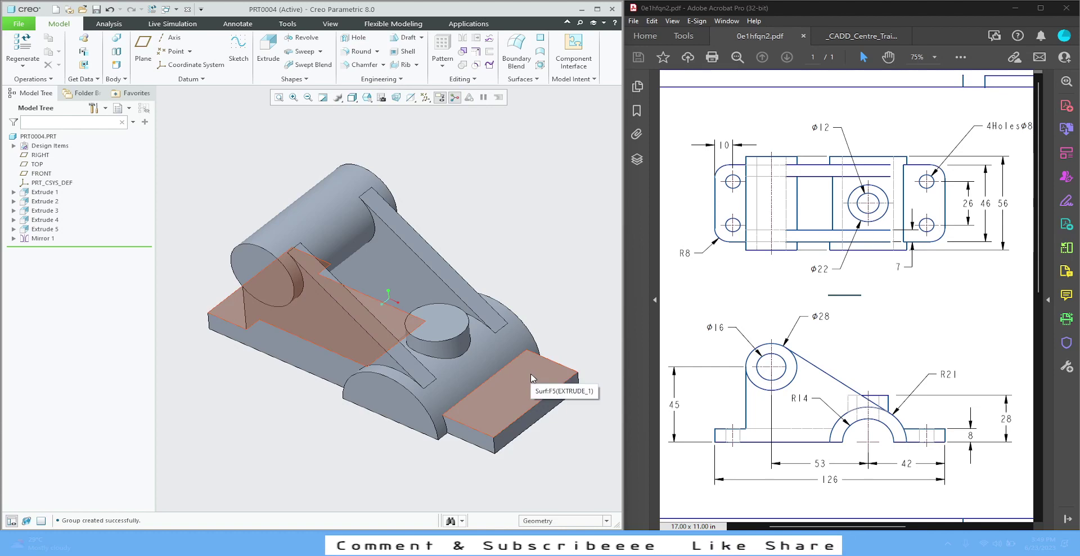
# - Start the Extrude 6 sketch on the plate's top face with a horizontal centreline
pyautogui.click(517, 401)
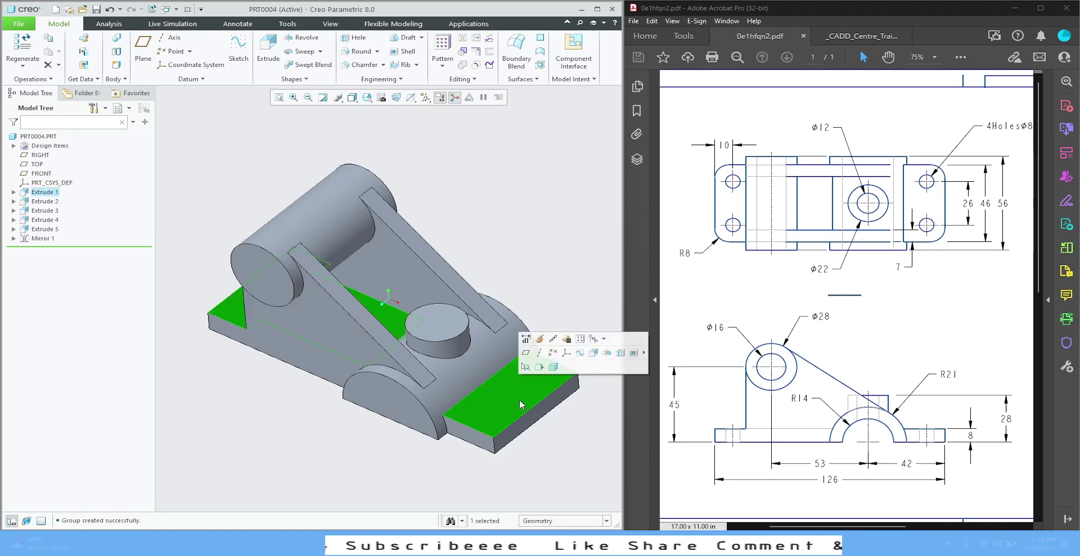
pyautogui.click(566, 353)
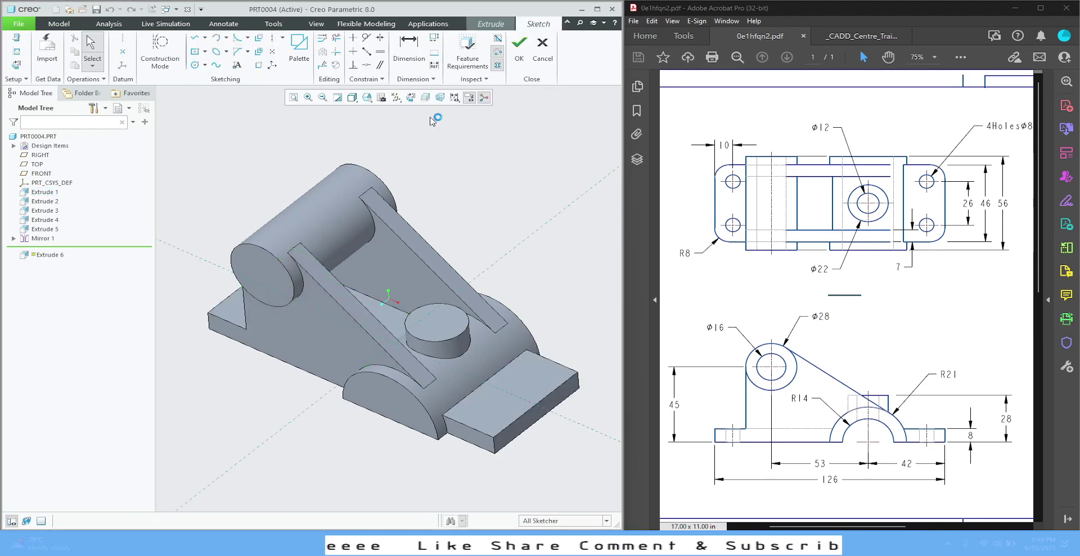
pyautogui.click(411, 99)
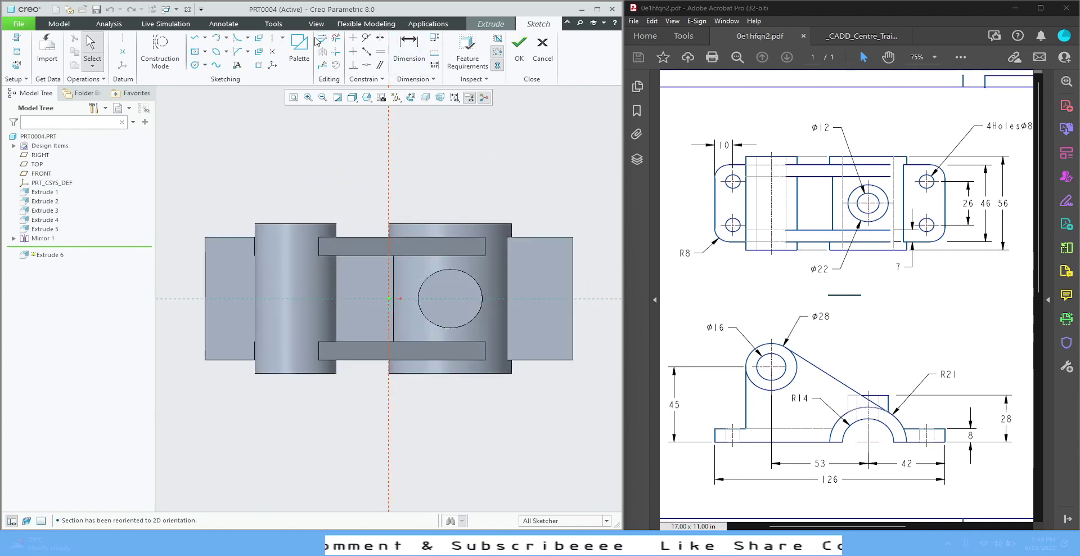
pyautogui.click(270, 45)
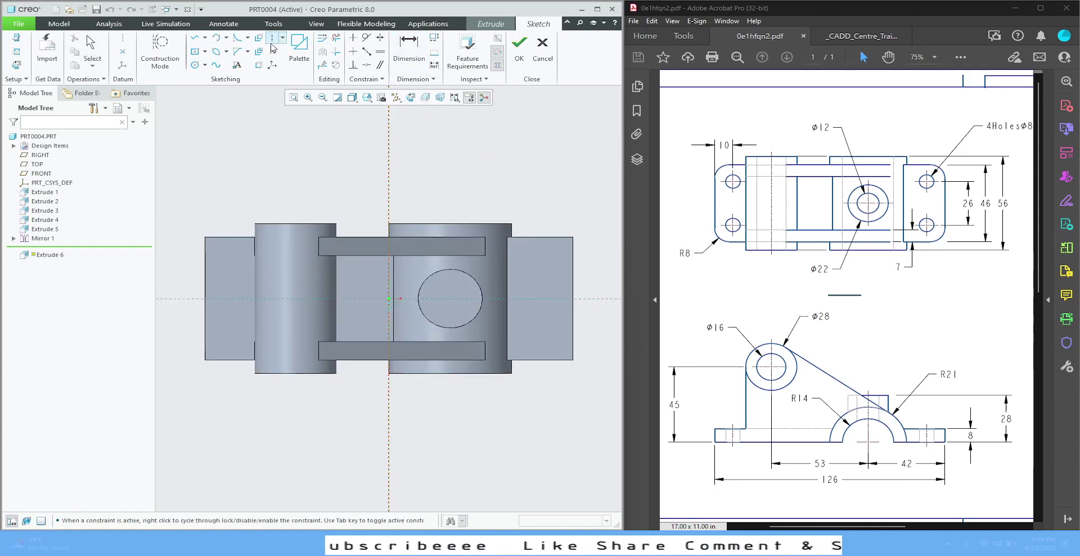
pyautogui.click(353, 298)
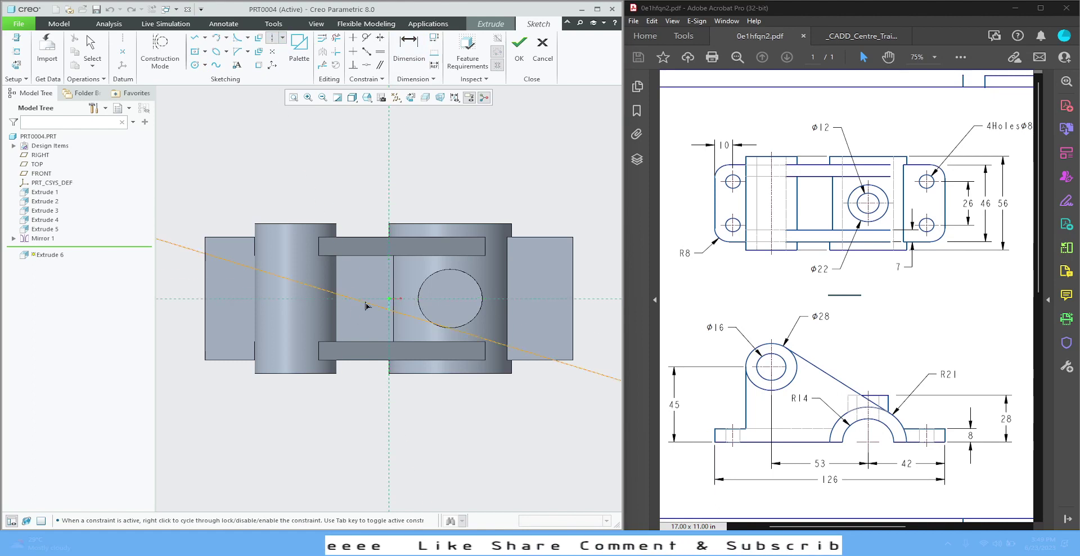
pyautogui.click(522, 300)
pyautogui.middleClick(521, 300)
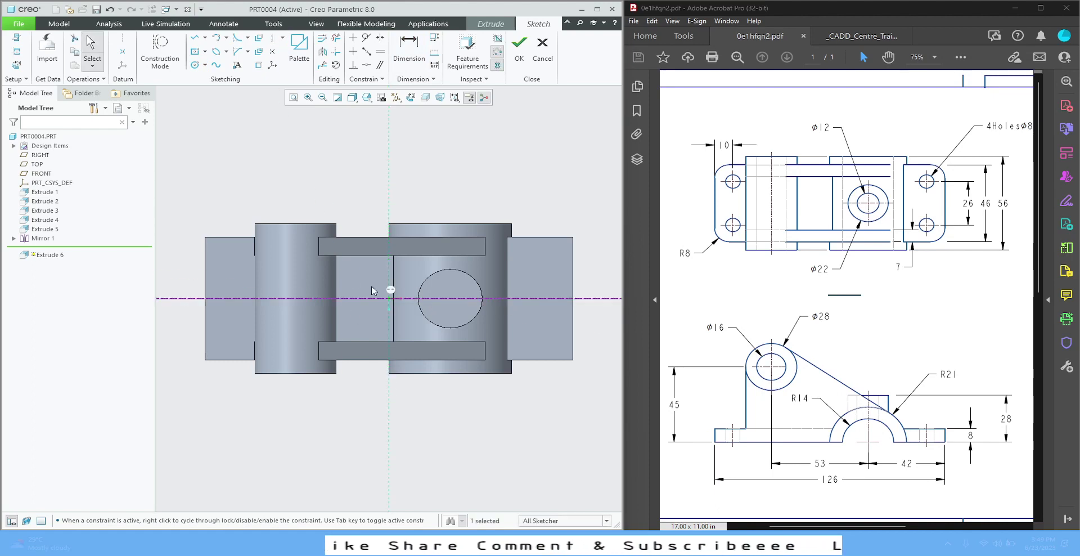
# - Draw a Ø8 circle near the plate's right end
pyautogui.click(195, 64)
pyautogui.click(544, 261)
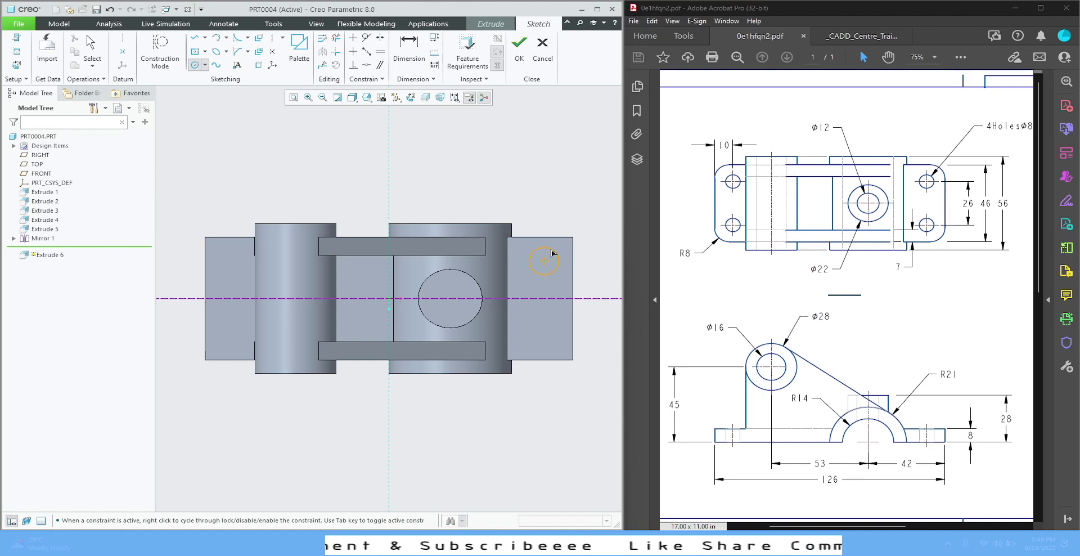
pyautogui.click(551, 253)
pyautogui.middleClick(551, 253)
pyautogui.doubleClick(509, 247)
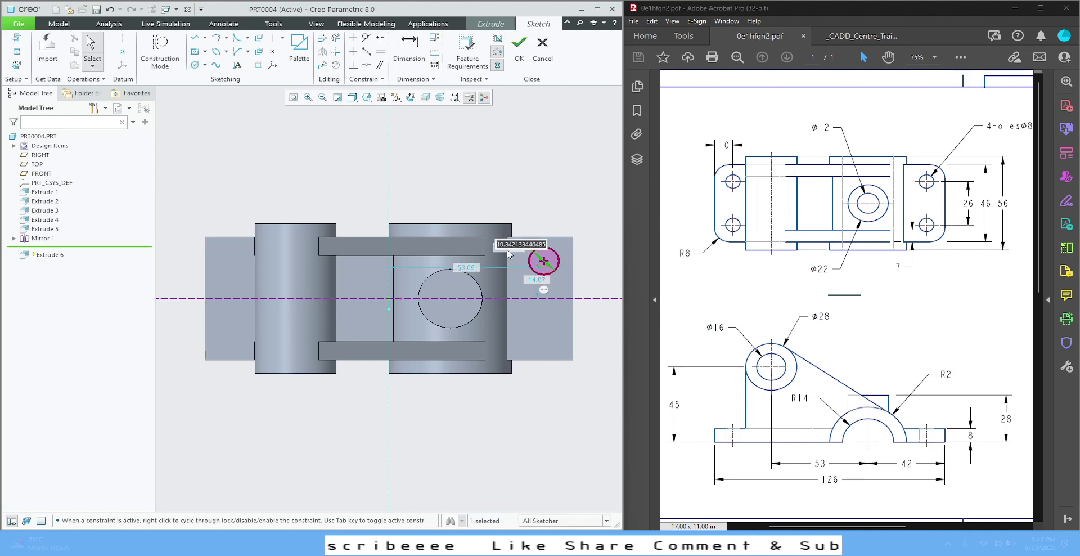
pyautogui.write('8')
pyautogui.press('Return')
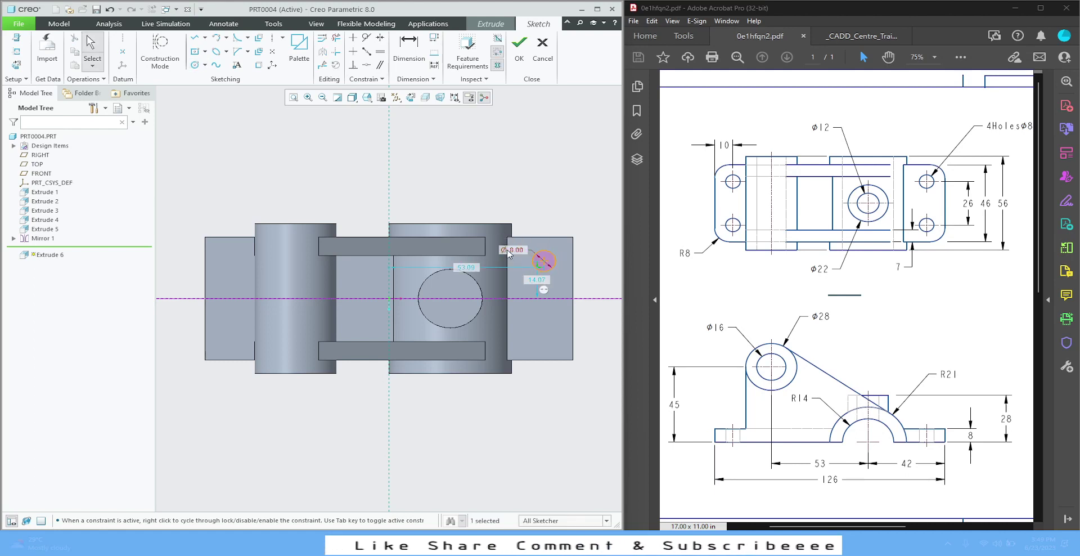
# - Dimension the circle centre 10 from the plate's right edge
pyautogui.click(409, 48)
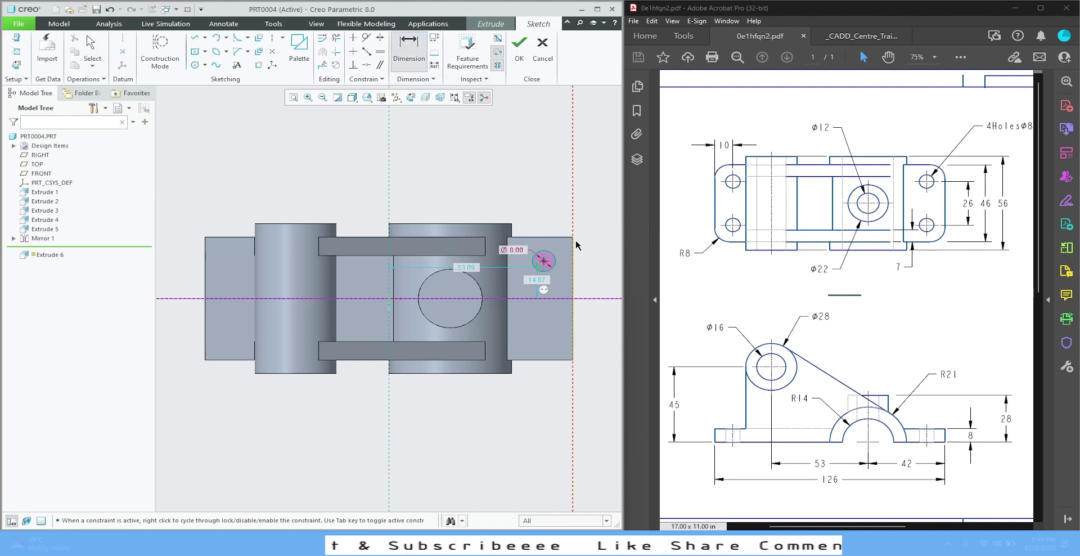
pyautogui.middleClick(596, 209)
pyautogui.write('10')
pyautogui.press('Return')
pyautogui.middleClick(597, 212)
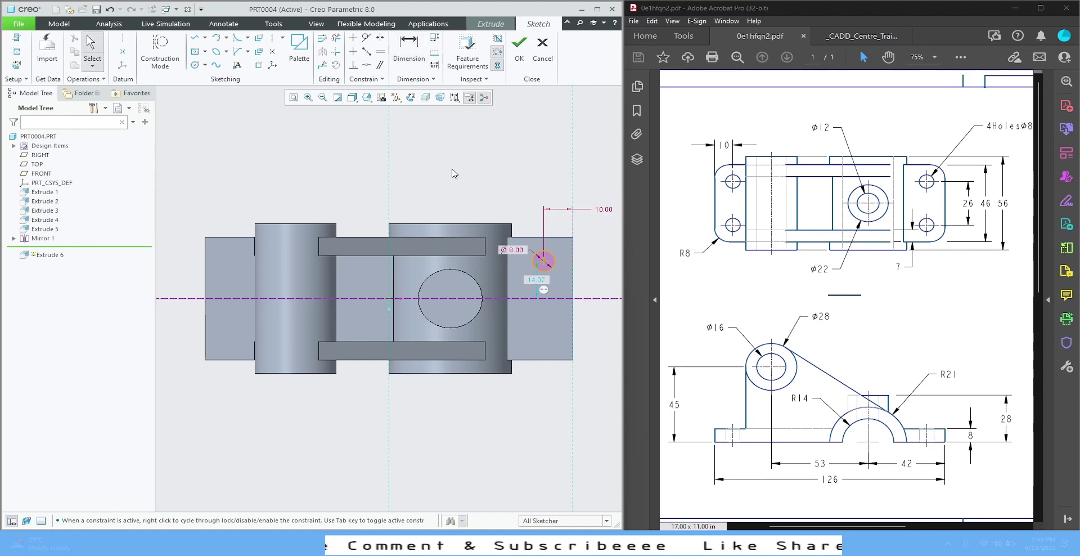
# - Mirror the Ø8 circle about the centreline and space the centres 26 apart
pyautogui.click(555, 257)
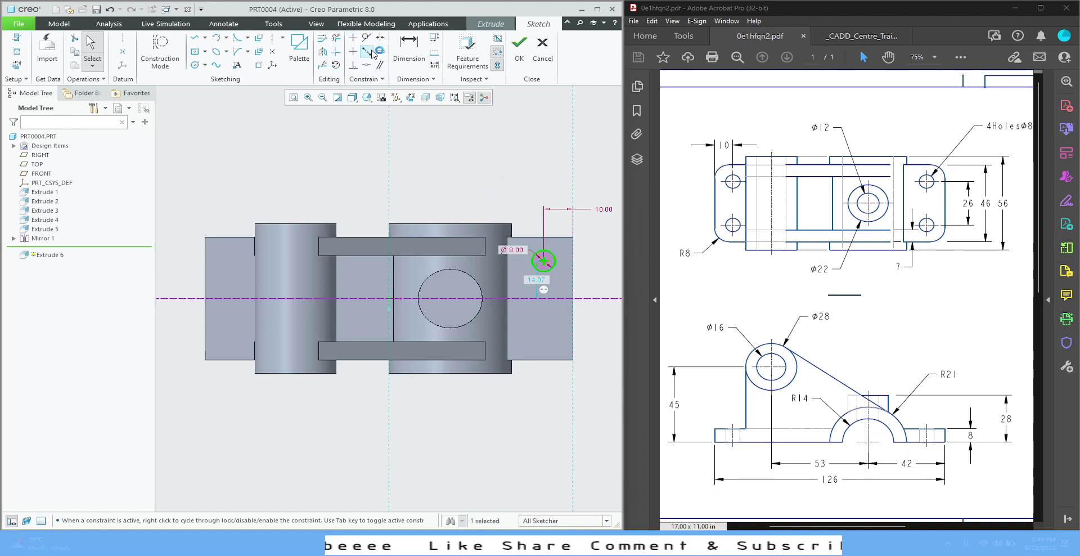
pyautogui.click(322, 54)
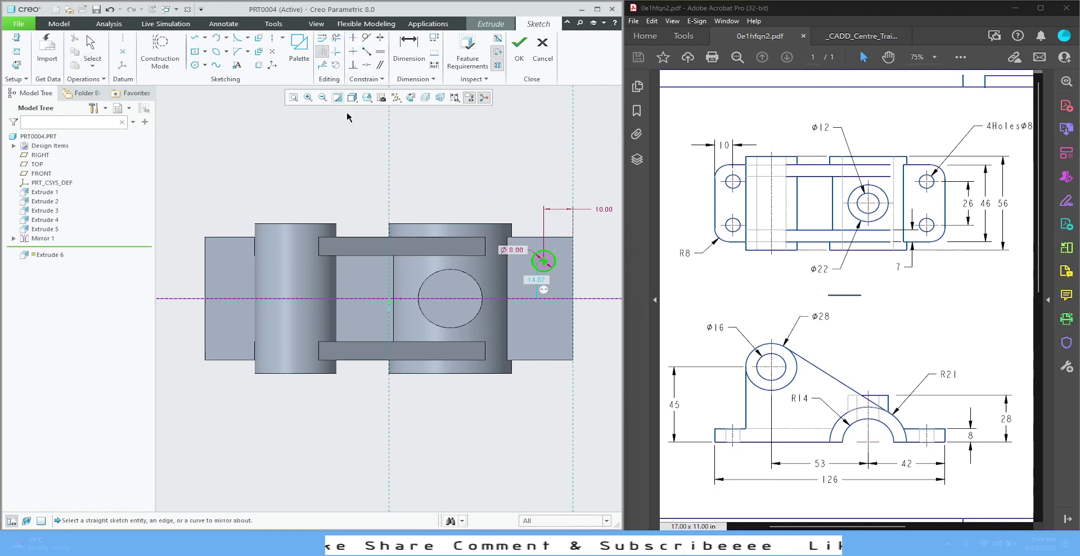
pyautogui.click(520, 299)
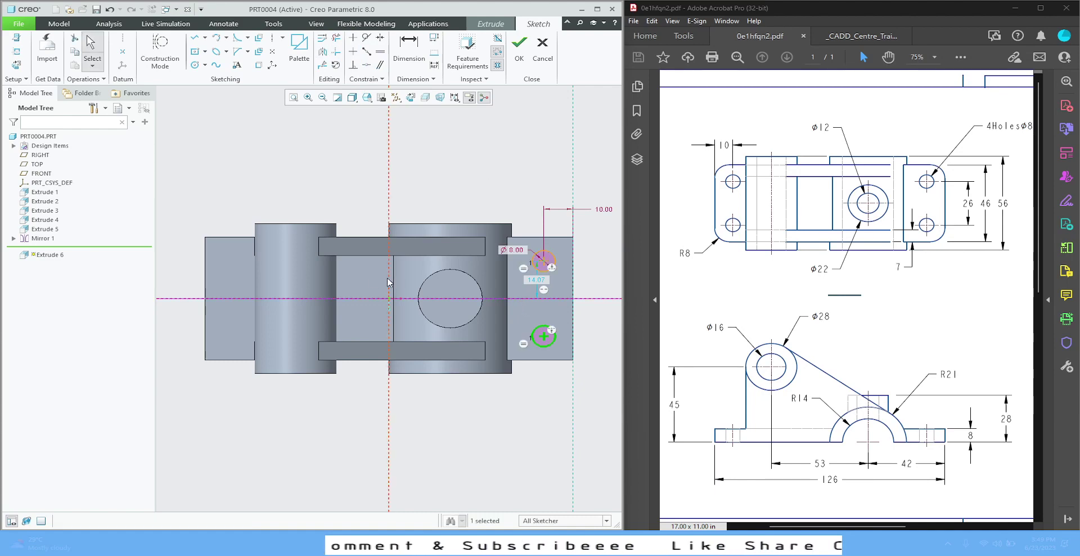
pyautogui.click(409, 48)
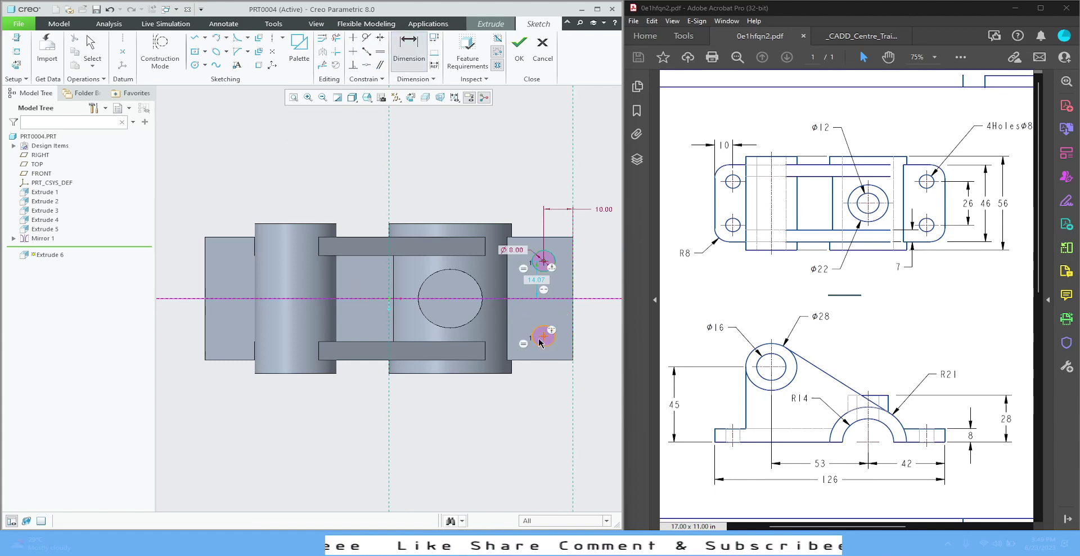
pyautogui.middleClick(591, 311)
pyautogui.write('26')
pyautogui.press('Return')
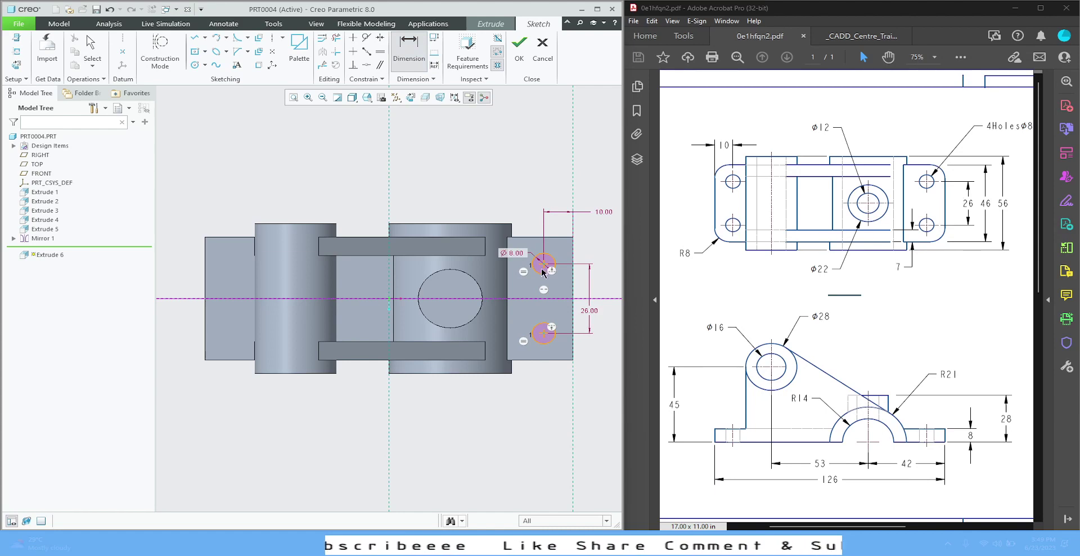
# - Finish Extrude 6 as a Remove Material cut flipped into the plate, creating two holes
pyautogui.click(518, 54)
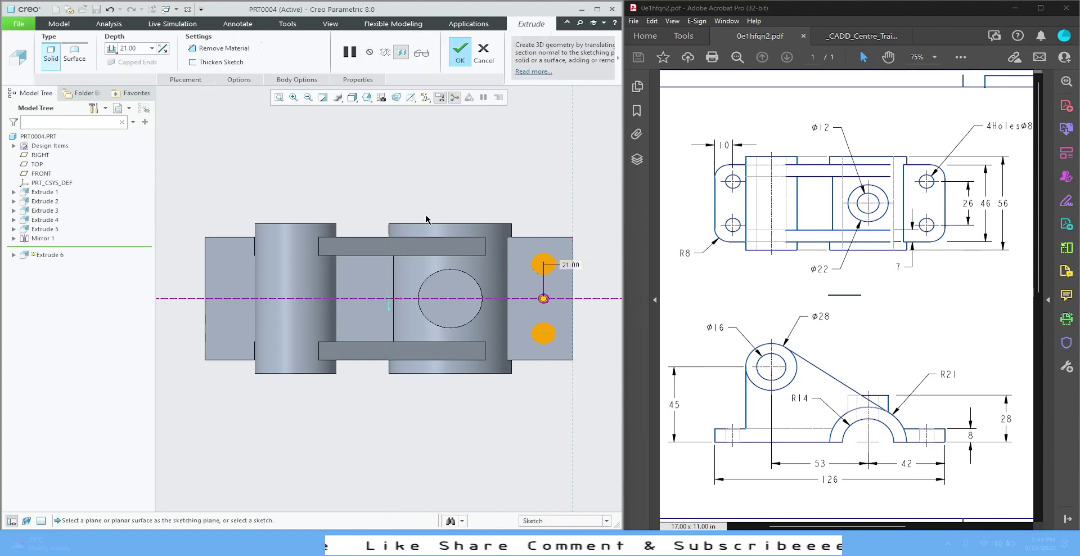
pyautogui.moveTo(409, 221)
pyautogui.mouseDown(button='middle')
pyautogui.moveTo(313, 162)
pyautogui.moveTo(231, 138)
pyautogui.moveTo(296, 149)
pyautogui.mouseUp(button='middle')
pyautogui.click(222, 48)
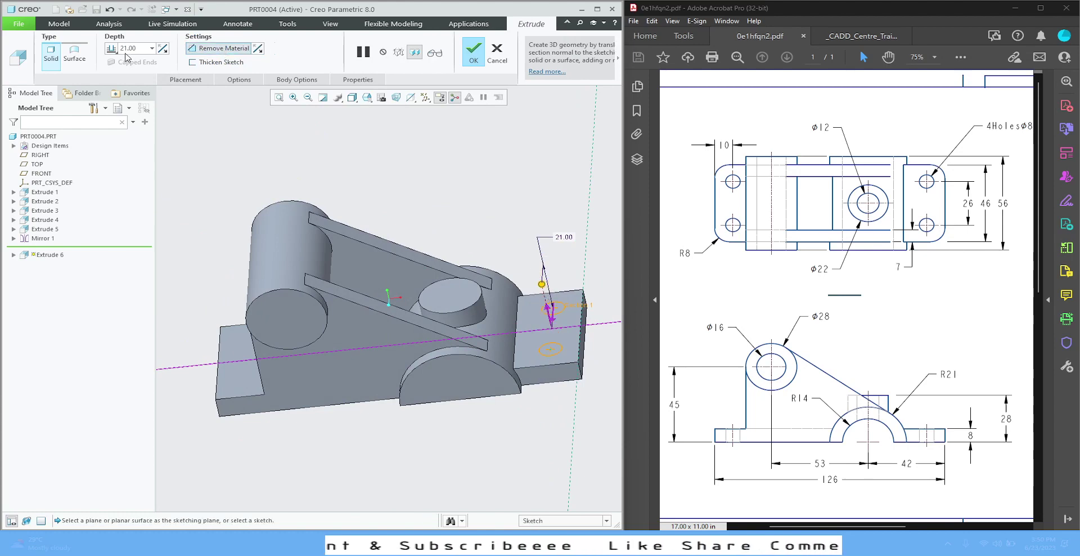
pyautogui.click(166, 49)
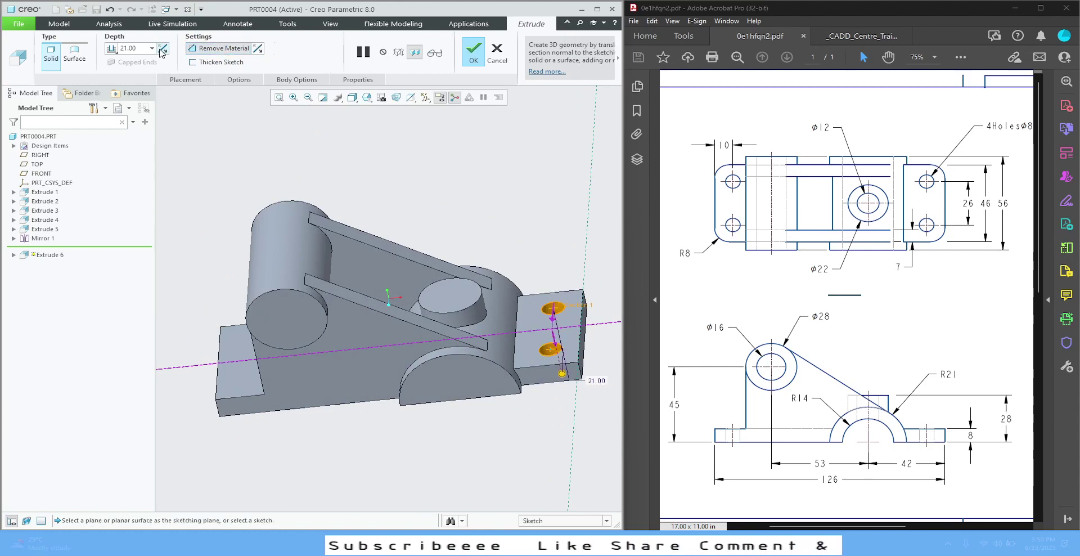
pyautogui.click(474, 52)
pyautogui.click(466, 149)
pyautogui.moveTo(466, 150); pyautogui.dragTo(423, 251, button='middle')
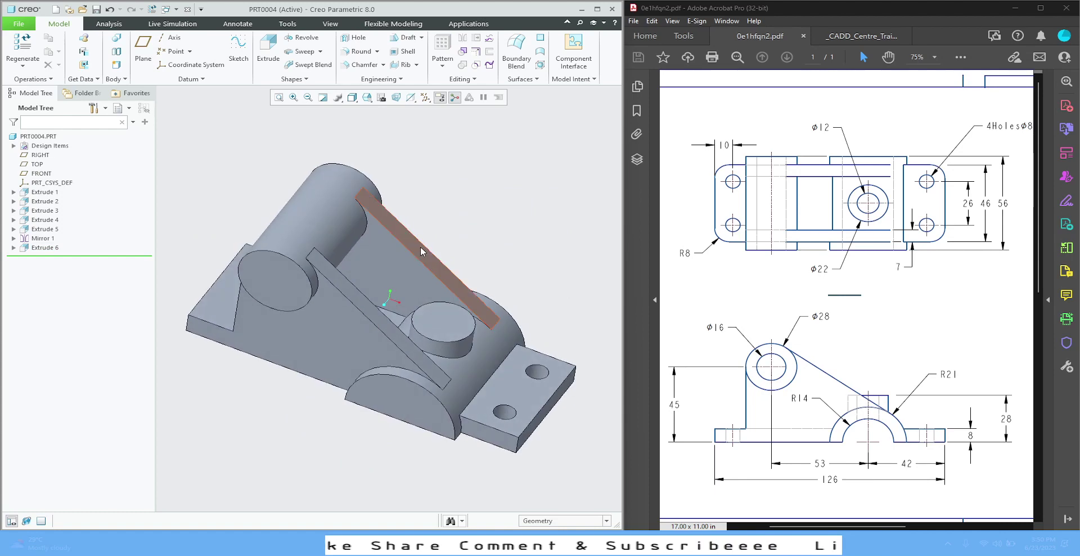
pyautogui.click(43, 249)
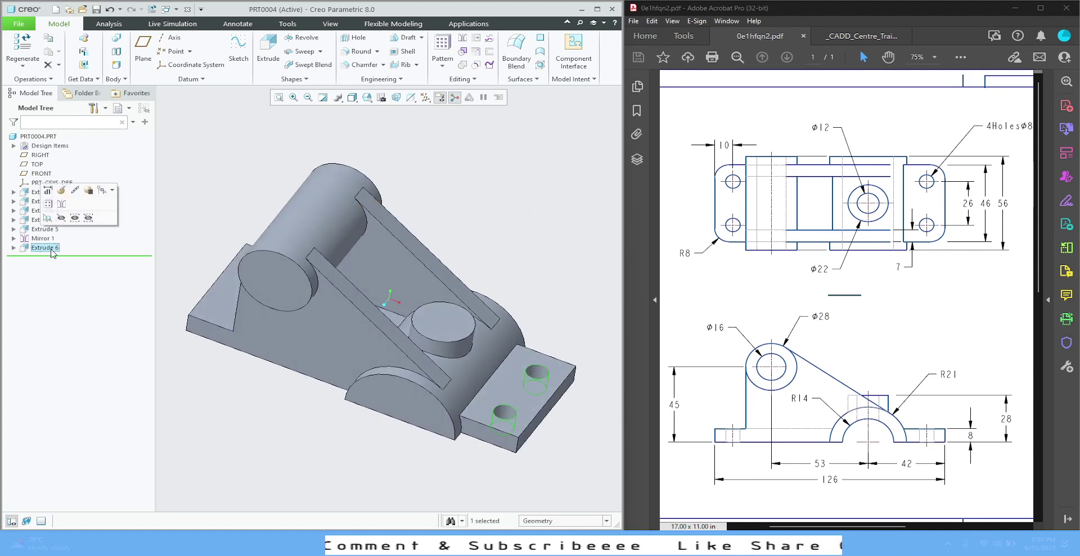
# - Mirror the Extrude 6 holes about the RIGHT datum plane as Mirror 2
pyautogui.click(463, 42)
pyautogui.click(35, 157)
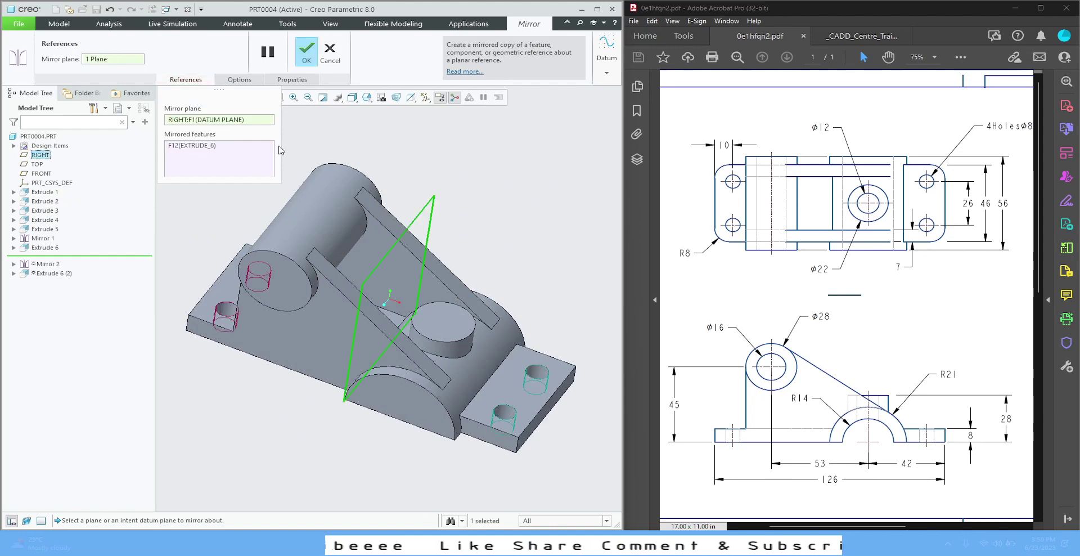
pyautogui.click(307, 52)
pyautogui.moveTo(466, 179)
pyautogui.mouseDown(button='middle')
pyautogui.moveTo(467, 196)
pyautogui.moveTo(419, 159)
pyautogui.moveTo(441, 183)
pyautogui.mouseUp(button='middle')
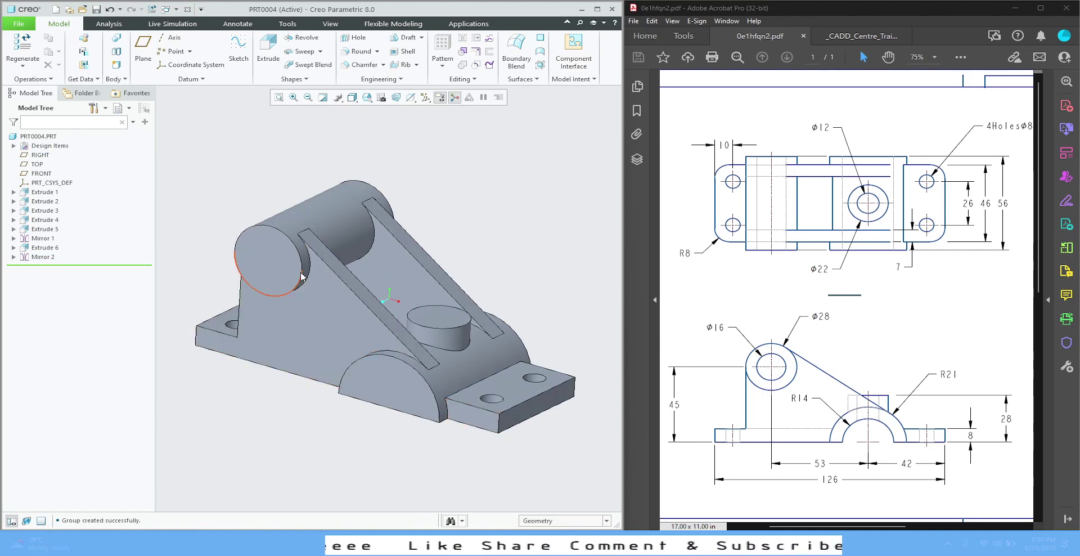
# - Start Extrude 7 on the cylinder's end face with a Ø16 circle on its axis
pyautogui.click(275, 252)
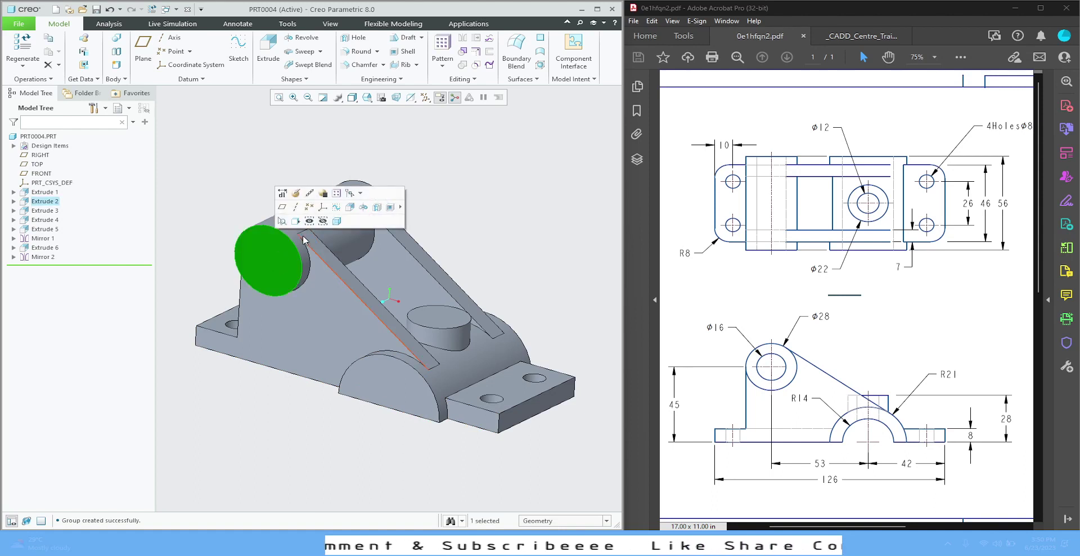
pyautogui.click(351, 207)
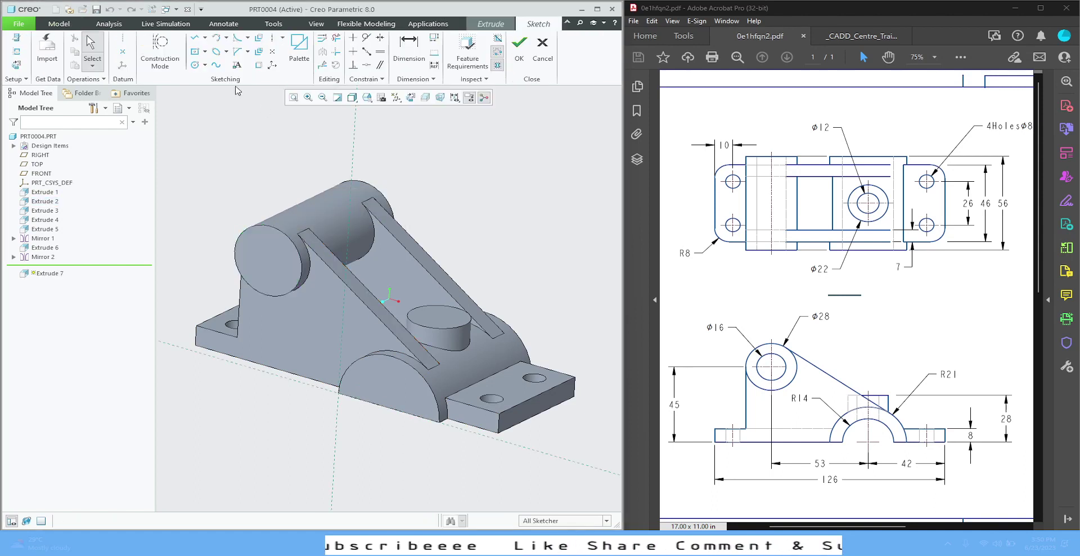
pyautogui.click(194, 64)
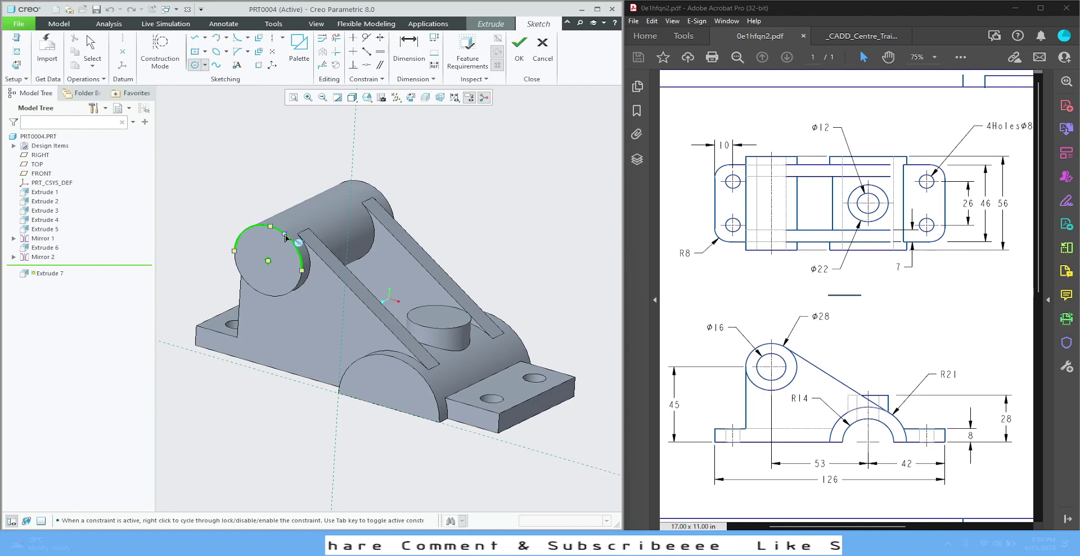
pyautogui.click(269, 261)
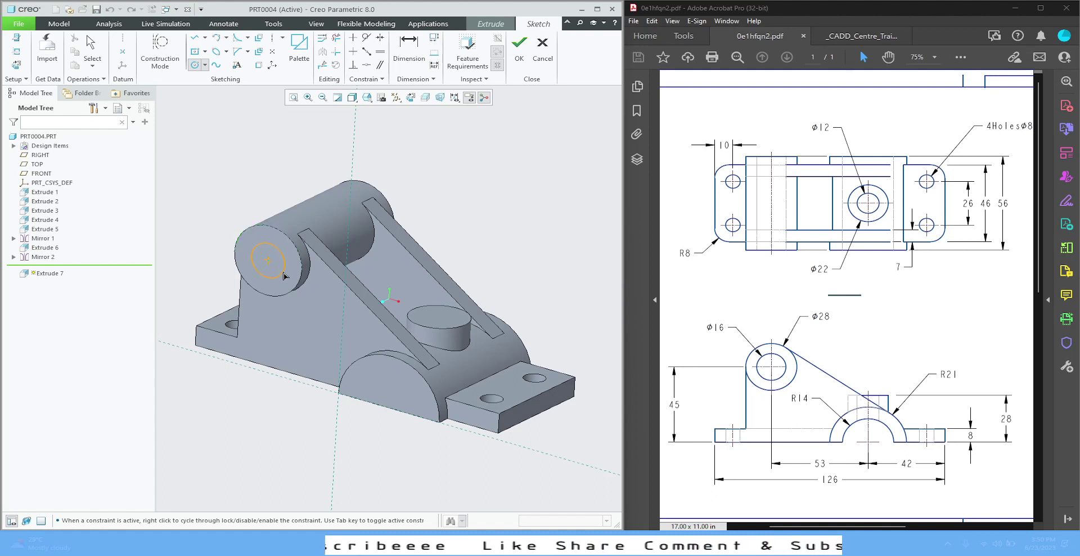
pyautogui.click(284, 276)
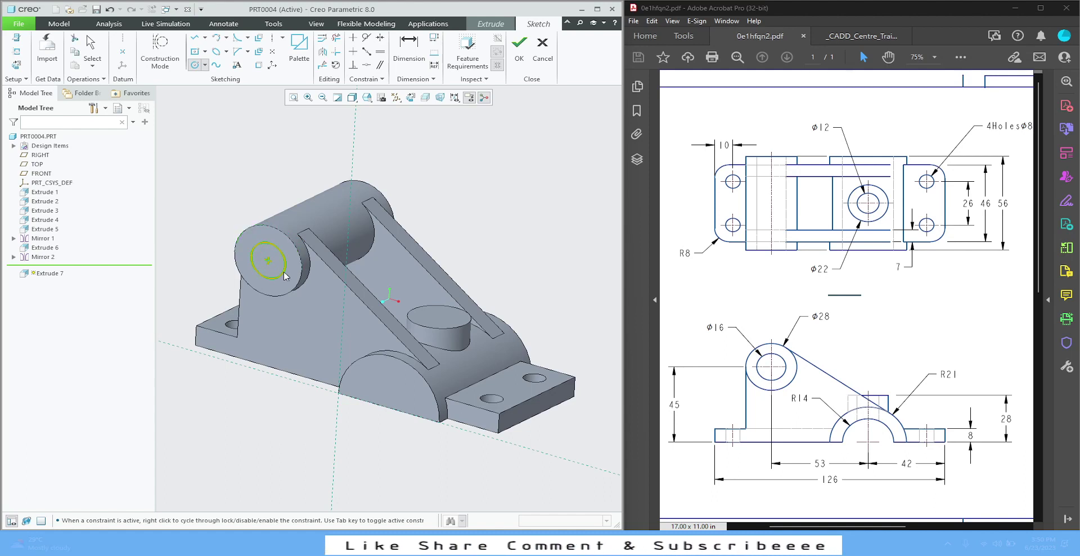
pyautogui.middleClick(285, 276)
pyautogui.doubleClick(233, 239)
pyautogui.write('16')
pyautogui.press('Return')
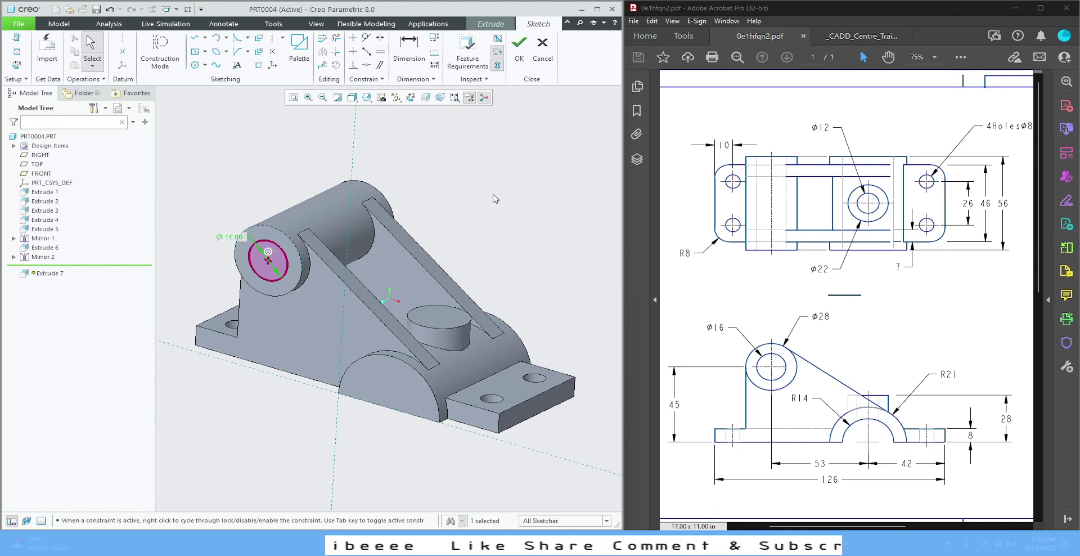
# - Add a circle of radius 14 on the lower half-round hub
pyautogui.click(194, 64)
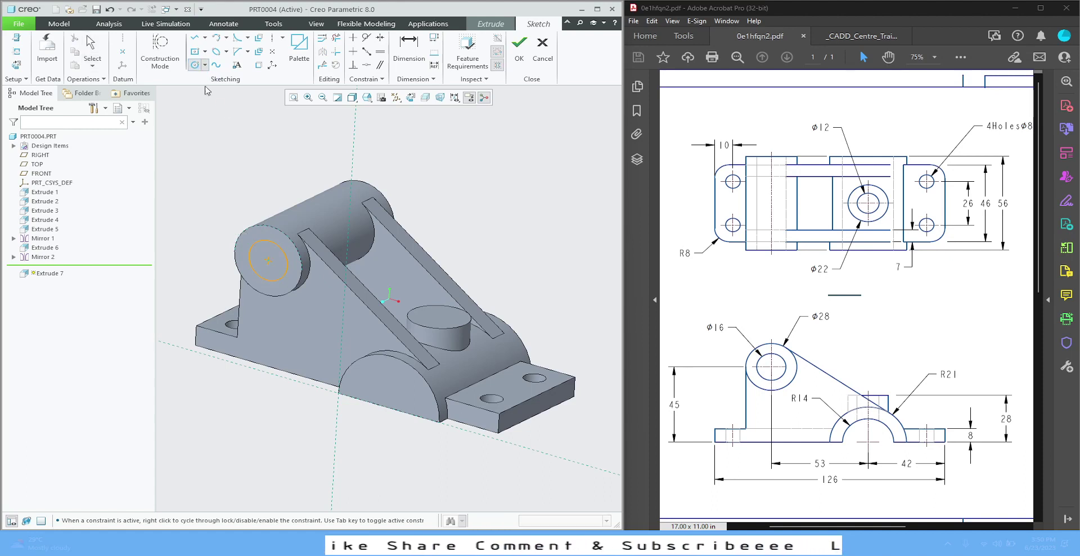
pyautogui.click(389, 408)
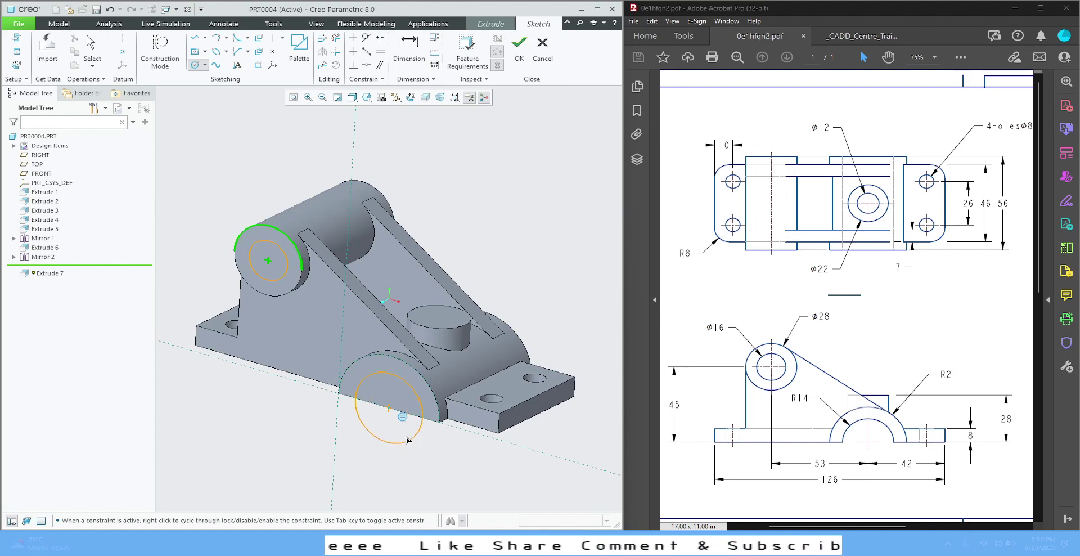
pyautogui.click(403, 438)
pyautogui.middleClick(404, 450)
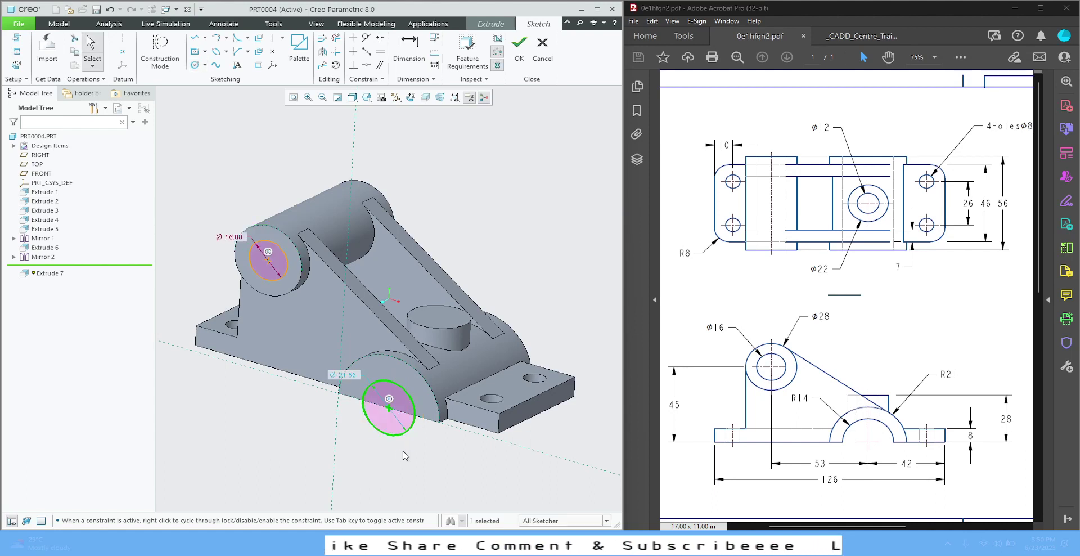
pyautogui.click(350, 377)
pyautogui.doubleClick(350, 377)
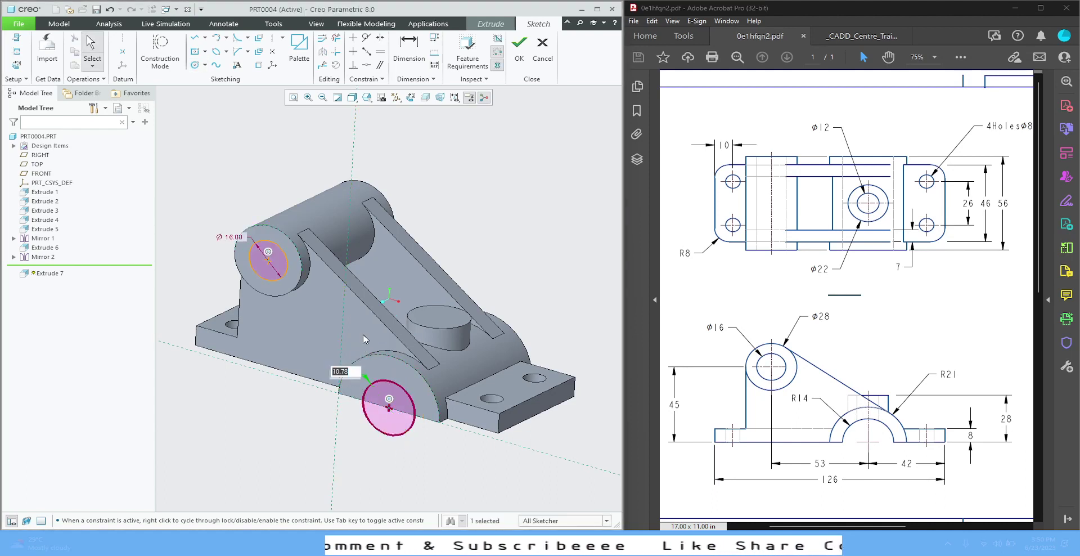
pyautogui.write('14')
pyautogui.press('Return')
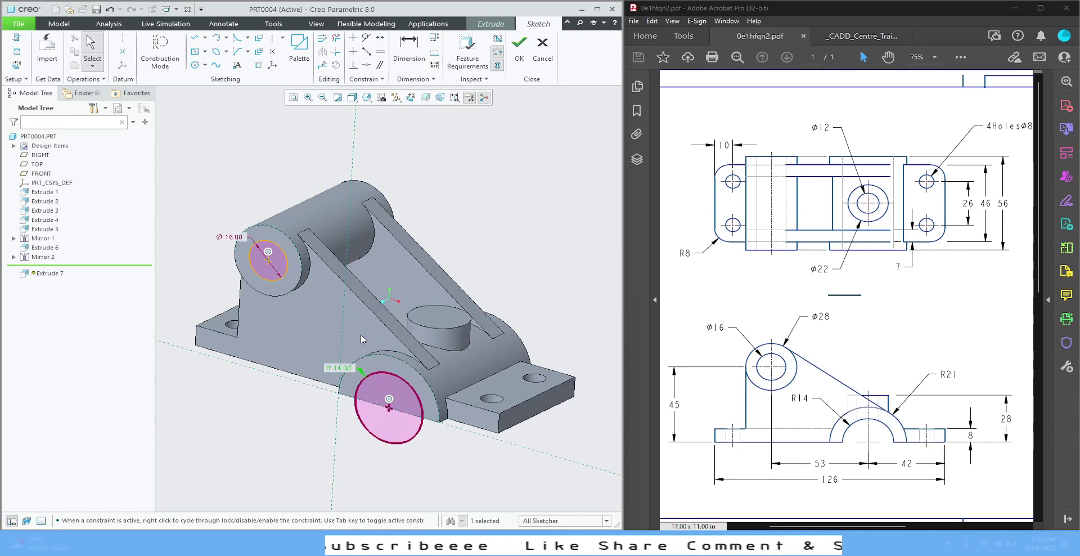
# - Extrude the Ø16 and R14 circles as a flipped Through All material-removing cut
pyautogui.click(518, 53)
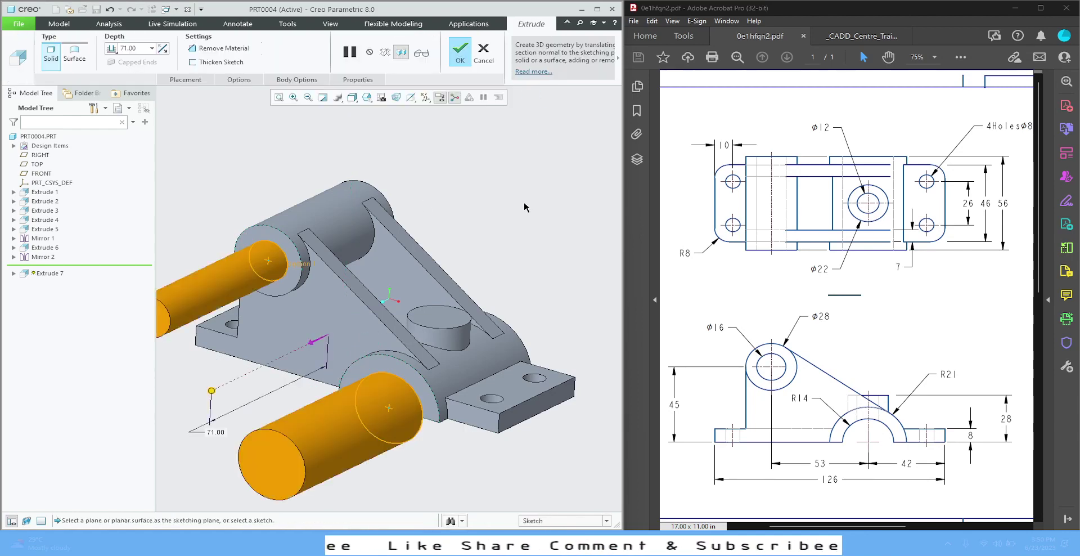
pyautogui.click(163, 48)
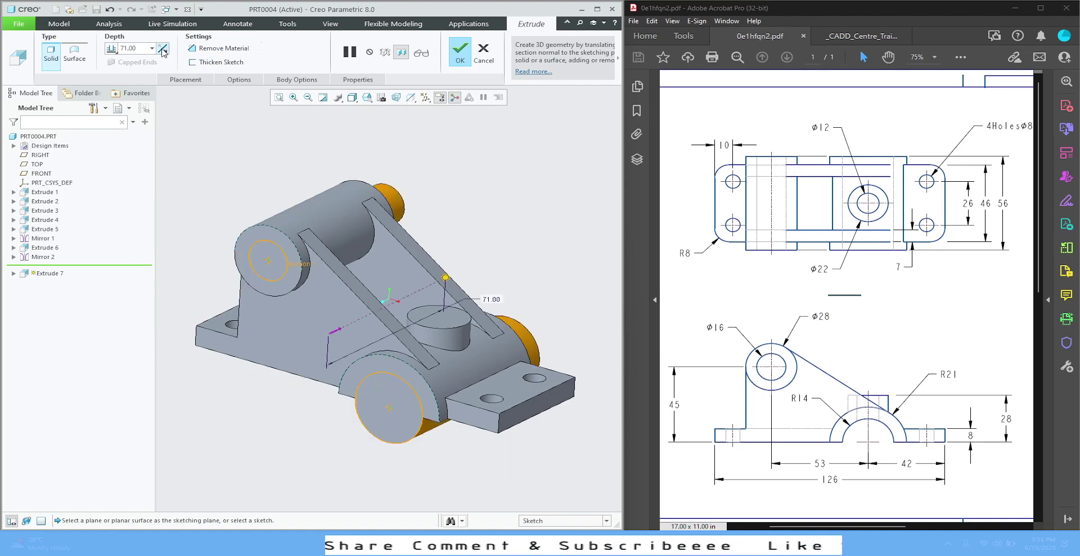
pyautogui.click(212, 50)
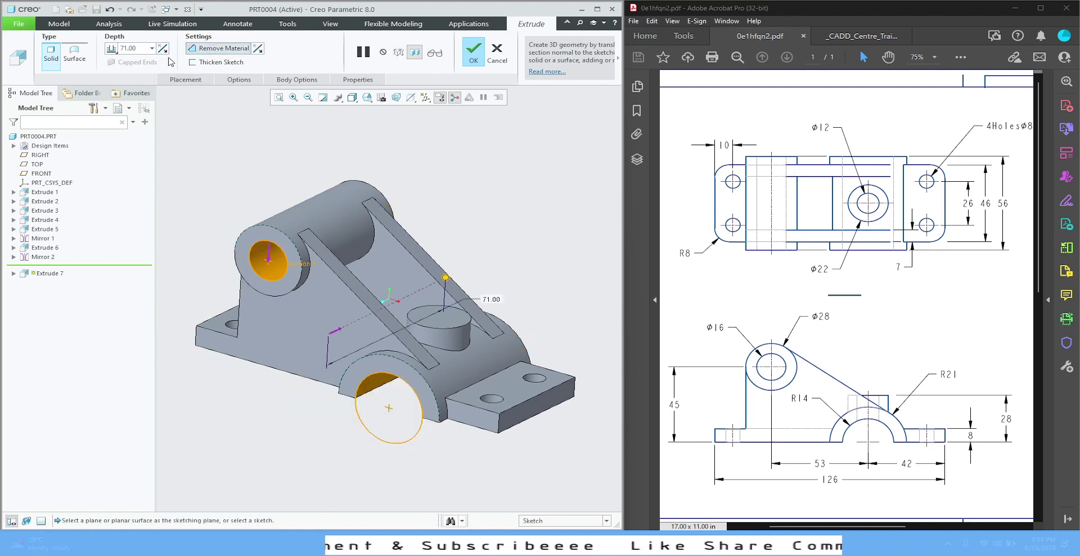
pyautogui.click(111, 49)
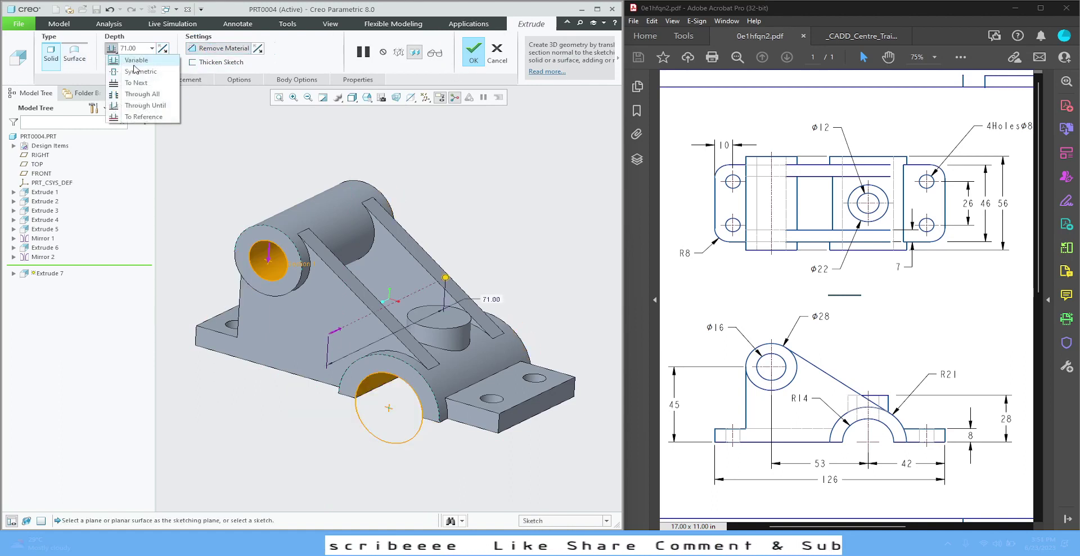
pyautogui.click(148, 94)
pyautogui.click(474, 51)
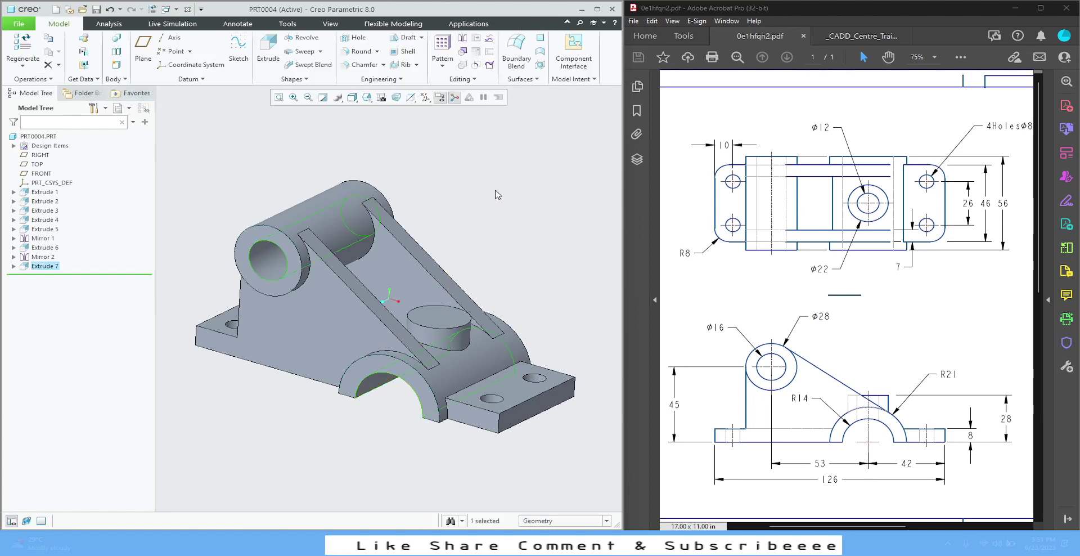
pyautogui.moveTo(499, 224); pyautogui.dragTo(483, 205, button='middle')
# - Sketch a Ø12 circle centred on the small boss's top face for Extrude 8
pyautogui.click(447, 316)
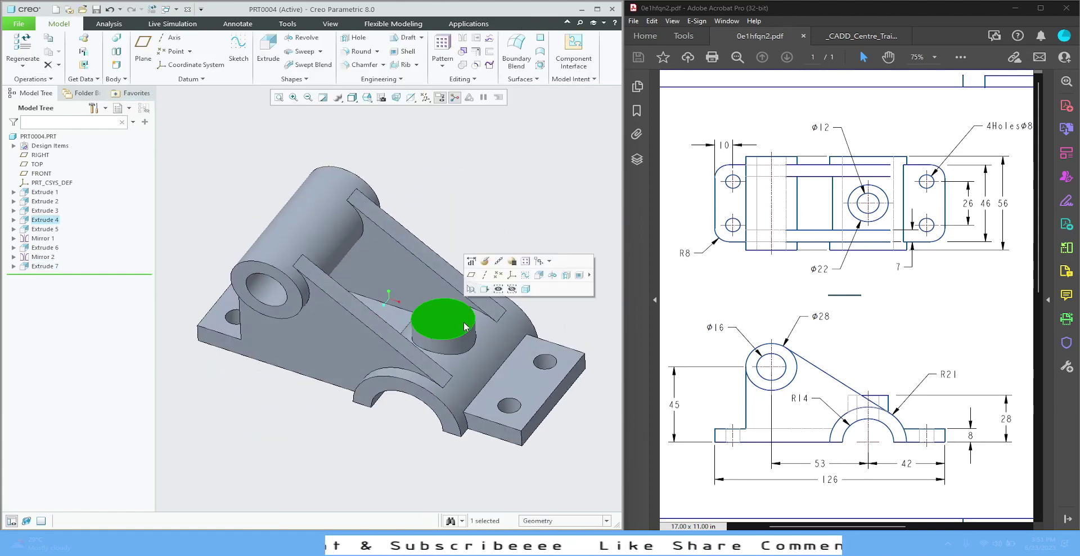
pyautogui.click(540, 274)
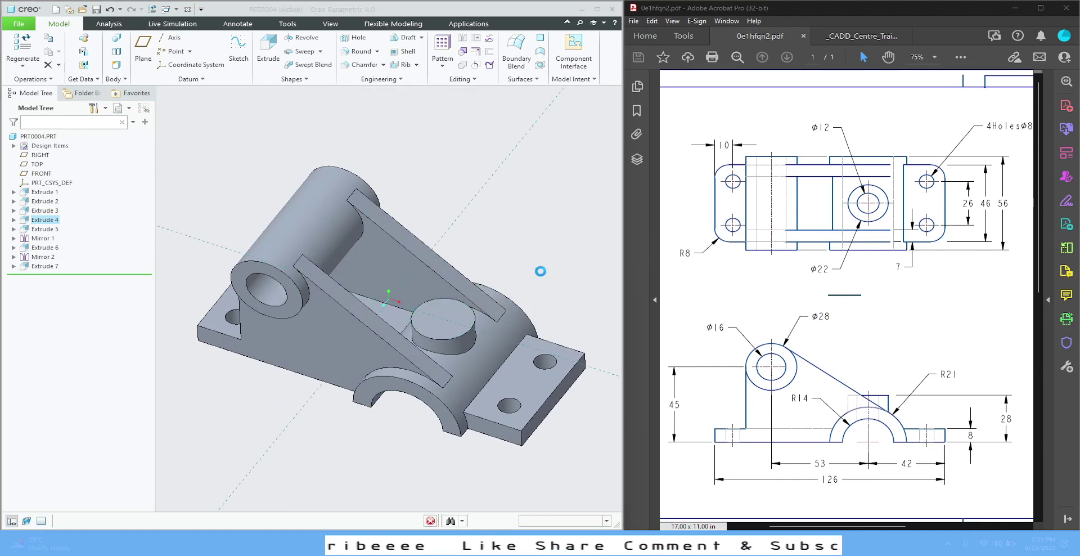
pyautogui.click(443, 319)
pyautogui.click(443, 319)
pyautogui.click(450, 328)
pyautogui.middleClick(450, 328)
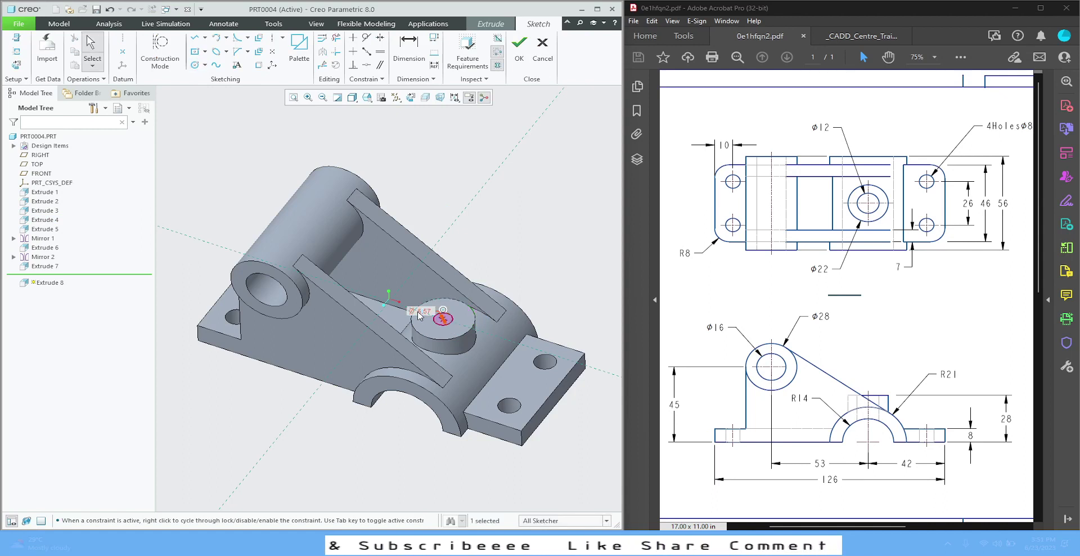
pyautogui.doubleClick(422, 309)
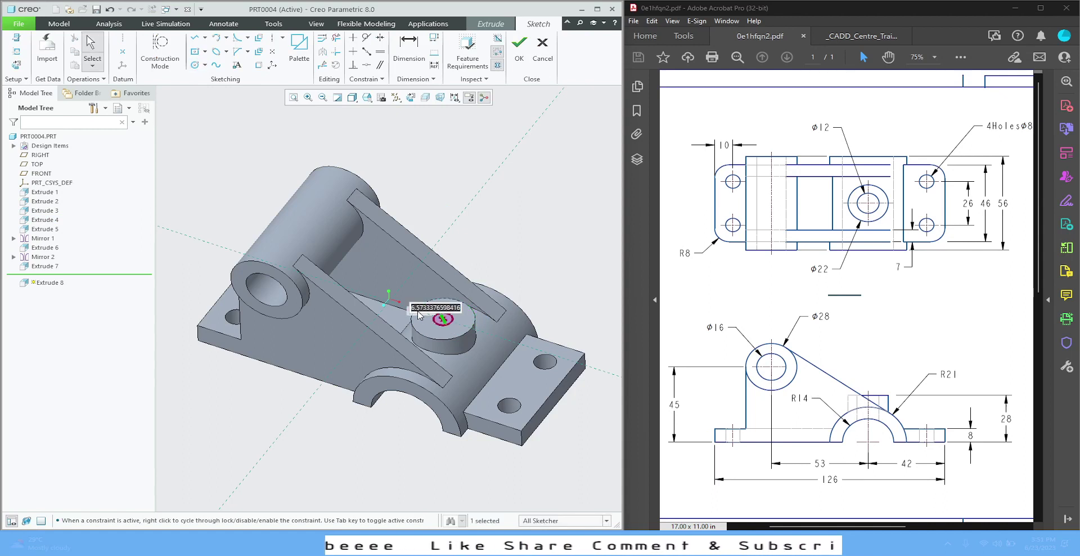
pyautogui.write('12')
pyautogui.press('Return')
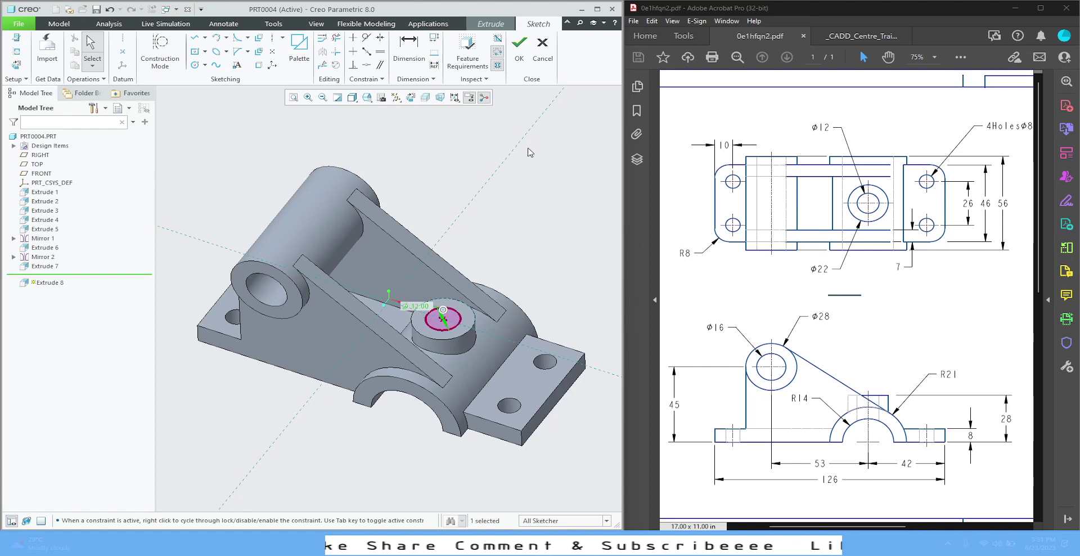
# - Cut the Ø12 circle Through All into the boss with the direction flipped
pyautogui.click(519, 48)
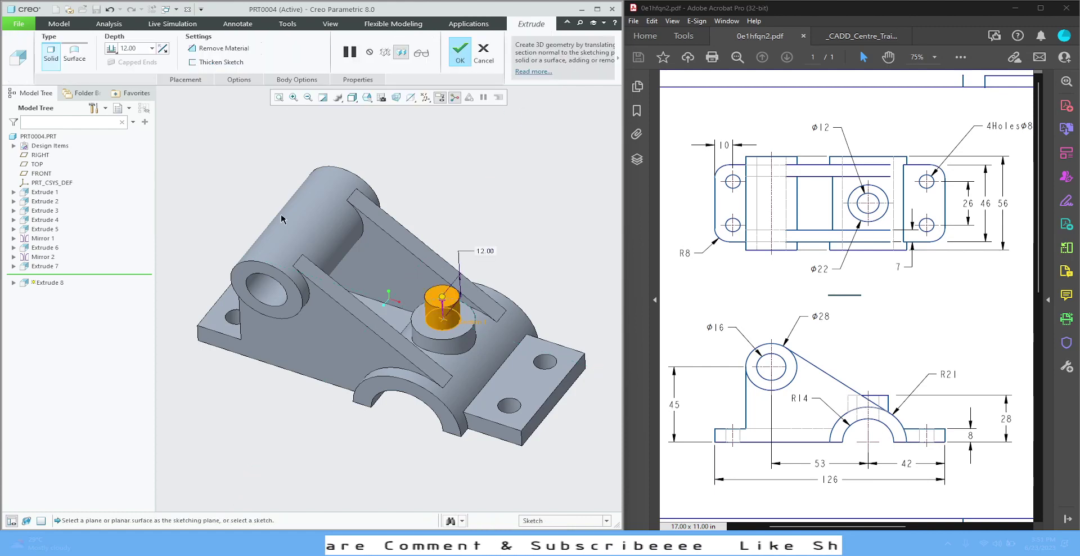
pyautogui.click(162, 49)
pyautogui.click(115, 49)
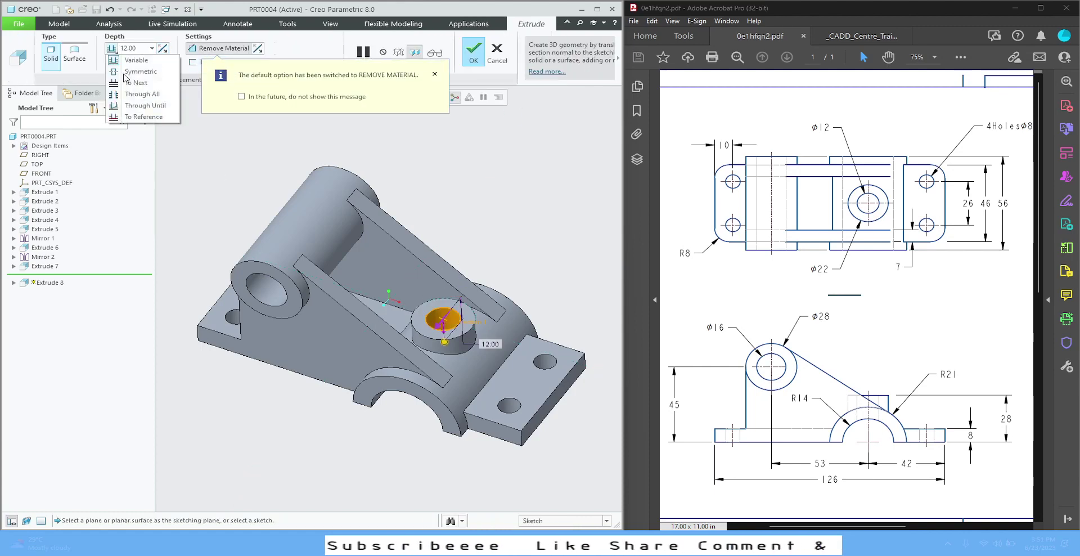
pyautogui.click(130, 97)
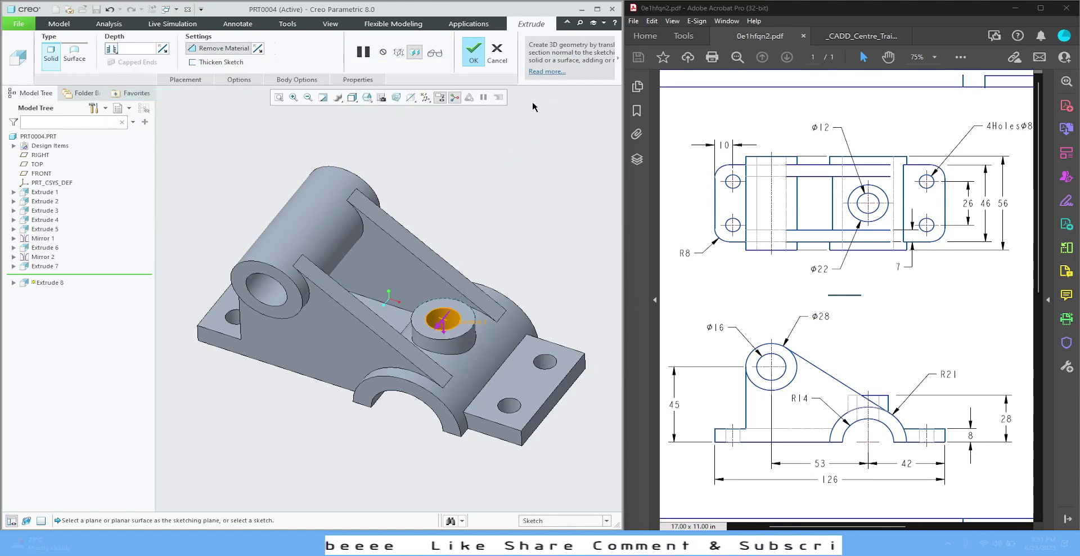
pyautogui.click(474, 54)
pyautogui.moveTo(531, 197)
pyautogui.mouseDown(button='middle')
pyautogui.moveTo(479, 243)
pyautogui.moveTo(424, 182)
pyautogui.moveTo(494, 242)
pyautogui.moveTo(489, 199)
pyautogui.moveTo(507, 230)
pyautogui.moveTo(499, 236)
pyautogui.moveTo(518, 246)
pyautogui.mouseUp(button='middle')
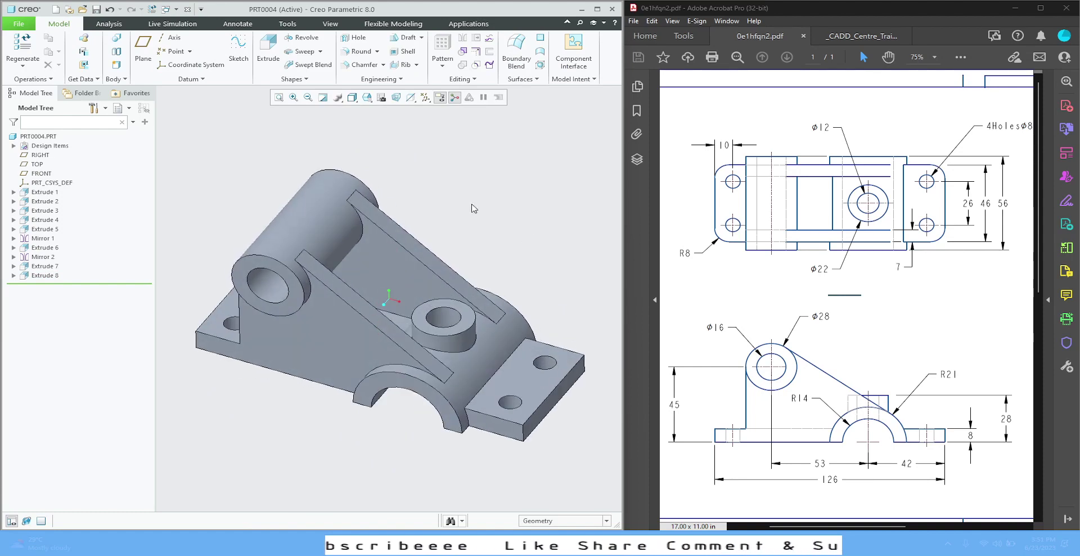
# - Add Round 1 with radius 8.00 to the base plate's four vertical corner edges
pyautogui.click(360, 51)
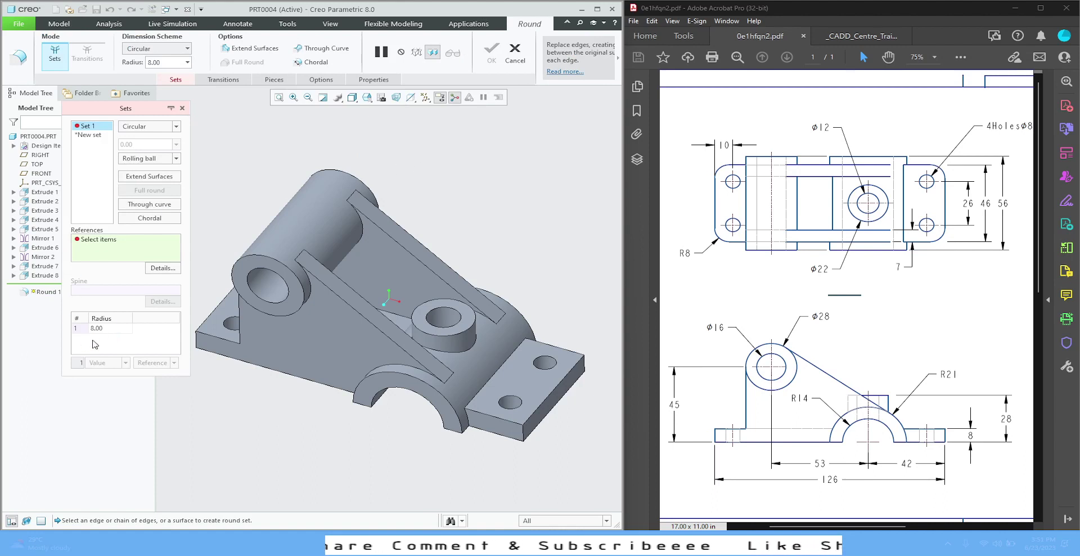
pyautogui.click(198, 341)
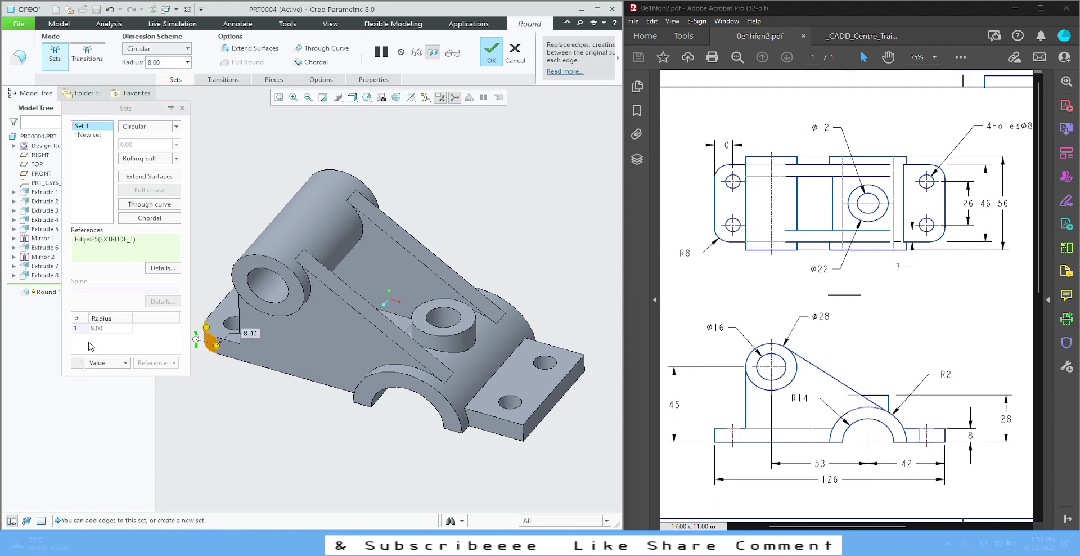
pyautogui.click(530, 435)
pyautogui.click(585, 365)
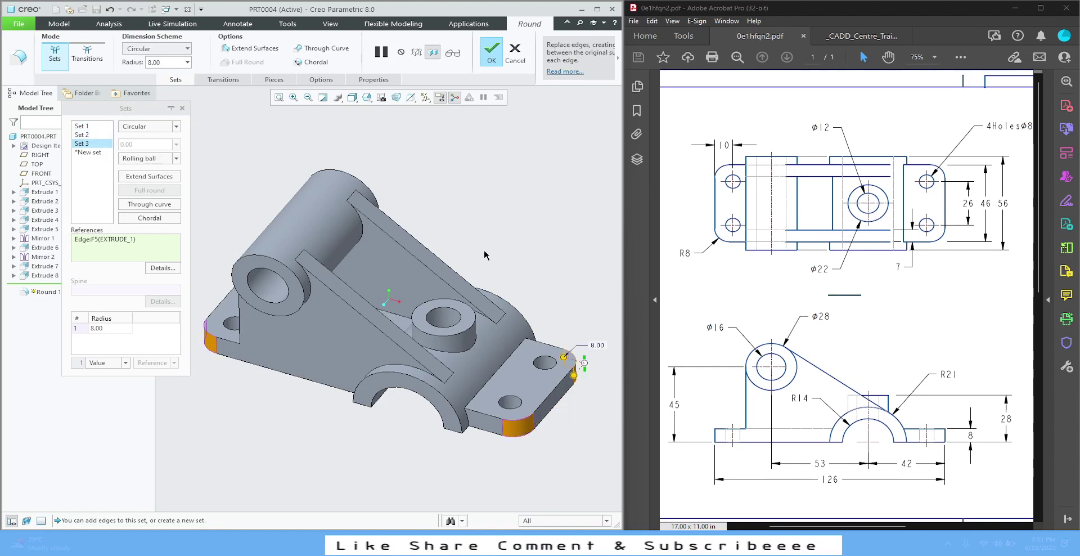
pyautogui.moveTo(484, 249); pyautogui.dragTo(318, 221, button='middle')
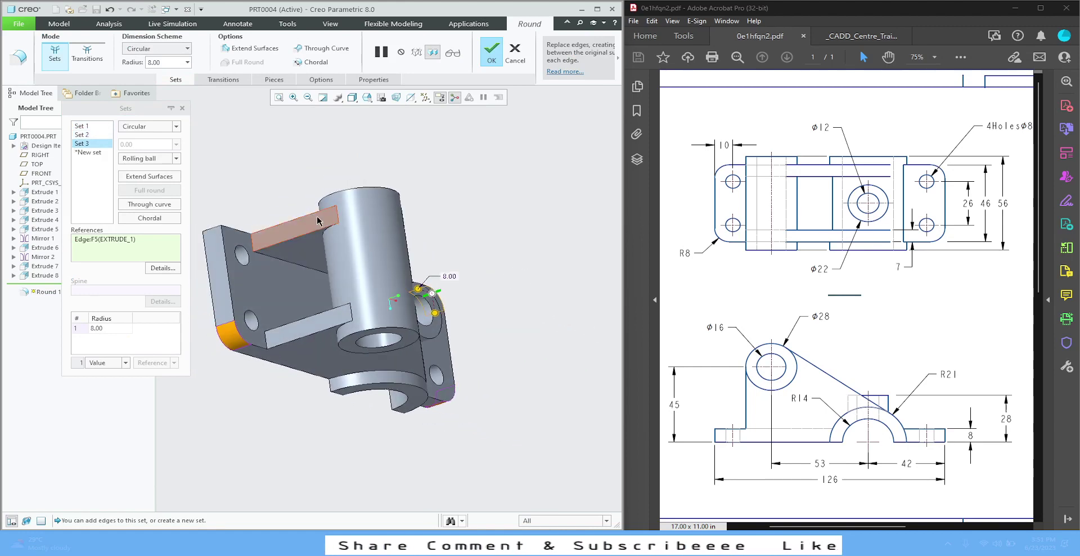
pyautogui.click(209, 231)
pyautogui.click(485, 56)
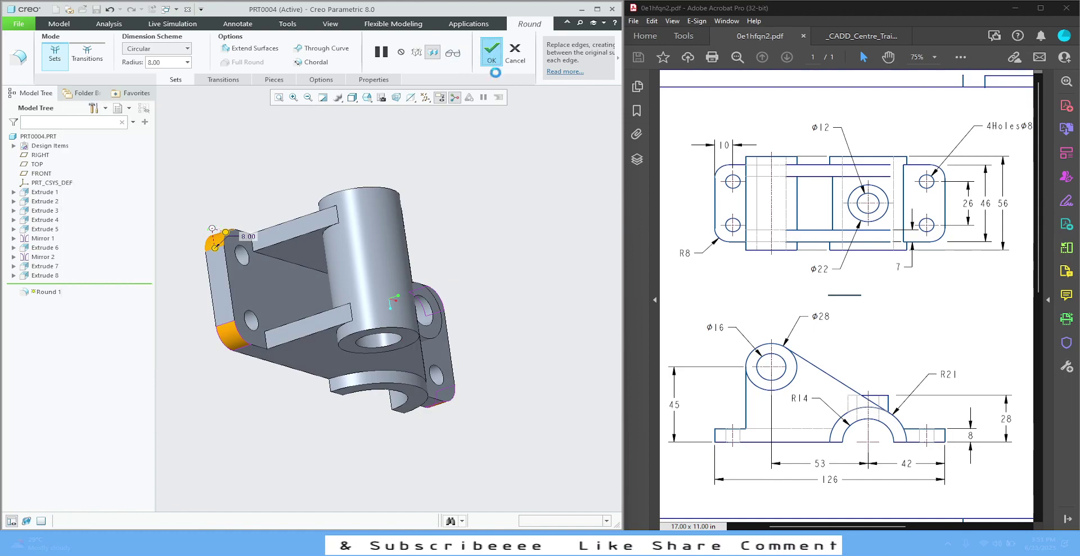
pyautogui.moveTo(512, 270); pyautogui.dragTo(400, 269, button='middle')
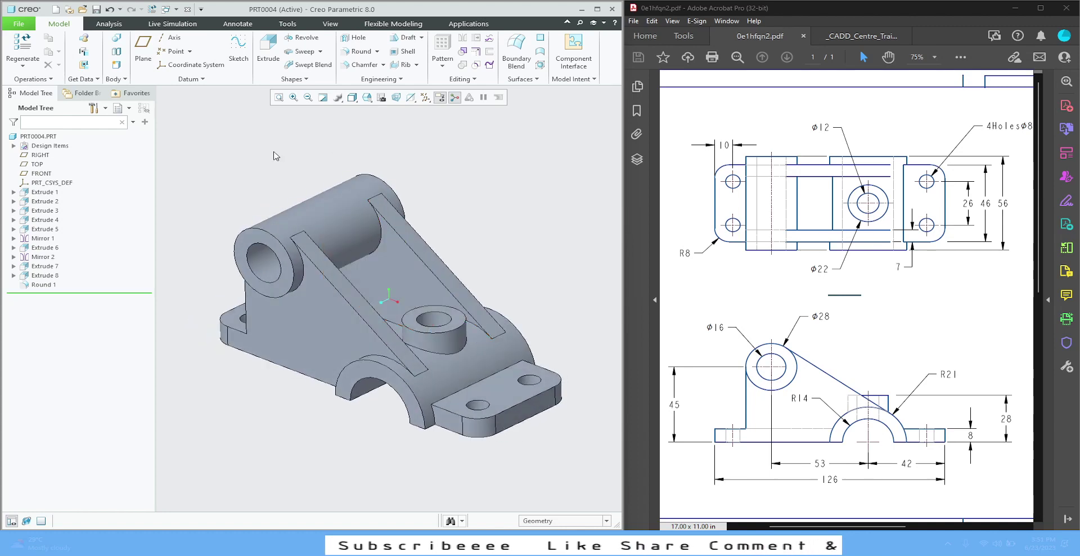